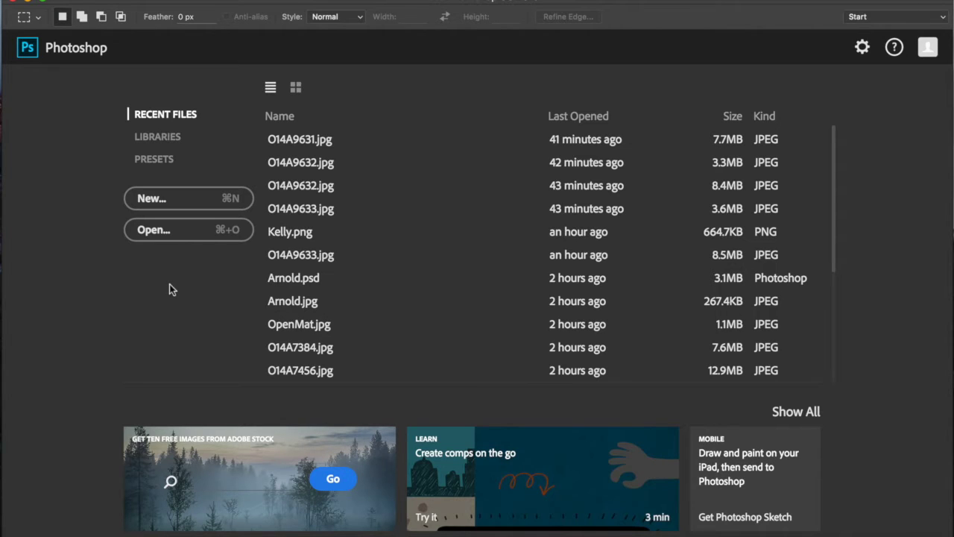
Start a new document and name it Diamond Membership.
left_click(150, 200)
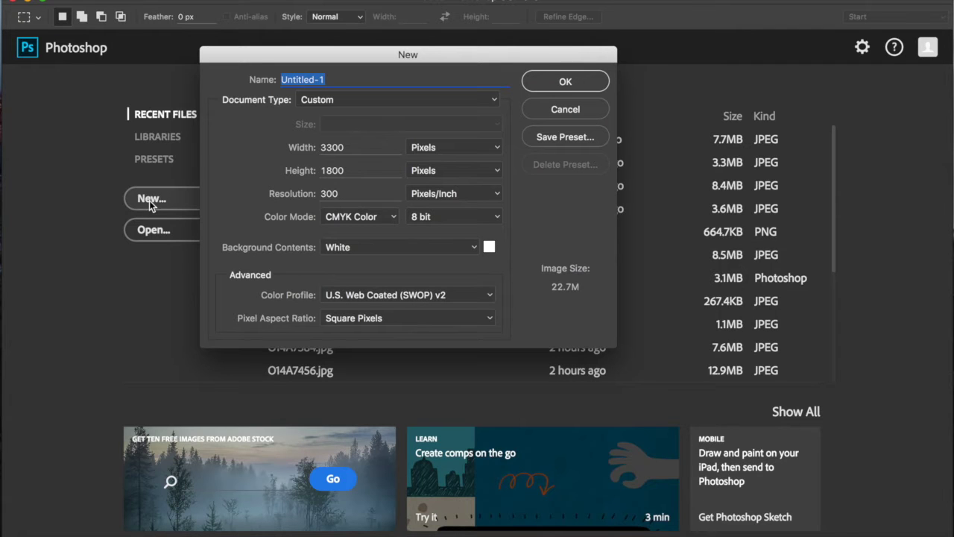
double_click(320, 79)
type("Diamond ")
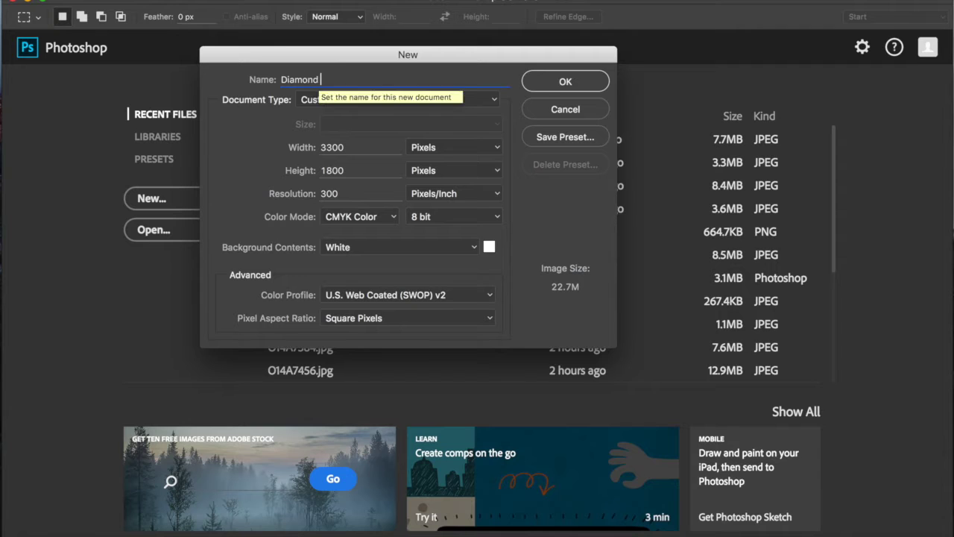
type("Membership")
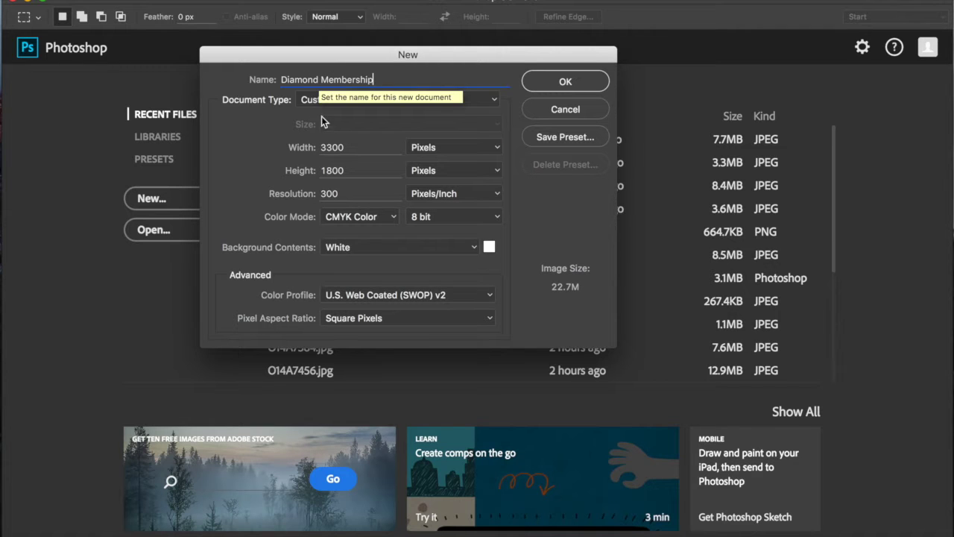
Set the new document's size to 8.5 inches wide by 11 inches high.
left_click(419, 147)
left_click(417, 160)
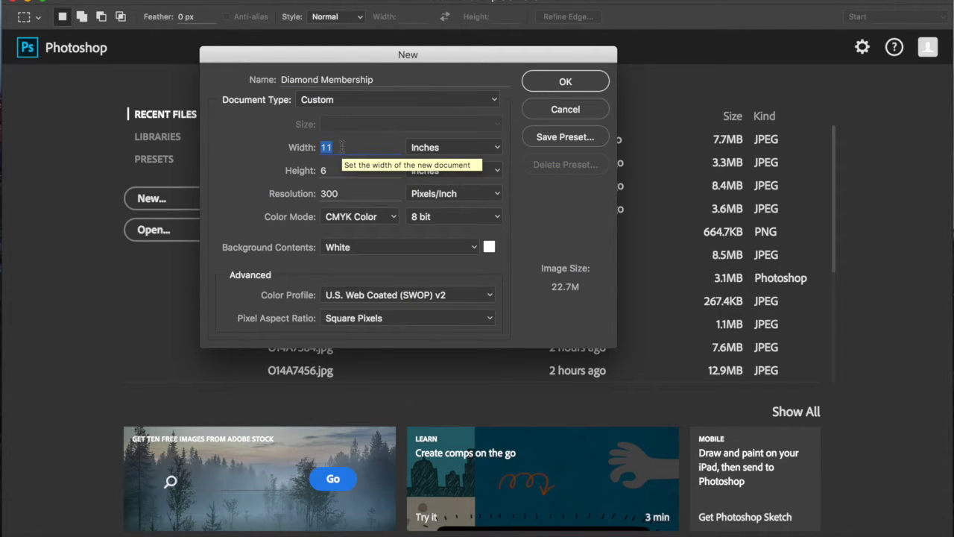
type("8.5")
left_click(331, 169)
type("11")
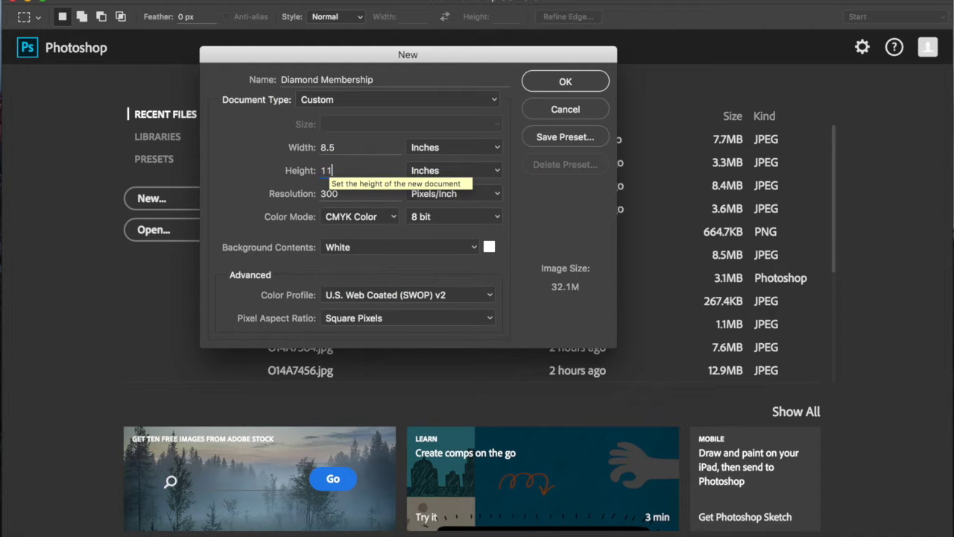
Set the color mode to RGB Color and create the document.
left_click(356, 219)
left_click(263, 207)
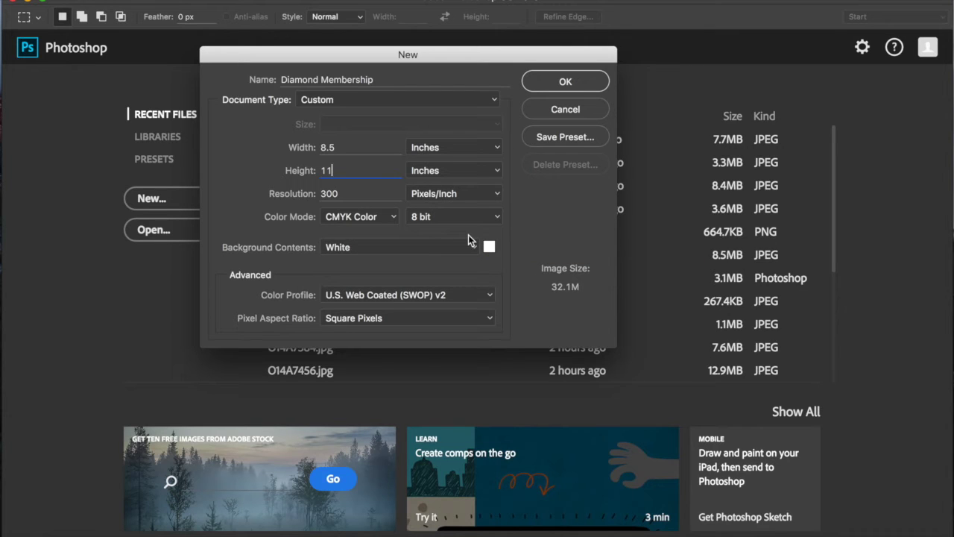
left_click(370, 219)
left_click(367, 204)
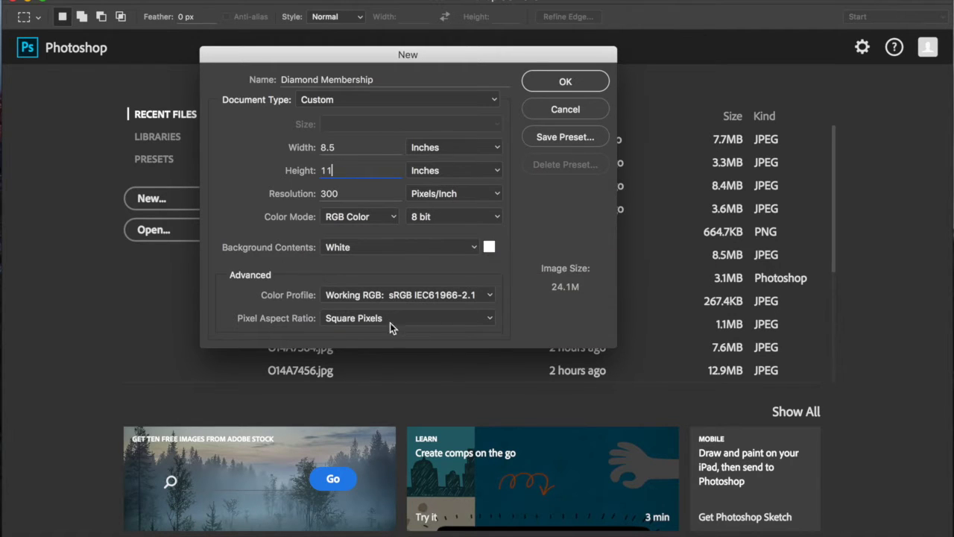
left_click(563, 81)
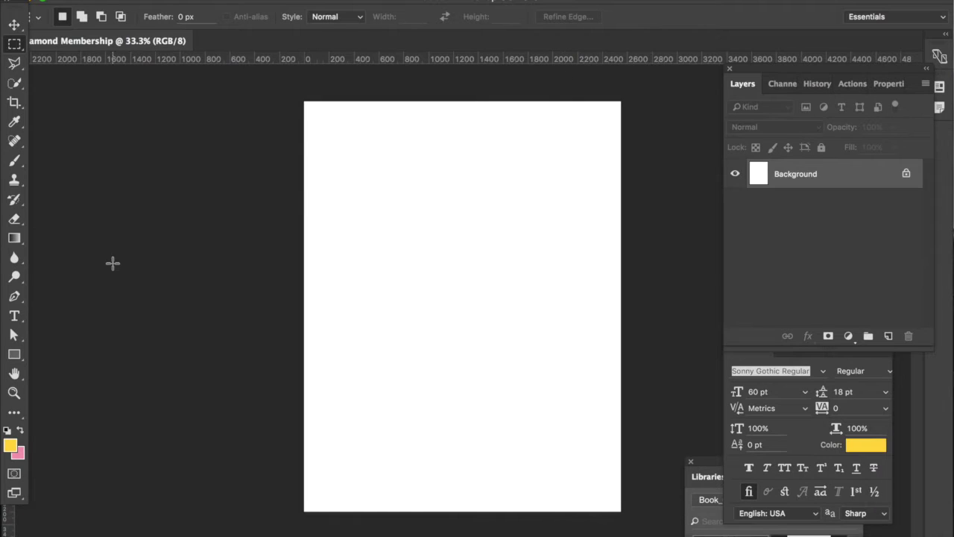
Tidy the workspace by closing Libraries, moving Layers up and docking Character directly beneath it.
left_click(691, 461)
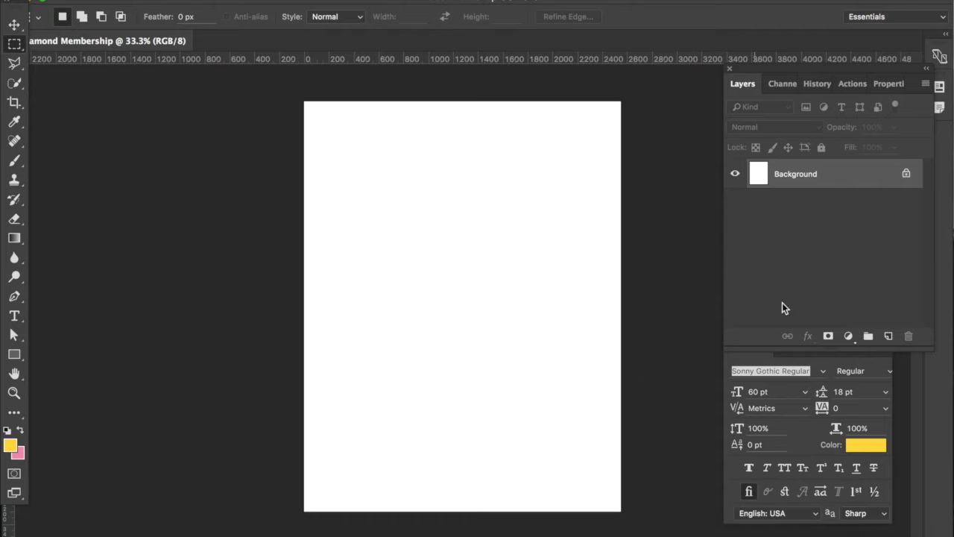
left_click_drag(913, 68, 889, 46)
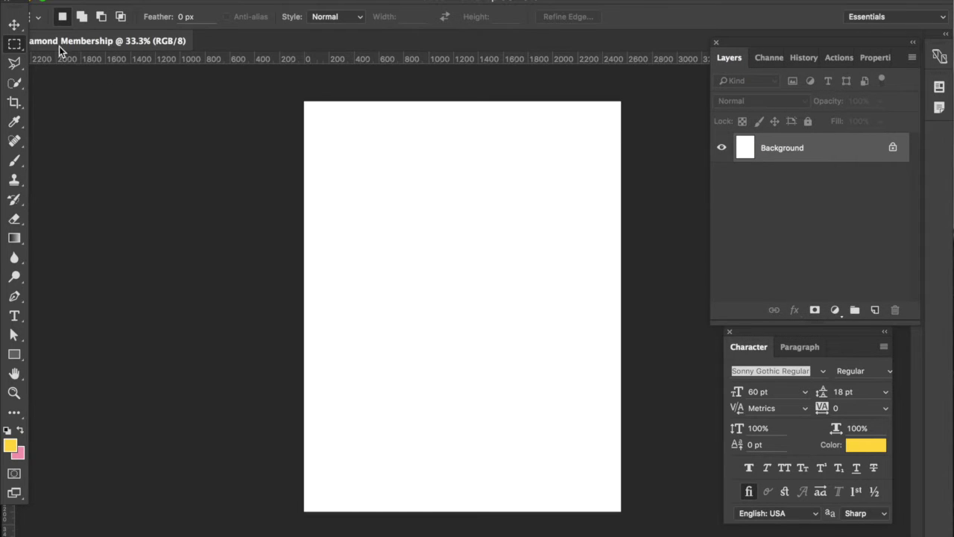
left_click(14, 25)
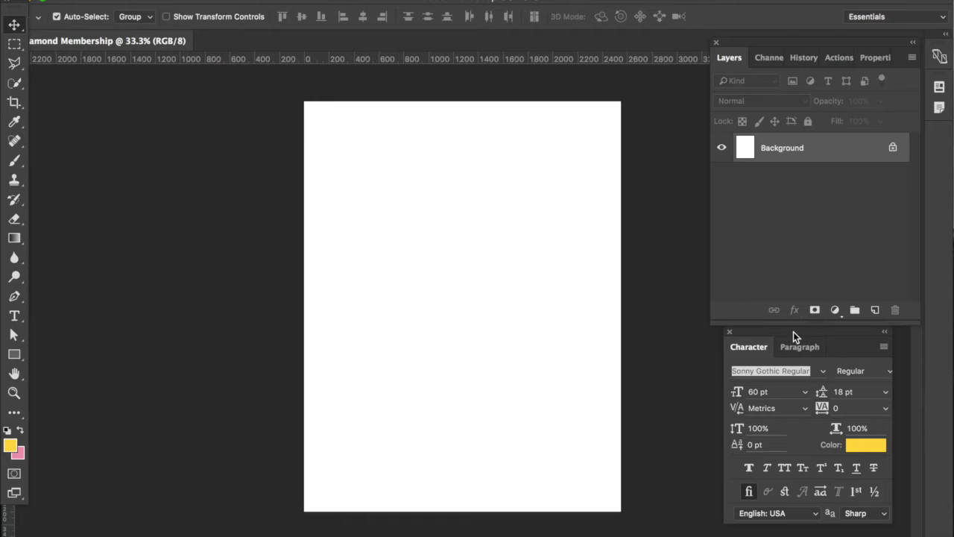
mouse_move(793, 332)
left_mouse_down()
mouse_move(775, 335)
mouse_move(798, 328)
left_mouse_up()
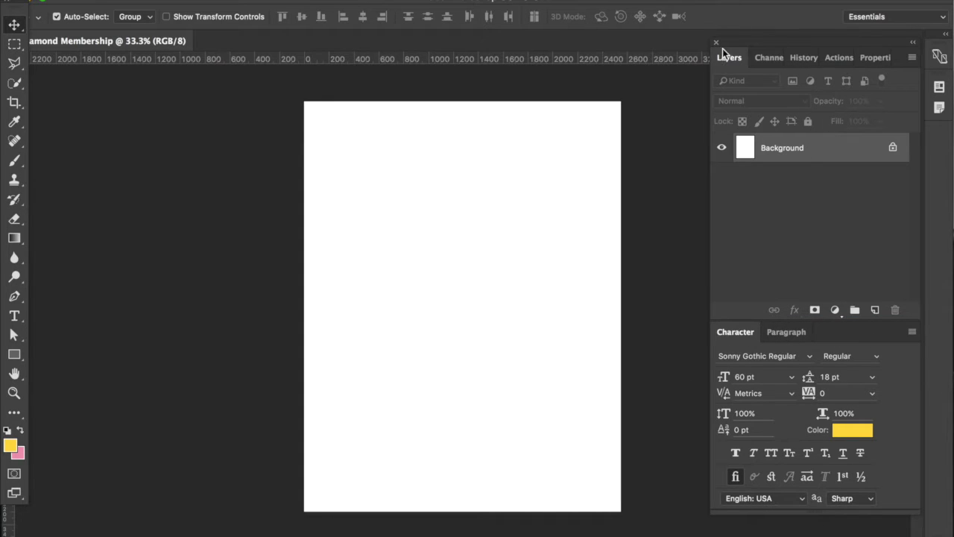
left_click(912, 44)
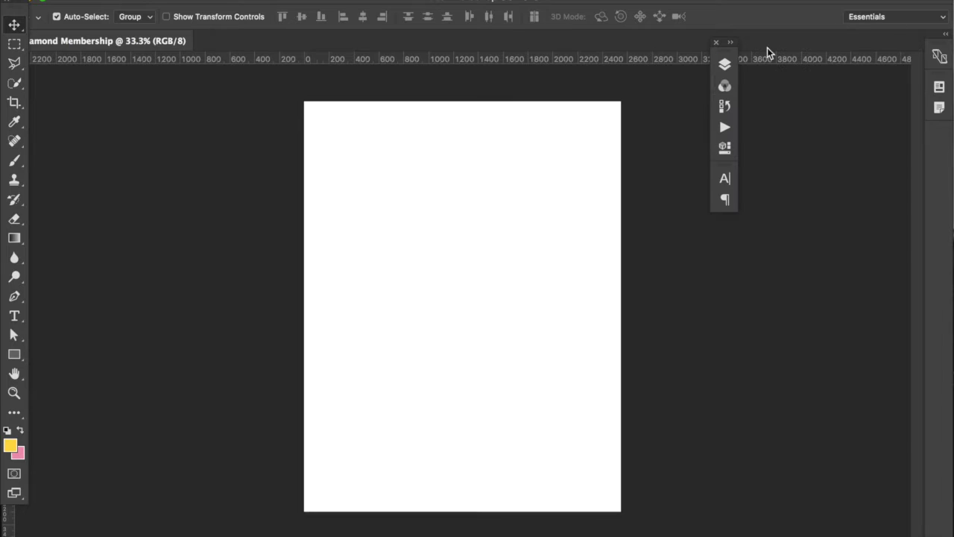
left_click(731, 43)
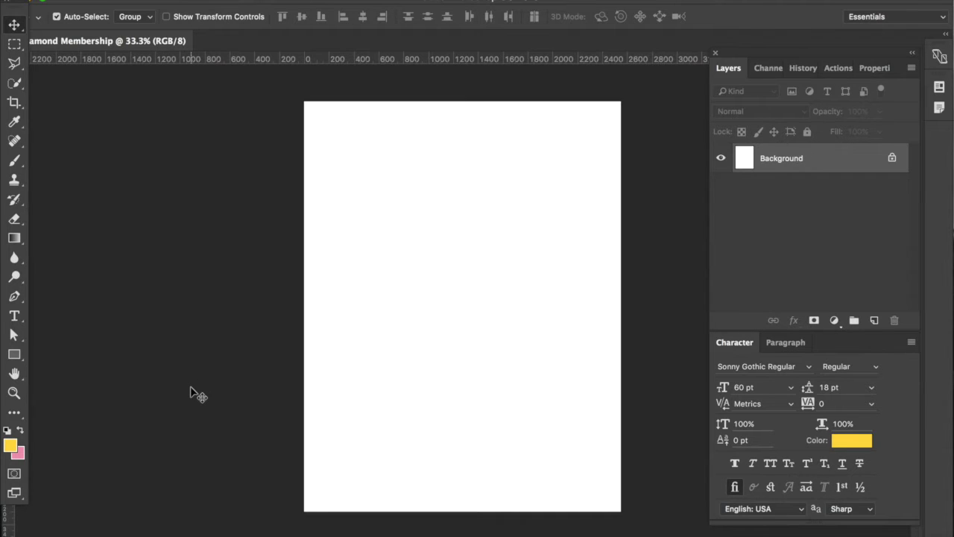
Set the background color to white (ffffff).
left_click(17, 454)
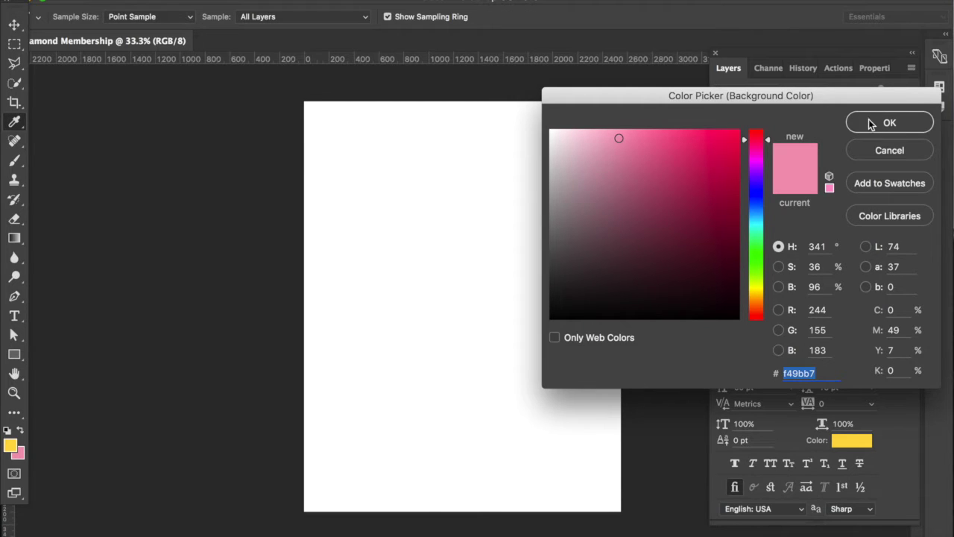
left_click_drag(623, 155, 541, 109)
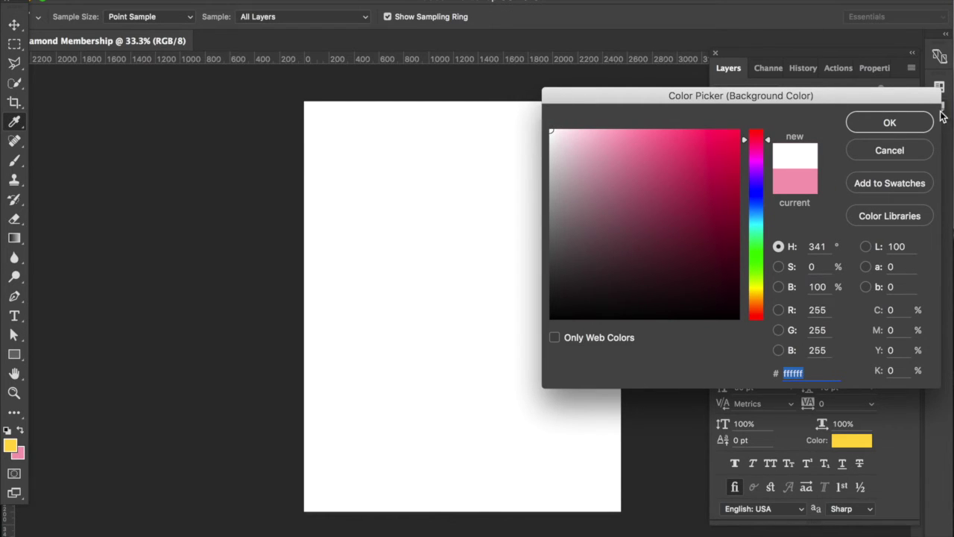
left_click(897, 128)
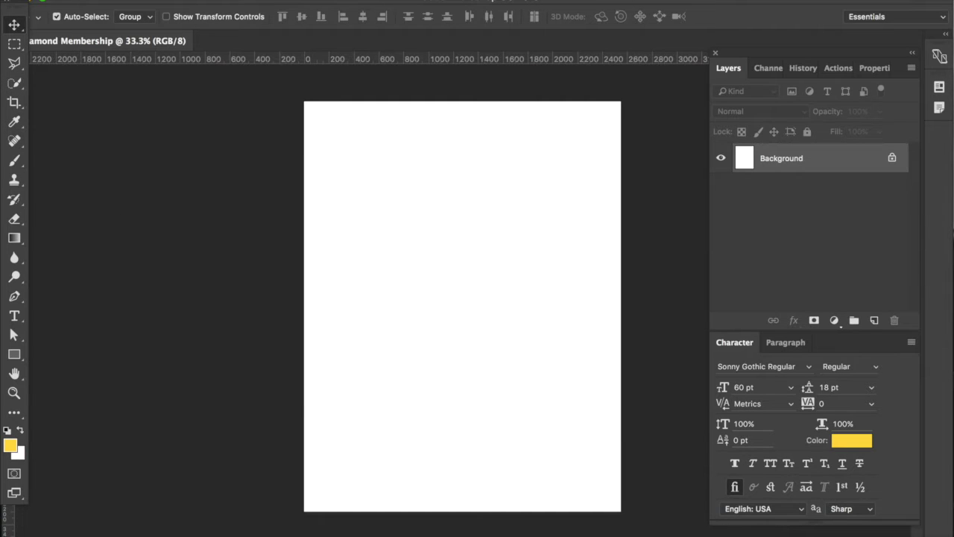
left_click(133, 0)
key("Escape")
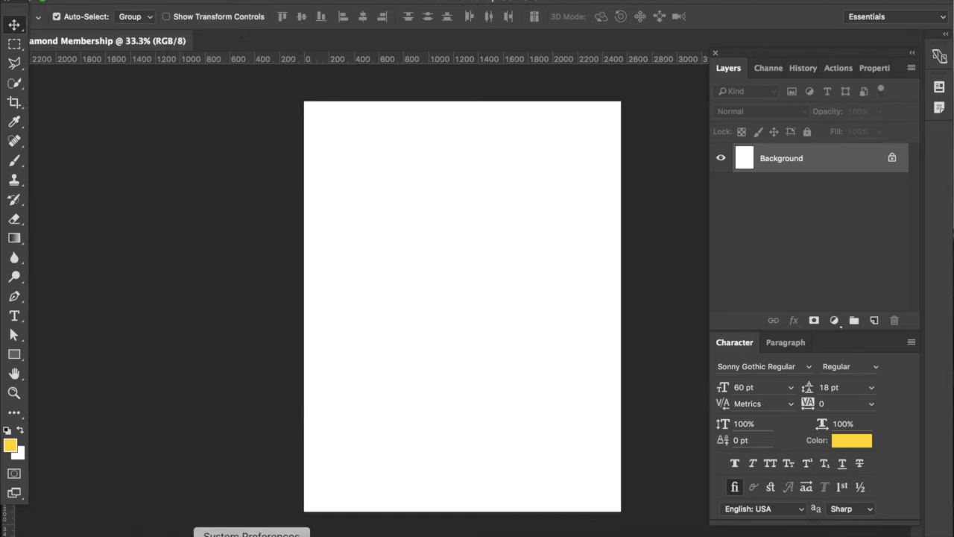
Switch to Finder and browse Dropbox to Online Courses, Diamond Membership, March Capsule, Building a Moodboard.
left_click(157, 528)
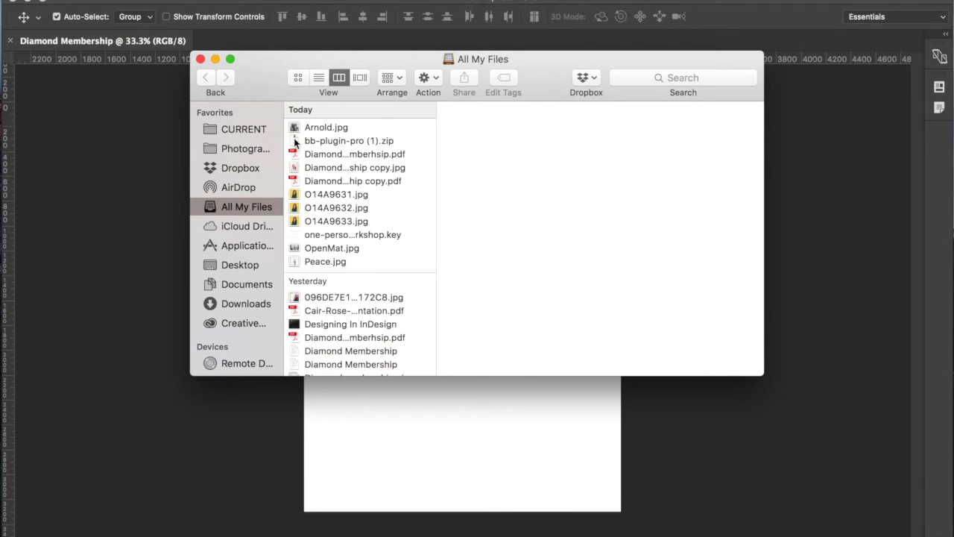
left_click(249, 124)
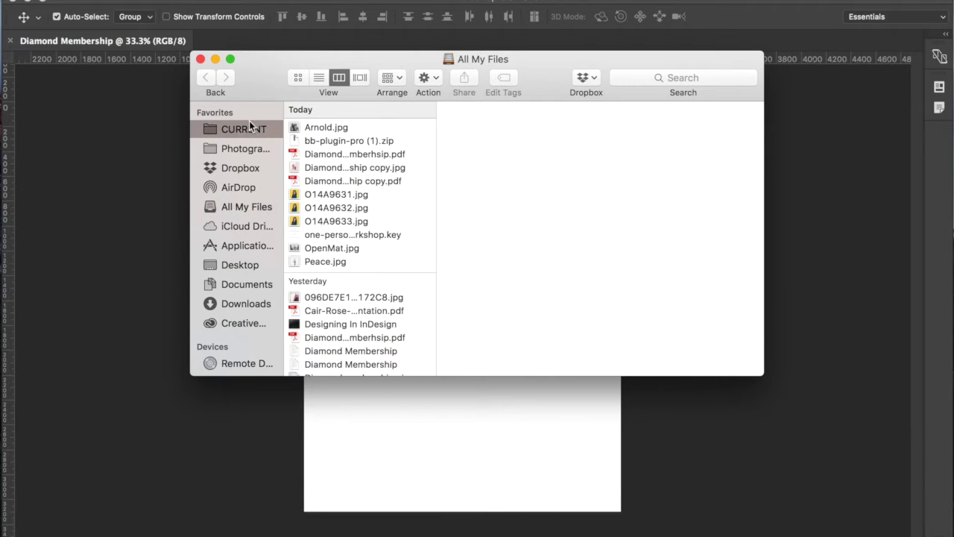
left_click(241, 169)
left_click(372, 128)
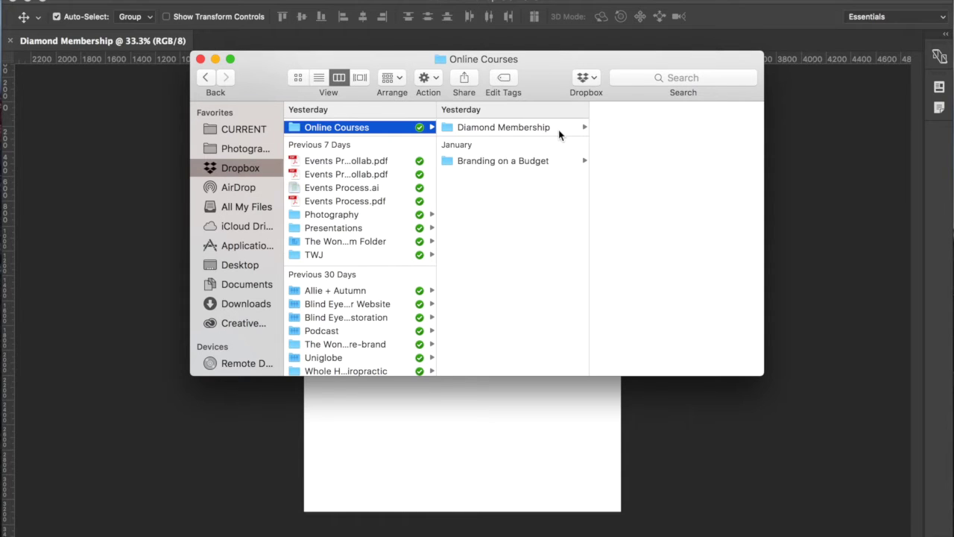
left_click(519, 127)
left_click(647, 130)
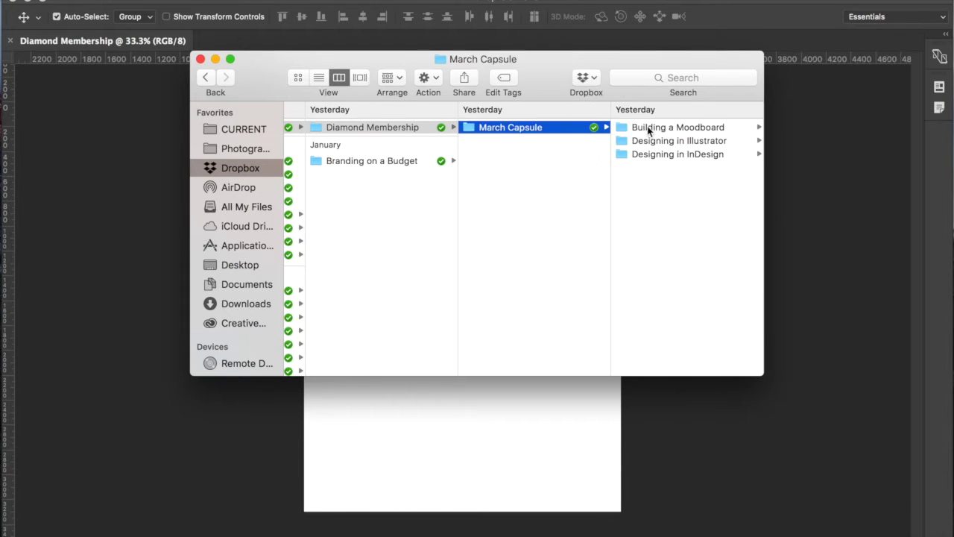
left_click(659, 126)
Place the Diamond Moodboard image into the document, centered across the full page width.
left_click_drag(646, 131, 385, 465)
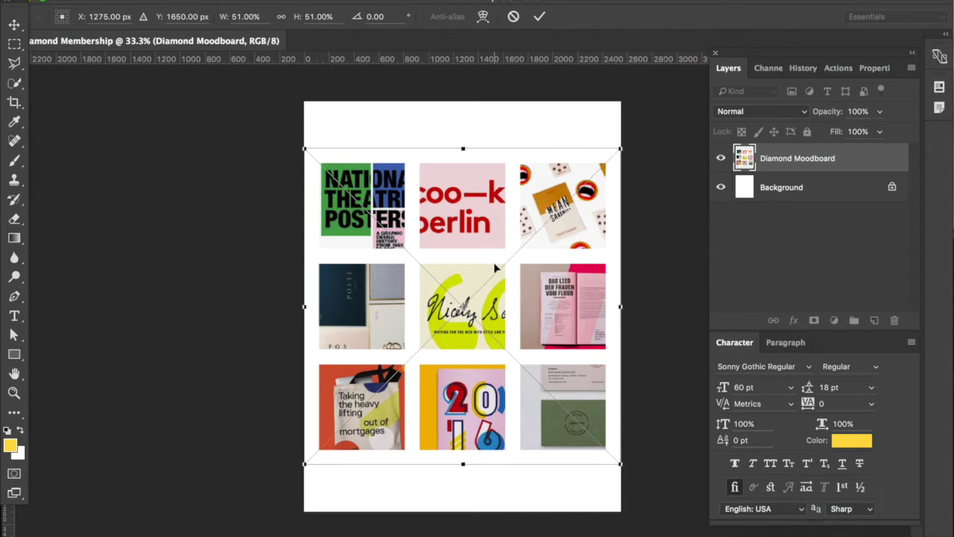
mouse_move(508, 281)
left_mouse_down()
mouse_move(264, 234)
mouse_move(405, 273)
mouse_move(496, 284)
mouse_move(520, 278)
left_mouse_up()
key("Return")
Compare the page with and without the Diamond Moodboard layer, leaving that layer hidden.
left_click(720, 159)
left_click(720, 159)
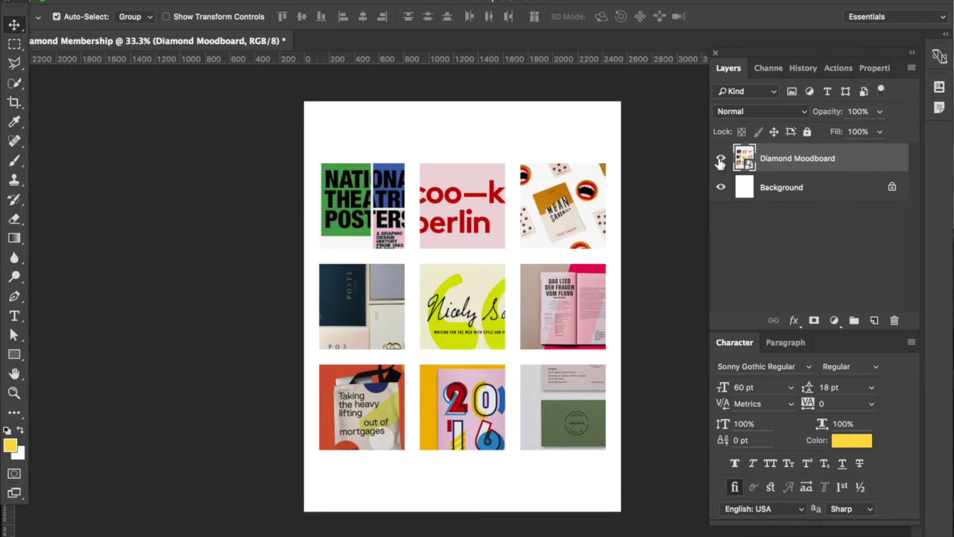
left_click(720, 160)
left_click(720, 159)
left_click(720, 161)
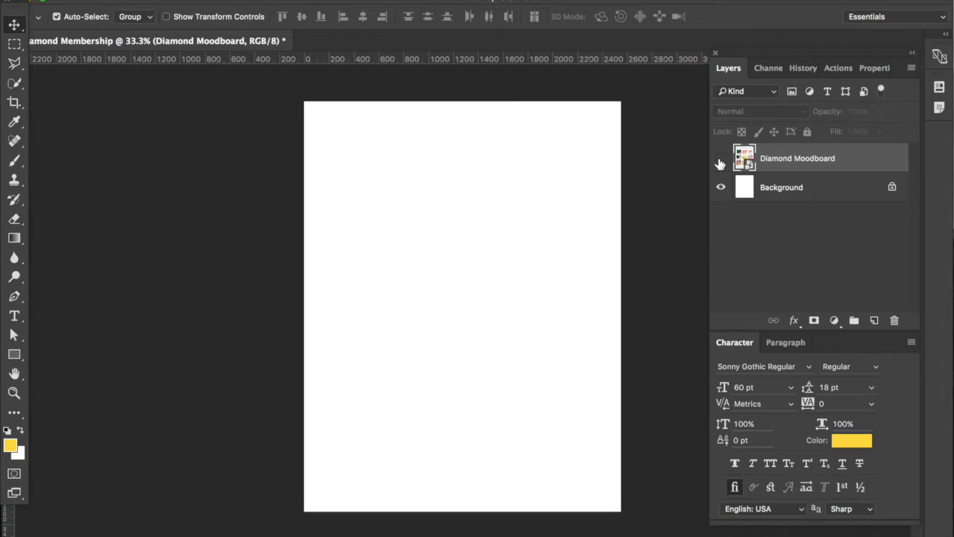
left_click(720, 160)
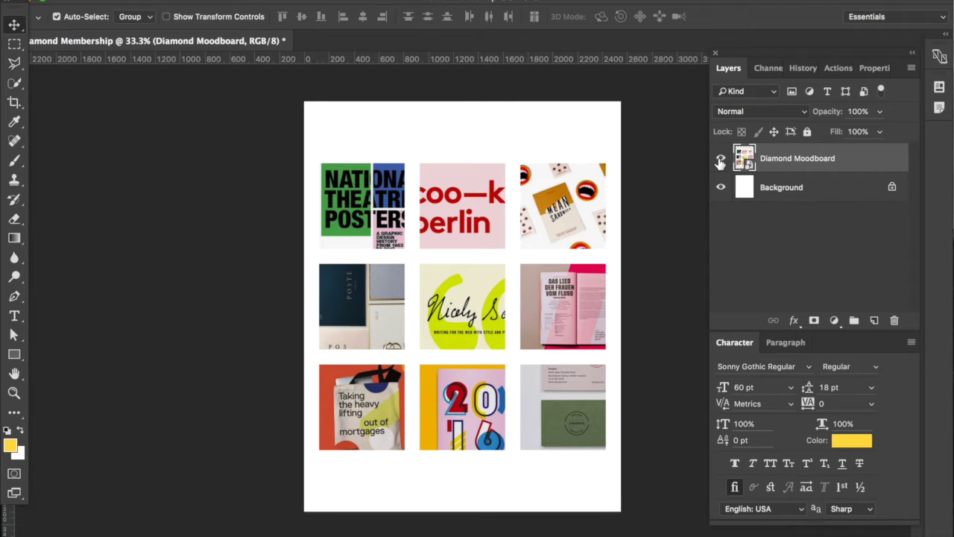
left_click(720, 161)
left_click(720, 161)
left_click(720, 160)
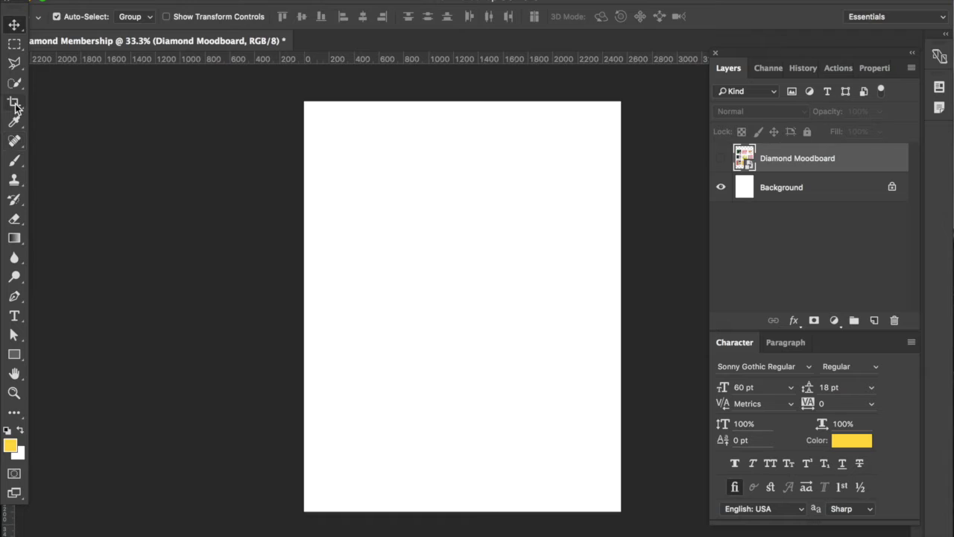
Add a paragraph text box across the middle of the page reading "Learn how to design".
left_click(14, 315)
left_click_drag(356, 185, 581, 399)
type("Learn h ")
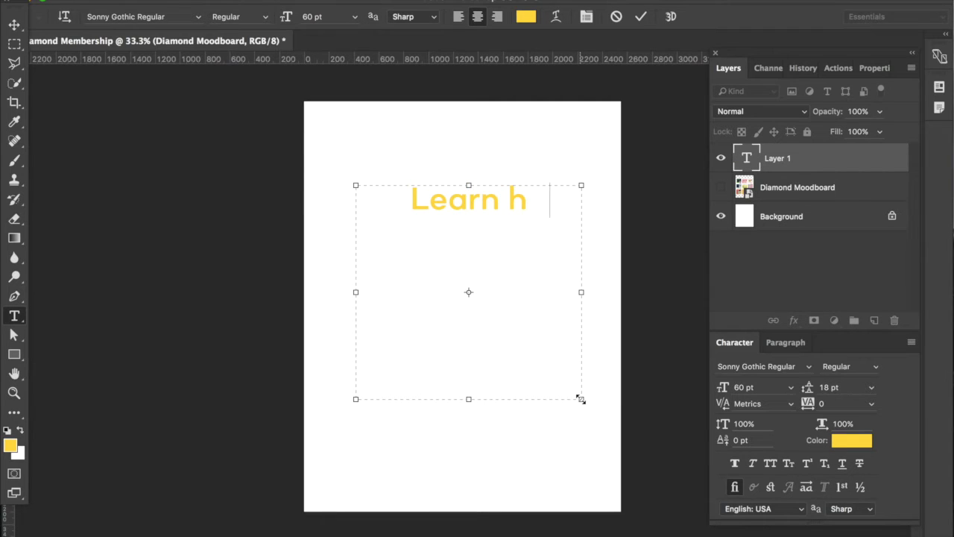
type("ow to design")
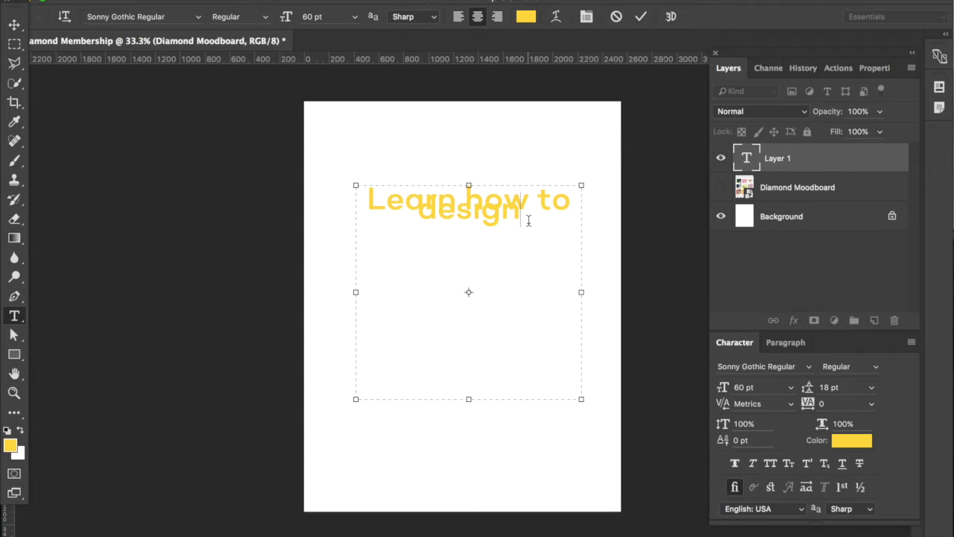
Set the leading of all the "Learn how to design" text to 60 pt and finish editing it.
left_click_drag(535, 224, 329, 178)
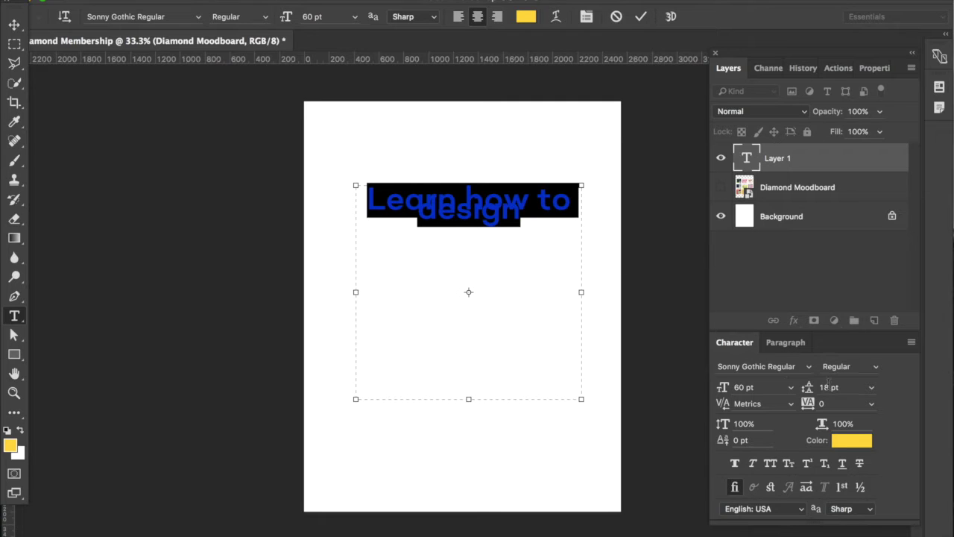
left_click(489, 214)
left_click_drag(523, 216, 373, 226)
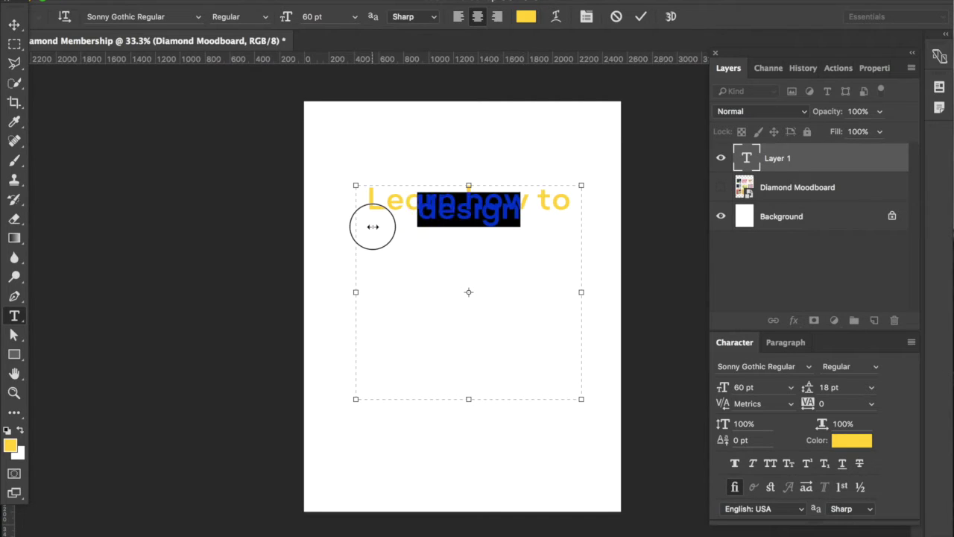
left_click(453, 203)
left_click_drag(537, 207, 301, 182)
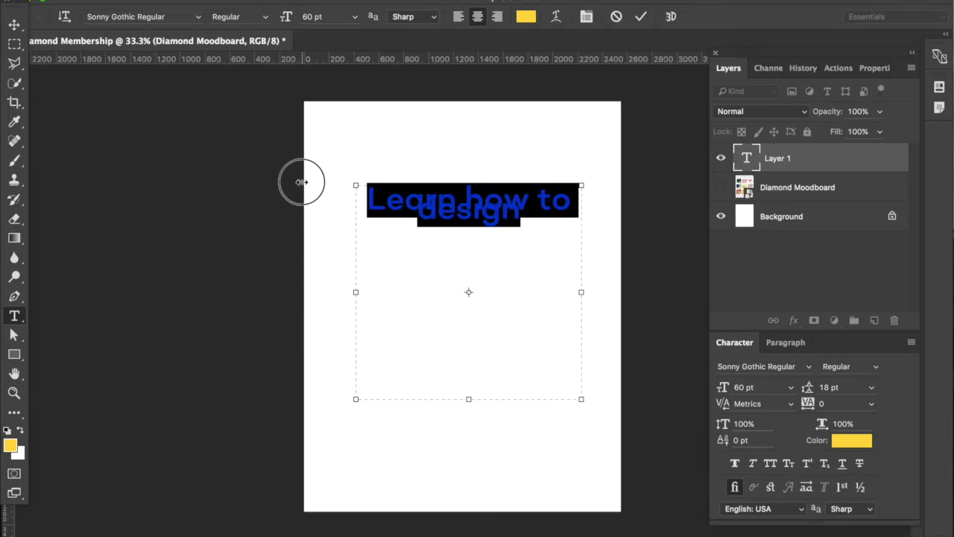
left_click(830, 389)
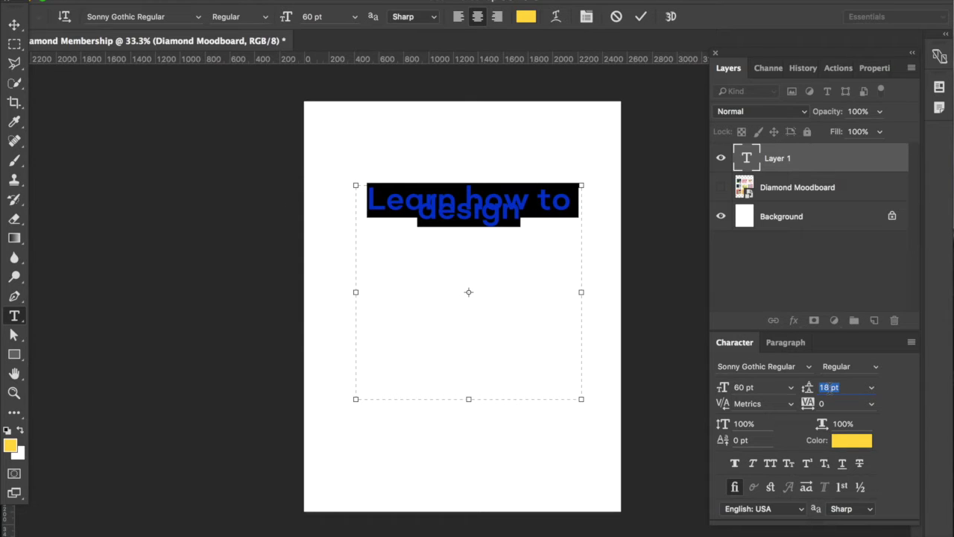
type("60")
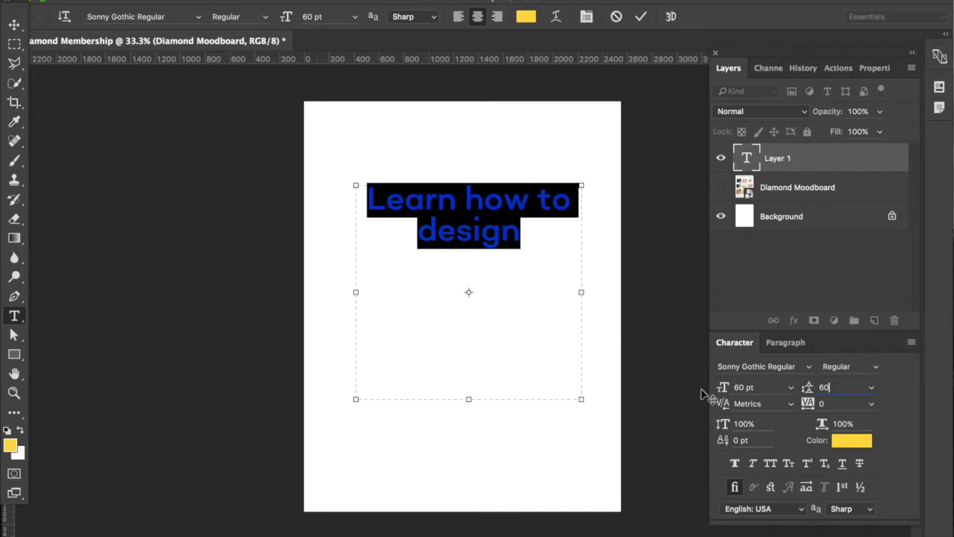
left_click(497, 234)
left_click_drag(547, 242, 254, 200)
left_click(15, 25)
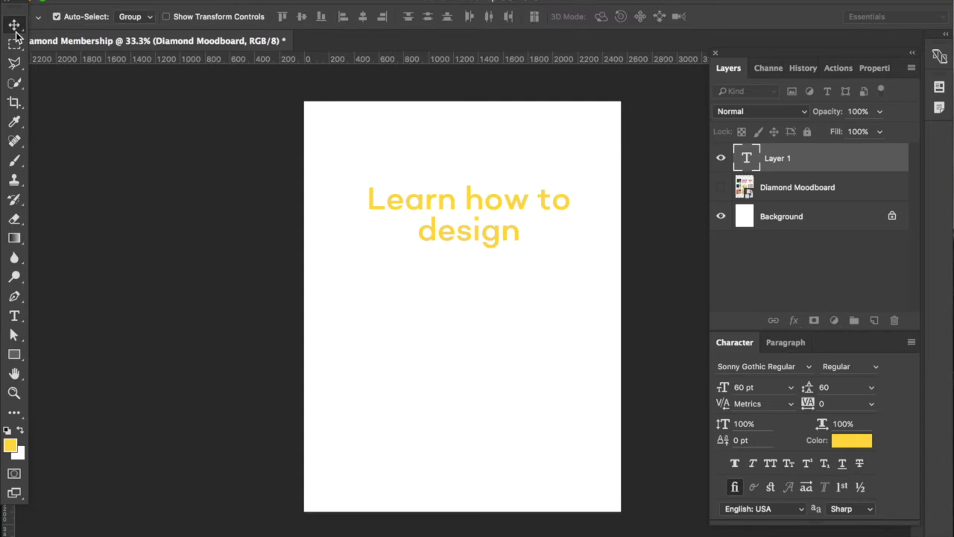
Move the Diamond Moodboard layer above the "Learn how to design" text layer and make it visible.
left_click(780, 191)
left_click_drag(797, 192, 786, 154)
left_click(720, 159)
left_click(720, 159)
left_click(719, 158)
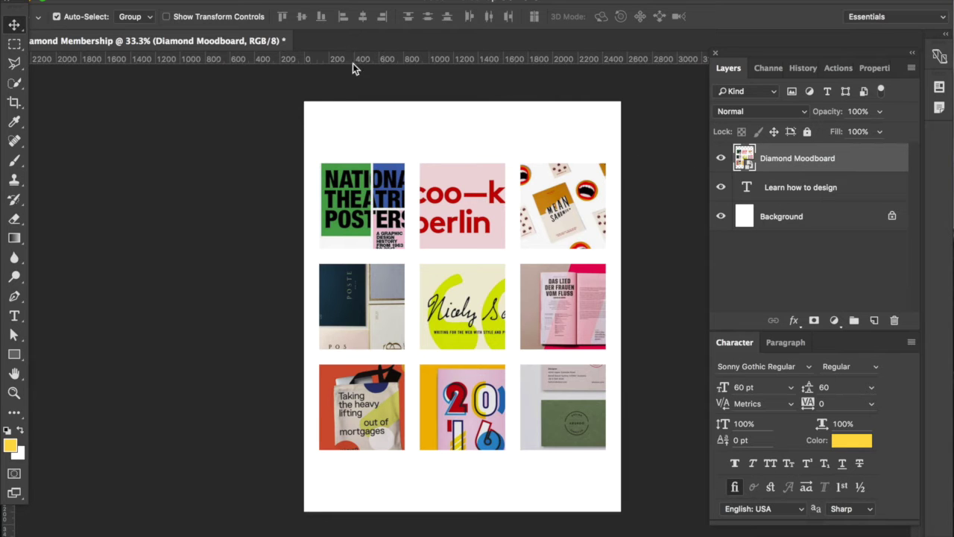
Open Diamond Moodboard.jpg from the Building a Moodboard folder as a separate Photoshop document.
mouse_move(204, 531)
left_click(157, 528)
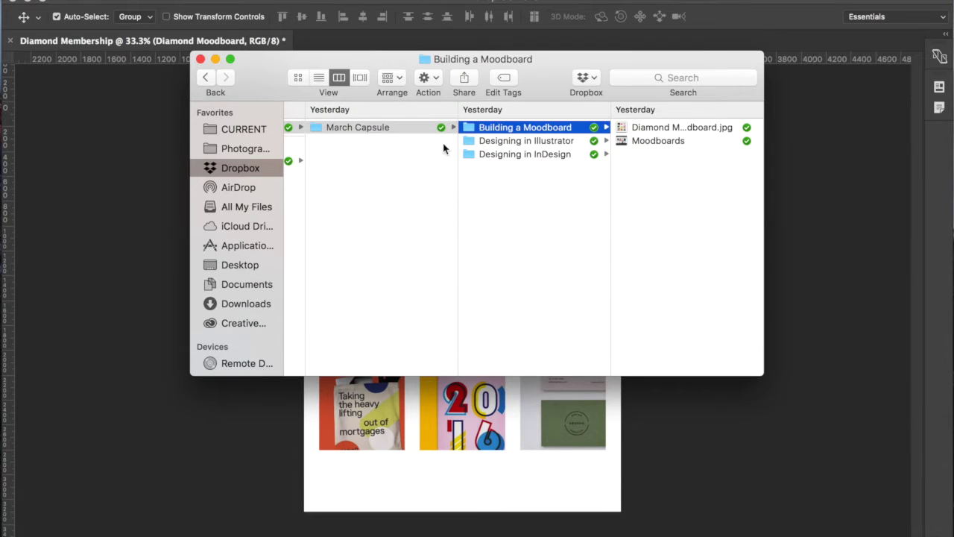
left_click(632, 131)
left_click_drag(632, 129, 408, 457)
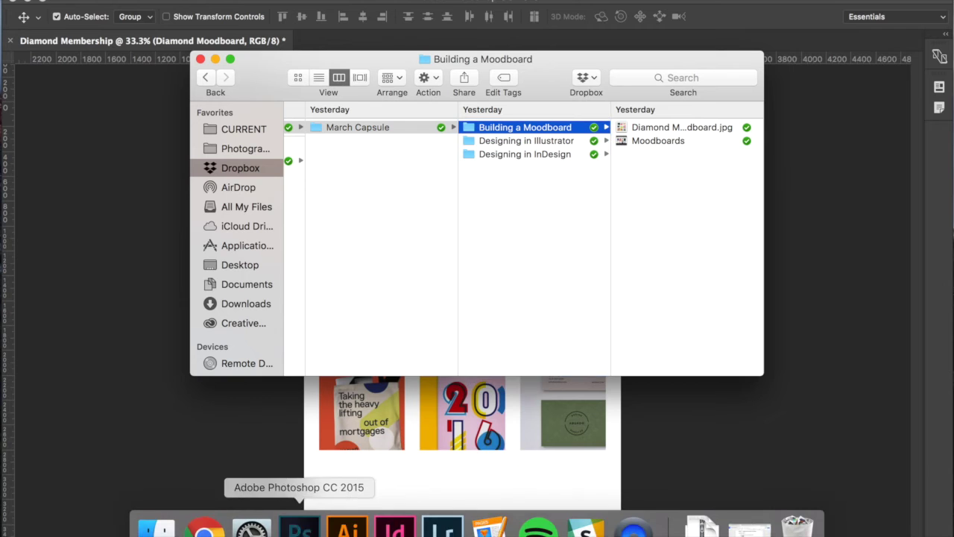
left_click(300, 528)
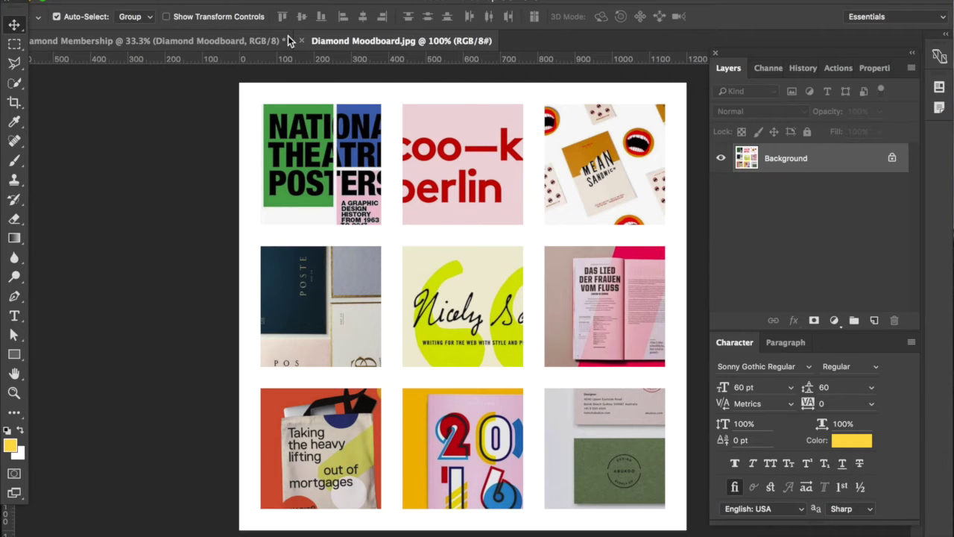
Compare the Diamond Membership page, with its moodboard layer hidden, against the separate Diamond Moodboard.jpg document.
left_click(227, 43)
left_click(339, 44)
left_click(203, 43)
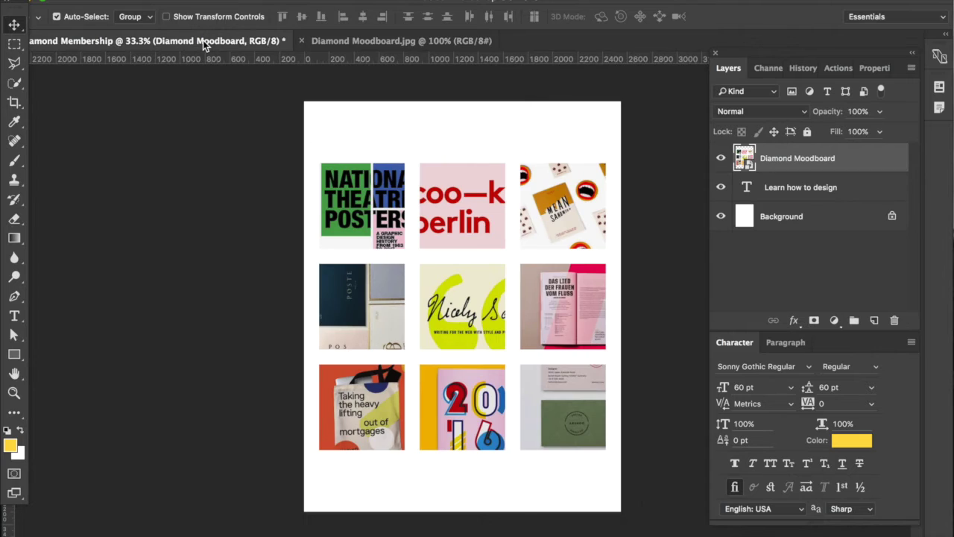
left_click(721, 158)
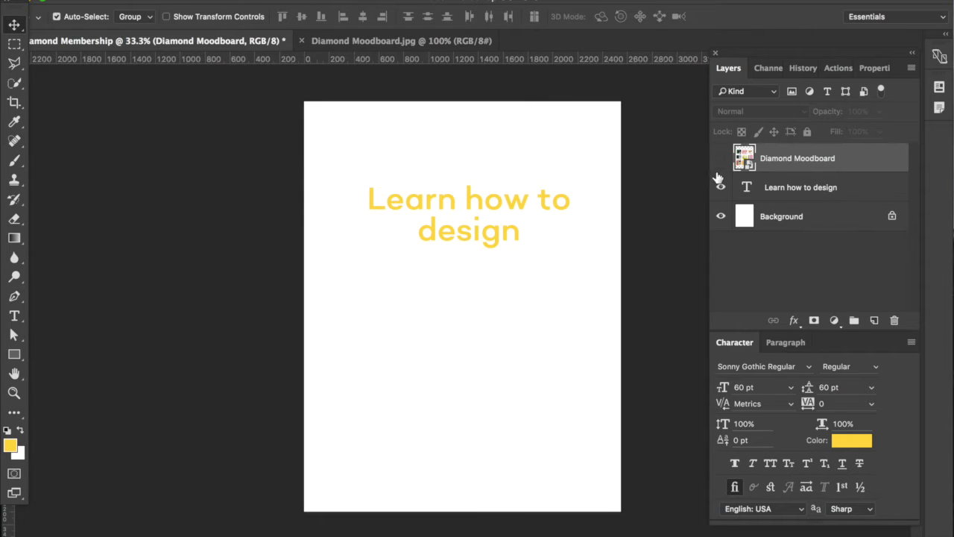
left_click(411, 41)
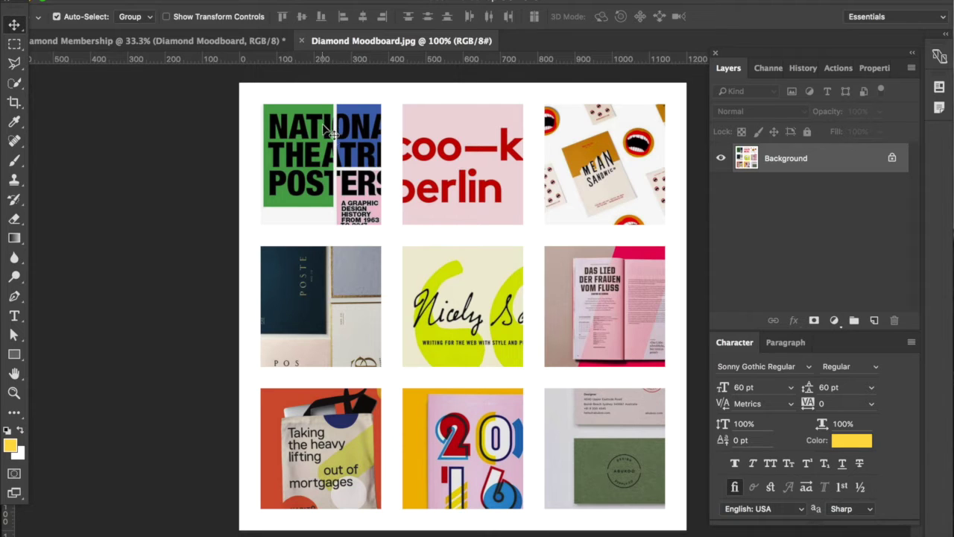
left_click(197, 42)
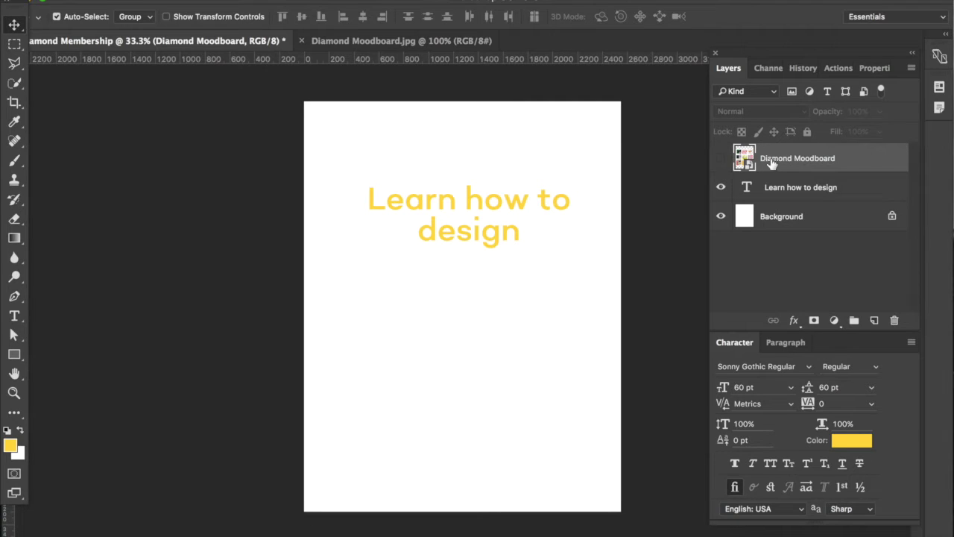
Show the Diamond Moodboard layer and sample the cream color from the Mean Sandwich book cover.
left_click(720, 158)
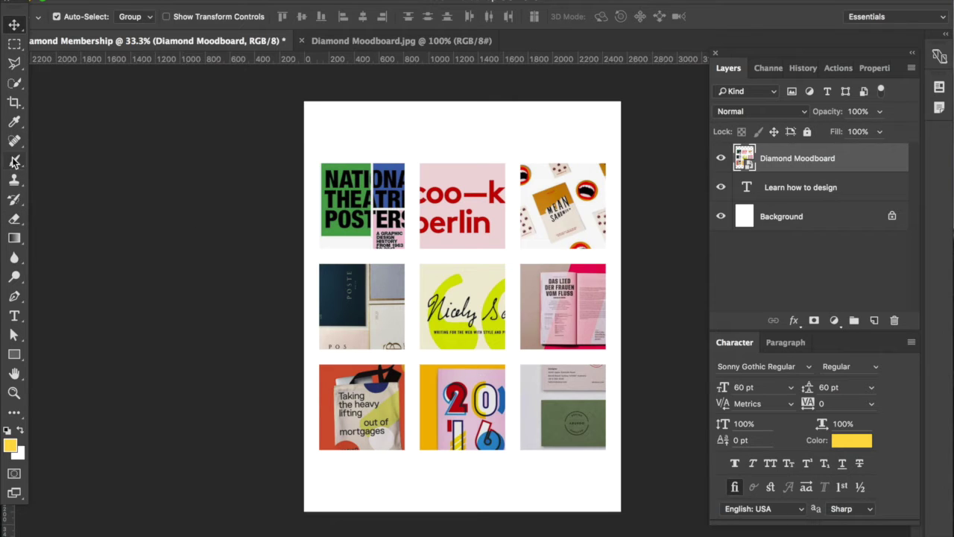
left_click(15, 122)
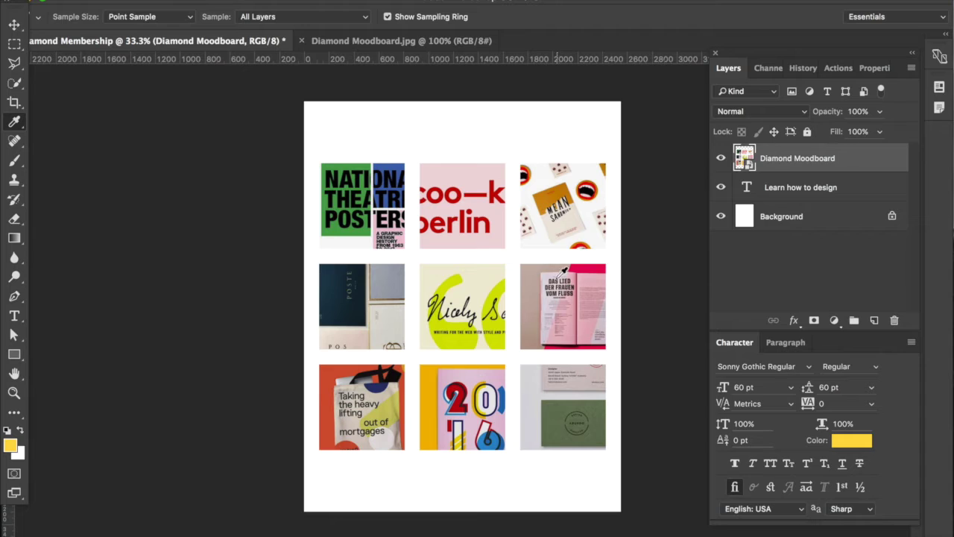
left_click(568, 218)
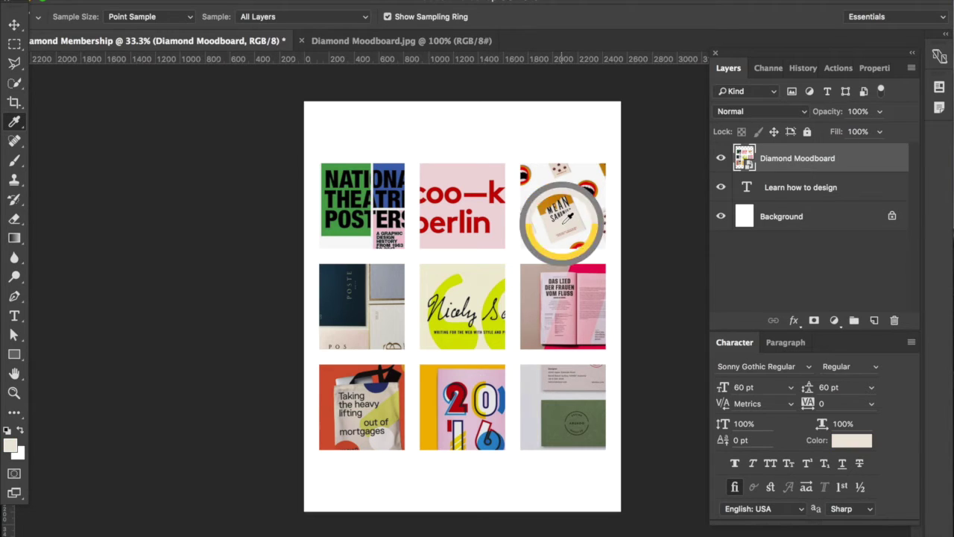
Hide the Diamond Moodboard layer and draw a rectangle covering the whole page, about 2593 by 3356 px.
left_click(720, 158)
left_click(14, 355)
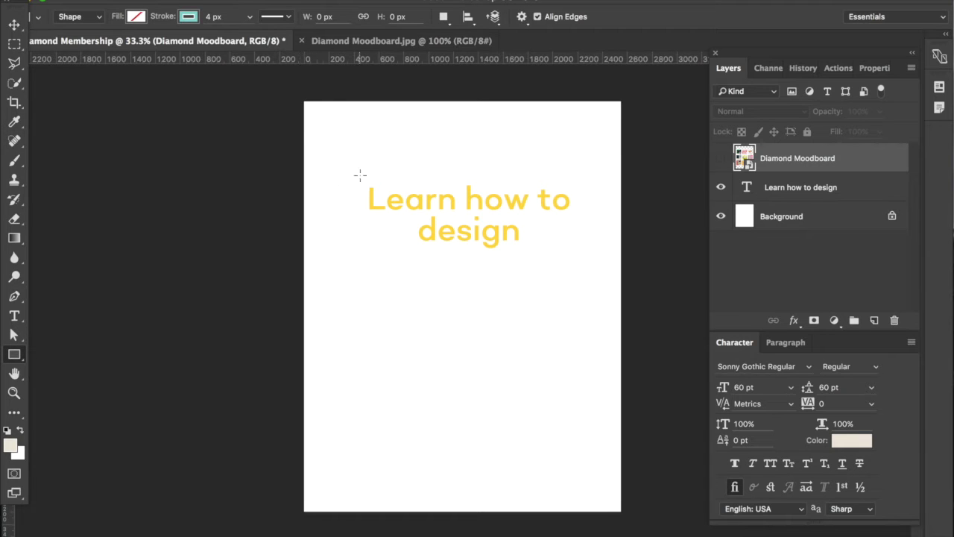
left_click_drag(301, 98, 622, 515)
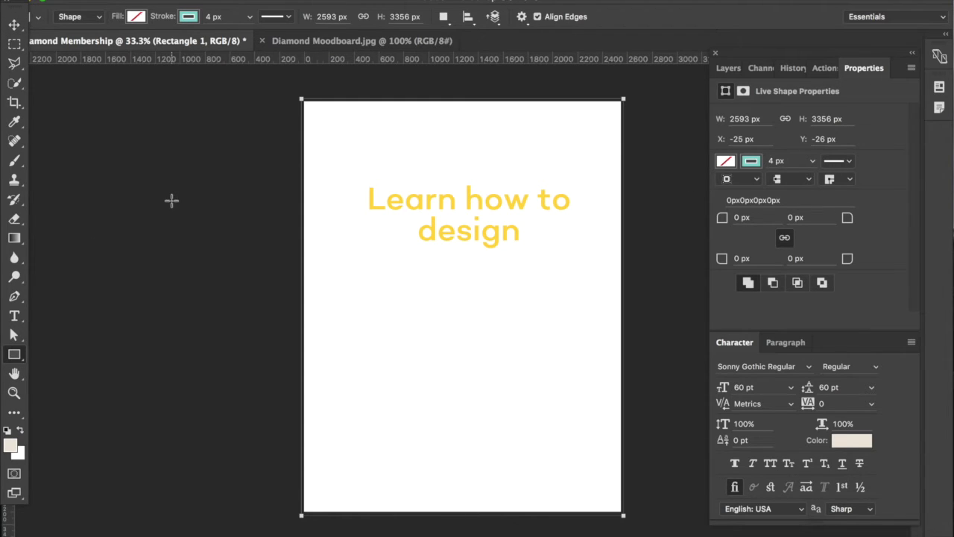
Copy the hex code eee7df of the cream foreground color.
left_click(11, 445)
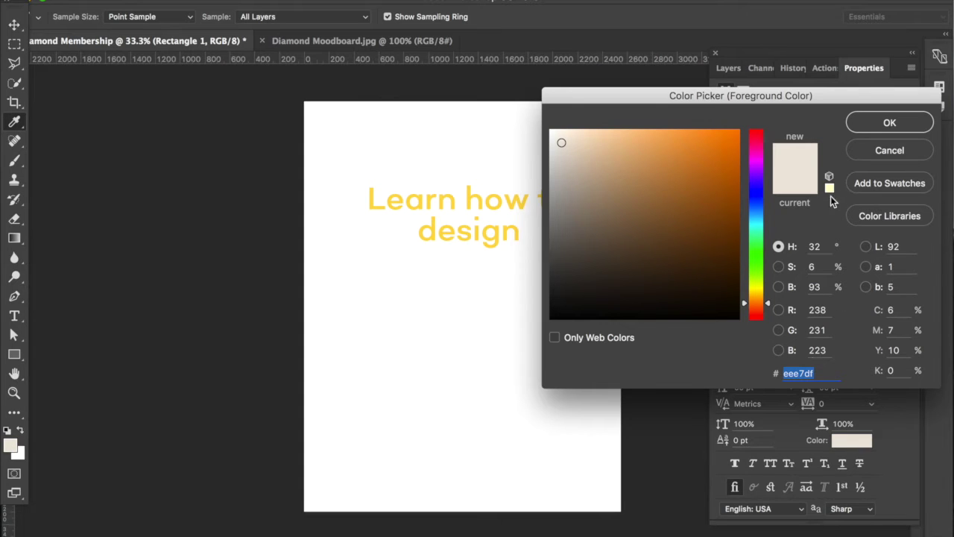
right_click(796, 378)
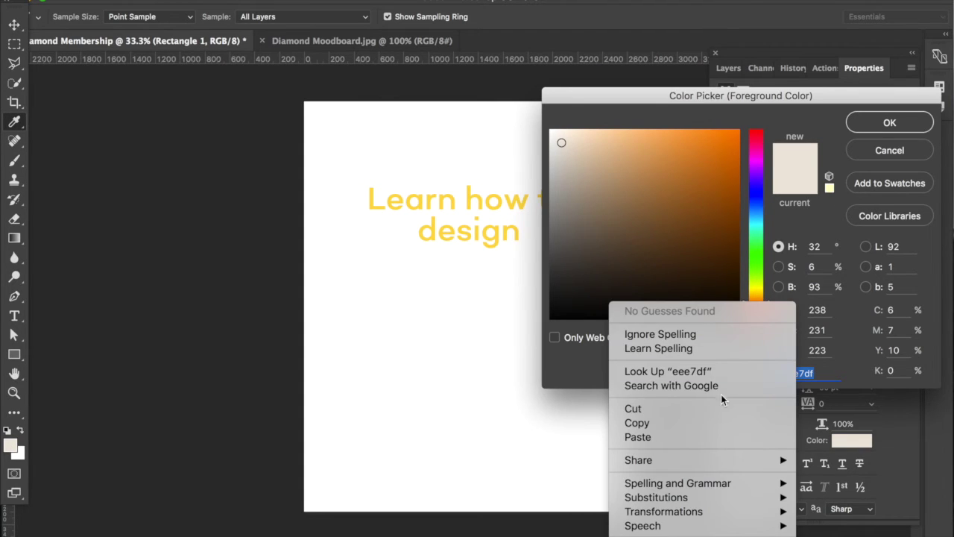
left_click(708, 423)
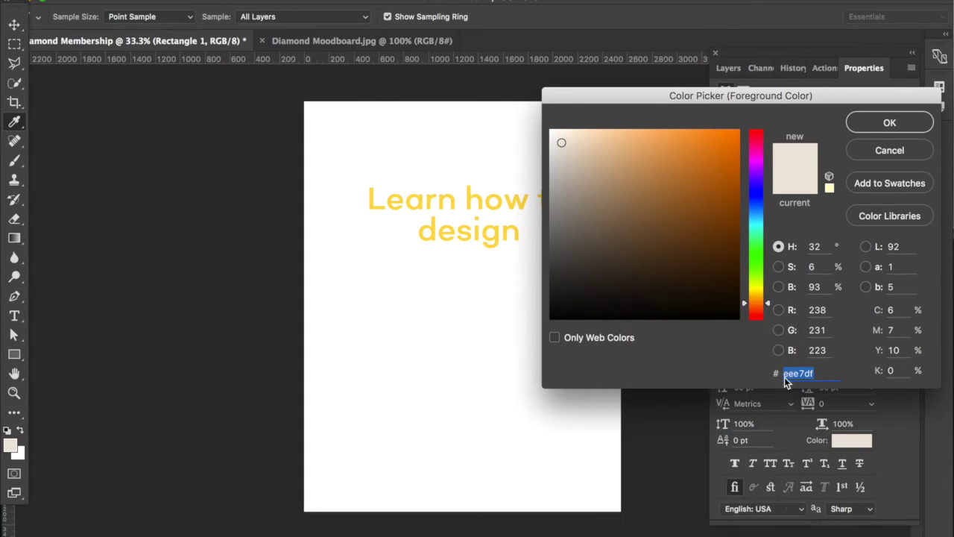
left_click(866, 125)
Try to apply the solid color eee7df to the Rectangle 1 layer.
left_click(725, 70)
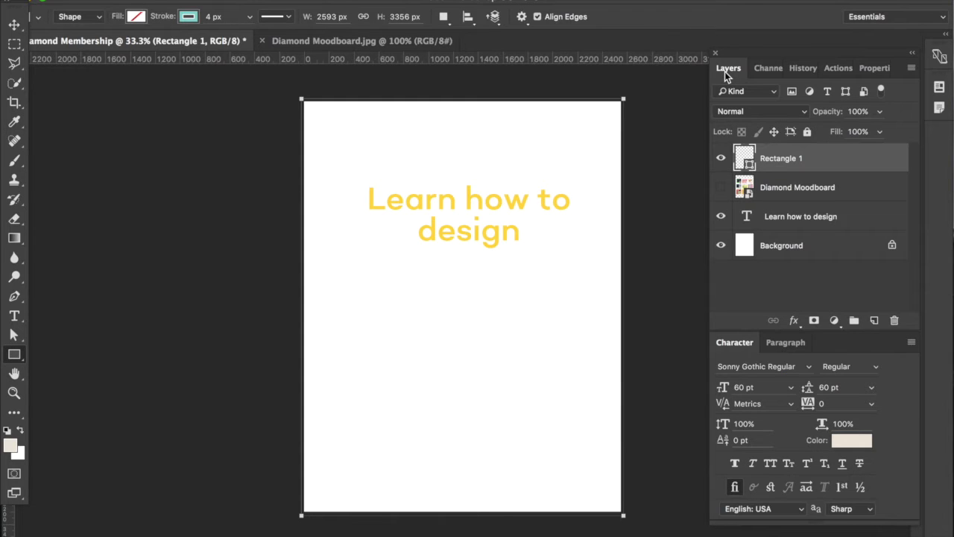
double_click(748, 166)
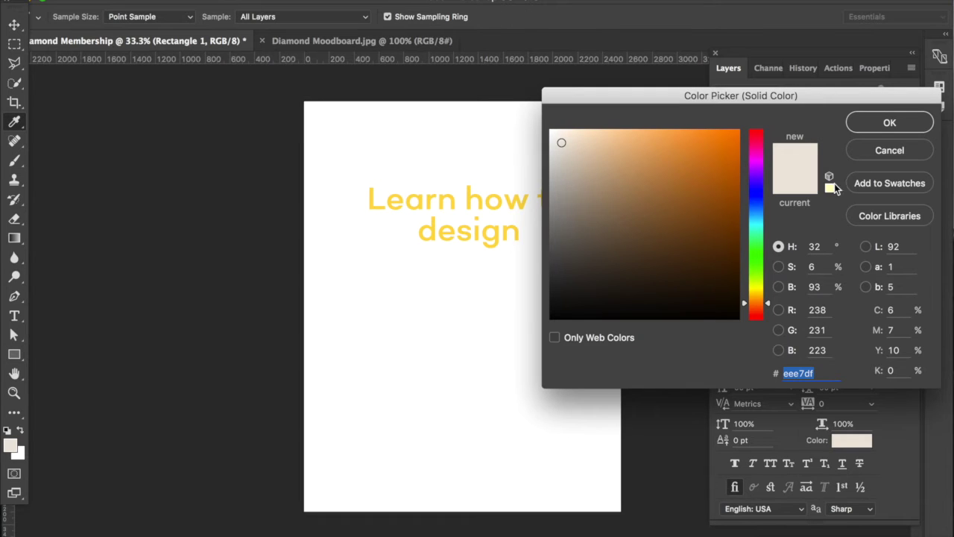
left_click(877, 127)
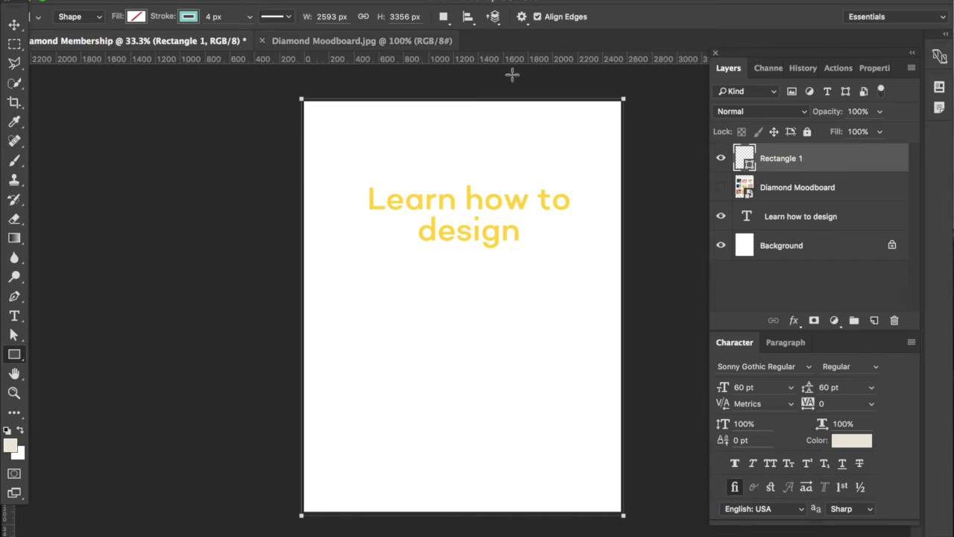
double_click(747, 157)
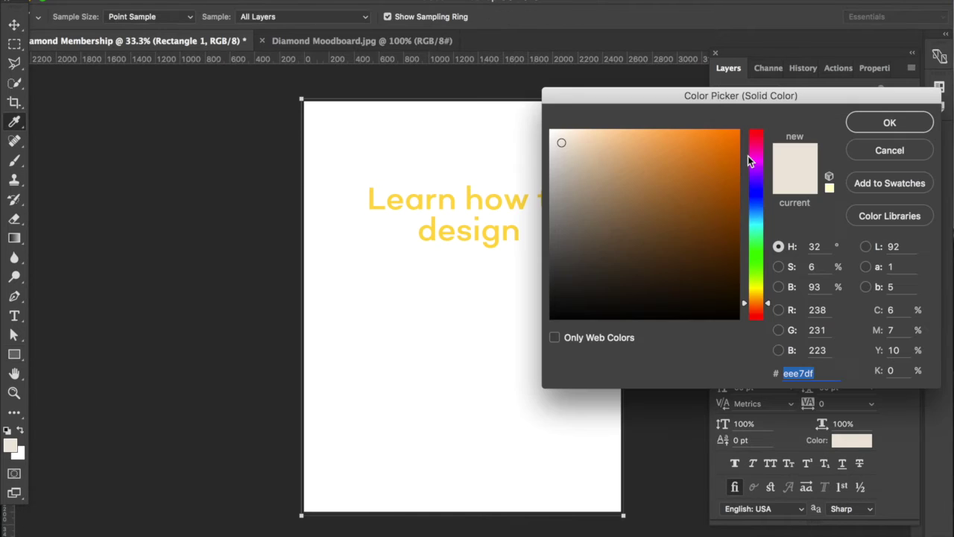
left_click(887, 119)
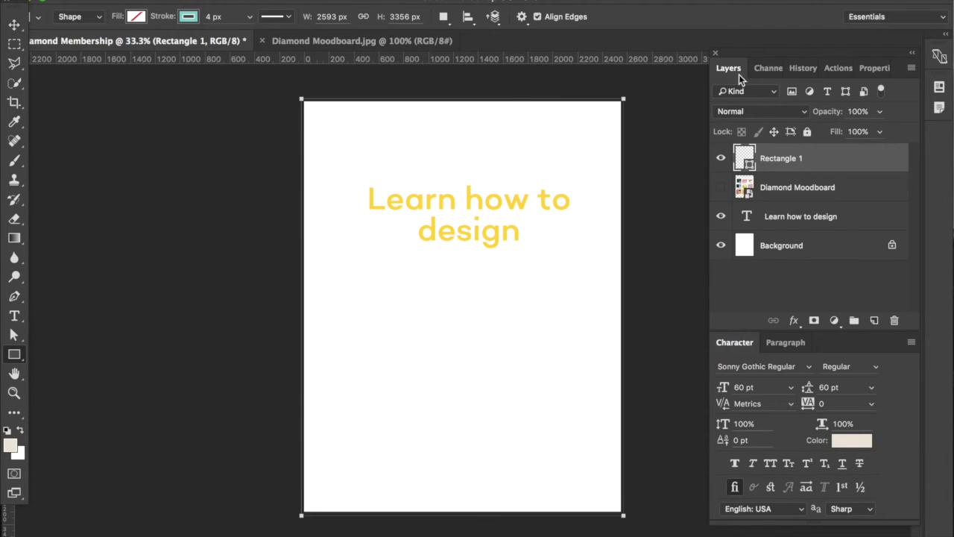
Remove the rectangle's stroke and fill it with the recently used cream color.
left_click(186, 18)
left_click(124, 45)
left_click(136, 16)
left_click(64, 94)
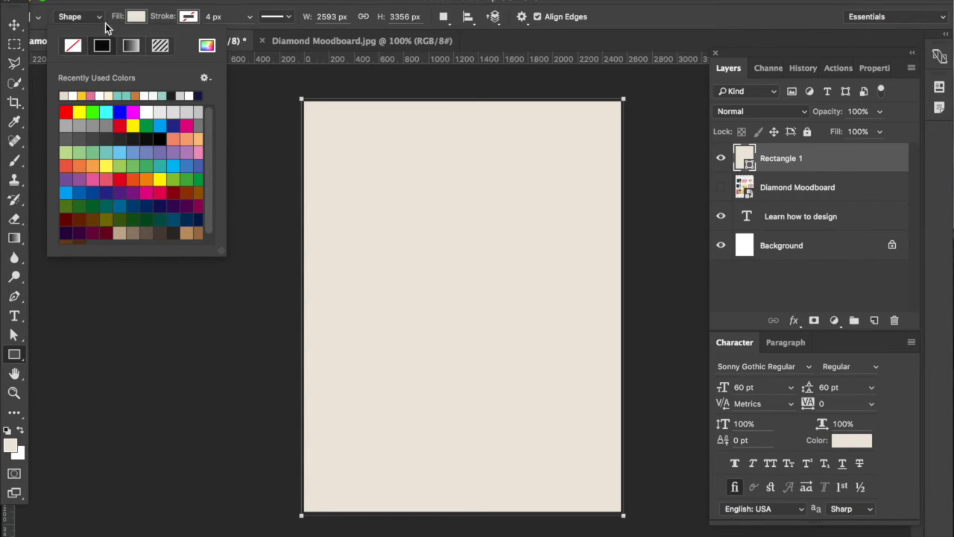
Send the cream rectangle to the back of the stack, directly above the Background layer.
left_click(14, 25)
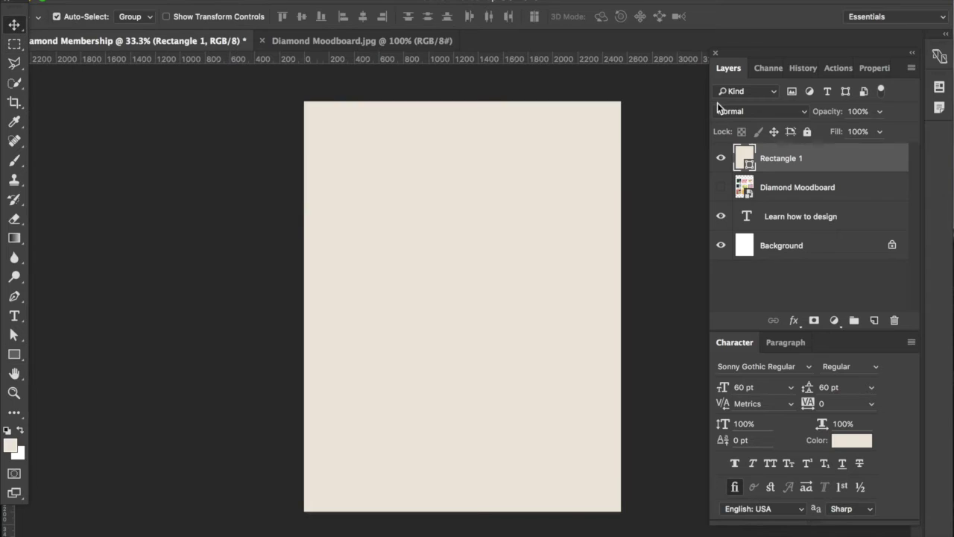
key("shift+super+bracketleft")
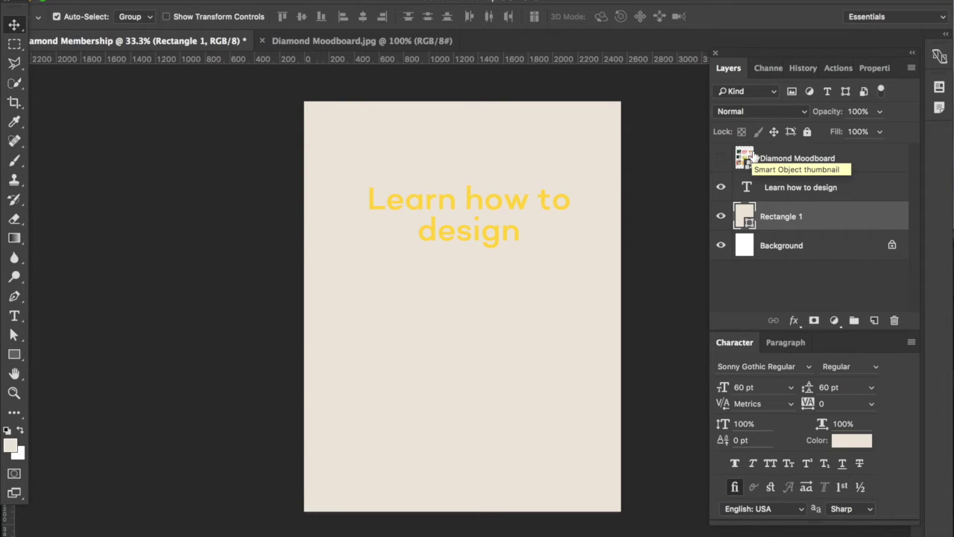
Reposition the "Learn how to design" text slightly lower and centered across the upper part of the page, then deselect it.
left_click(543, 206)
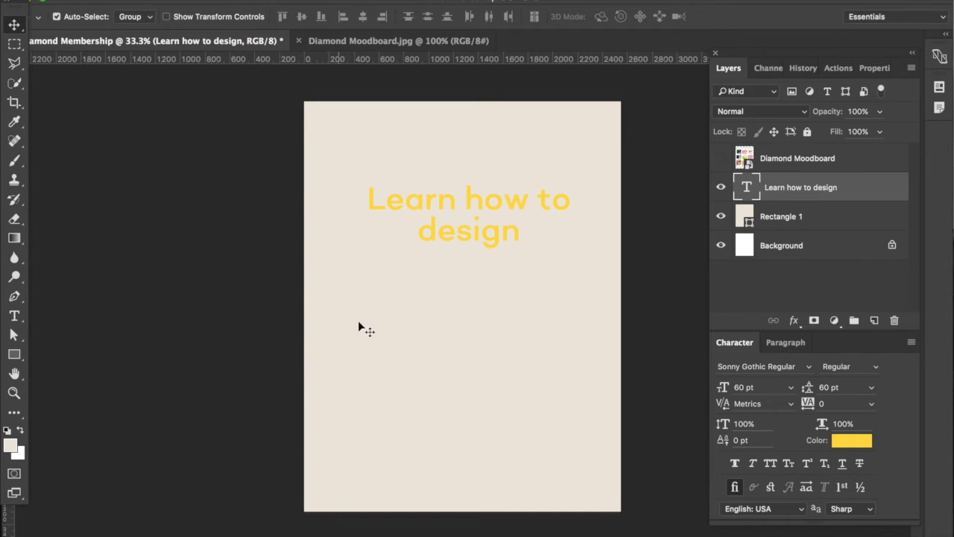
left_click(385, 313)
left_click(471, 233)
left_click_drag(467, 203, 466, 259)
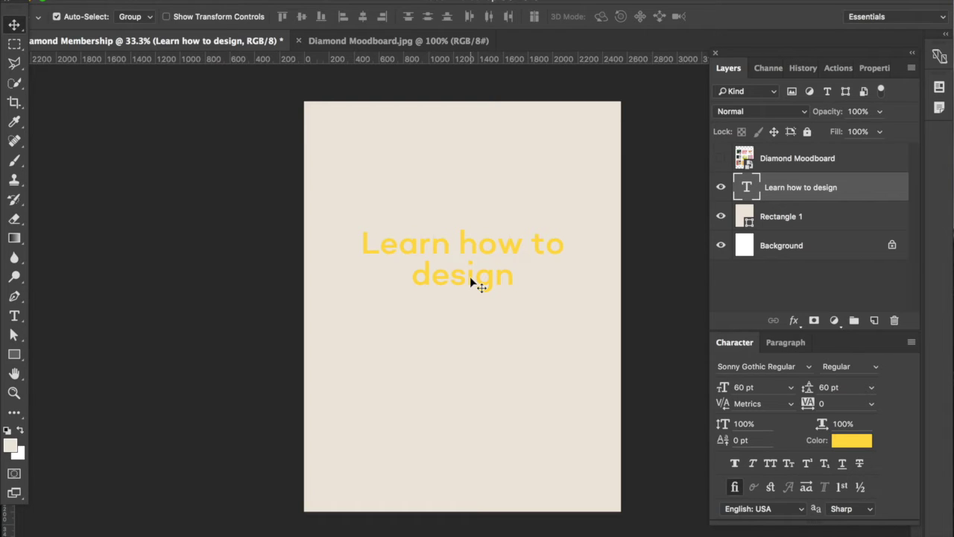
left_click_drag(455, 277, 455, 234)
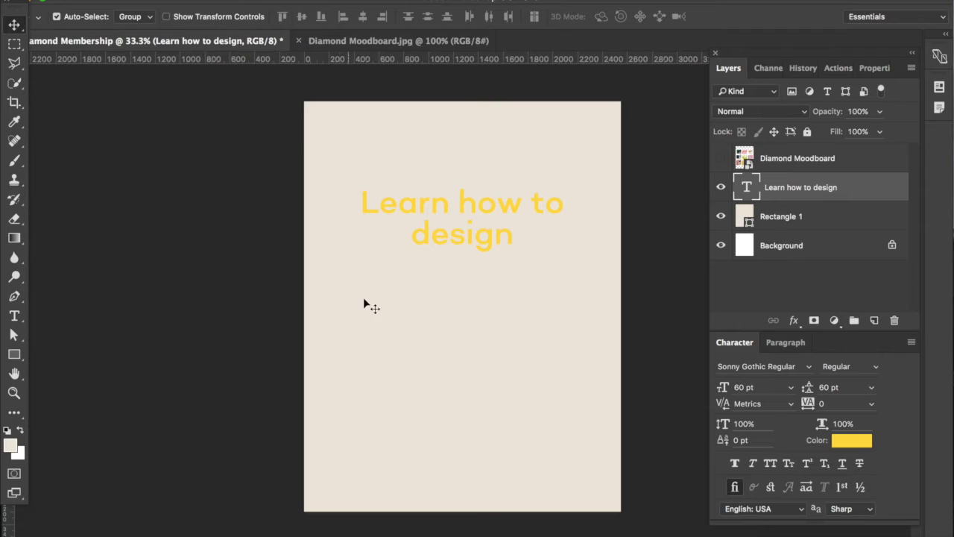
left_click_drag(500, 235, 503, 258)
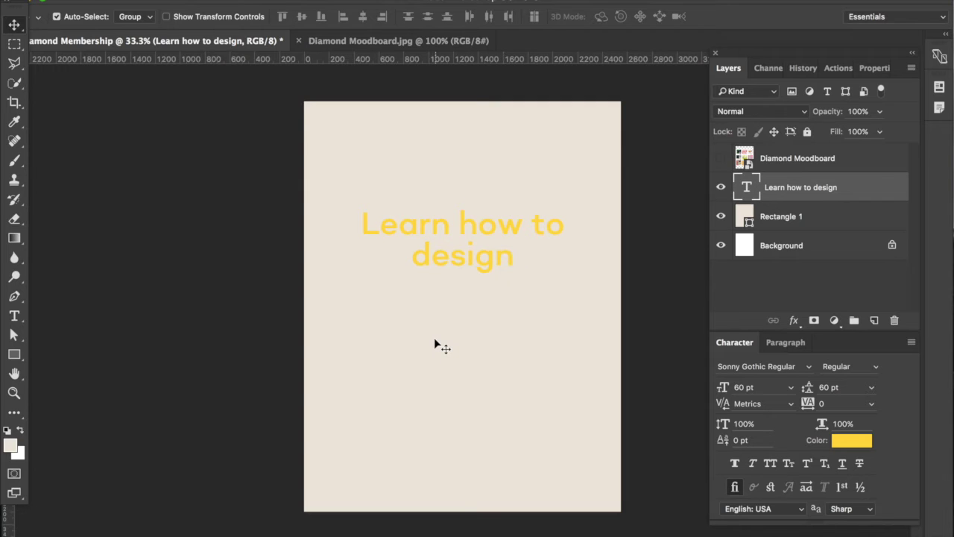
left_click(211, 284)
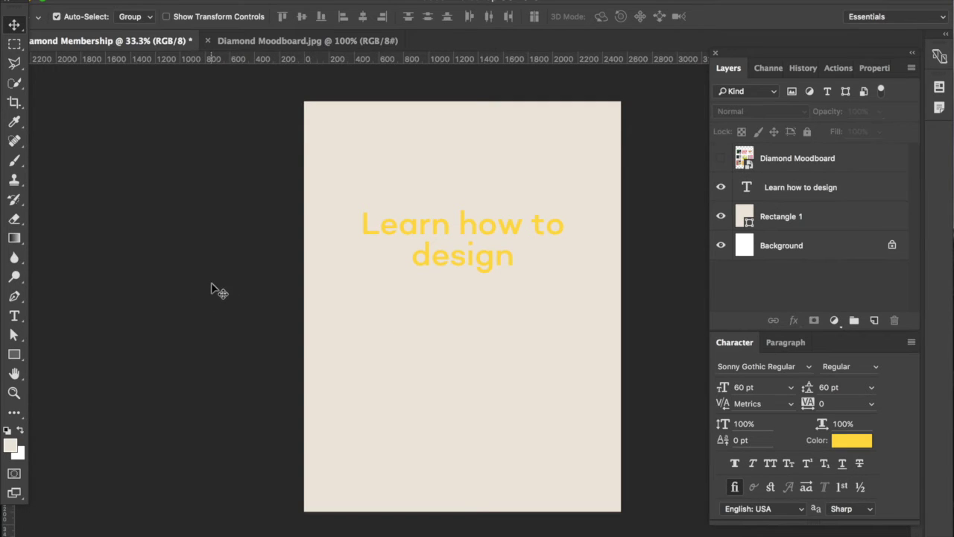
Show the moodboard, sample the blue from the National Theatre Posters image, and copy its hex code 486fb4.
left_click(720, 159)
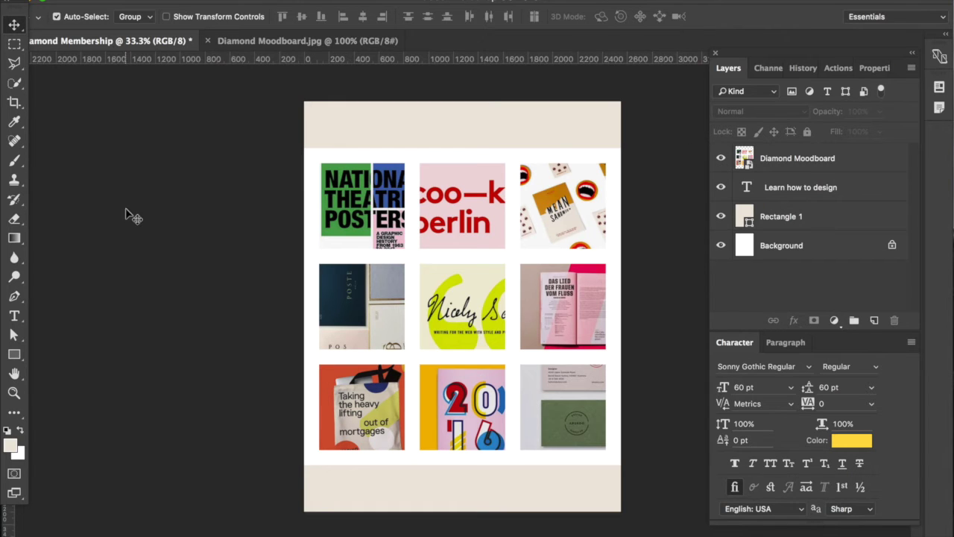
left_click(15, 121)
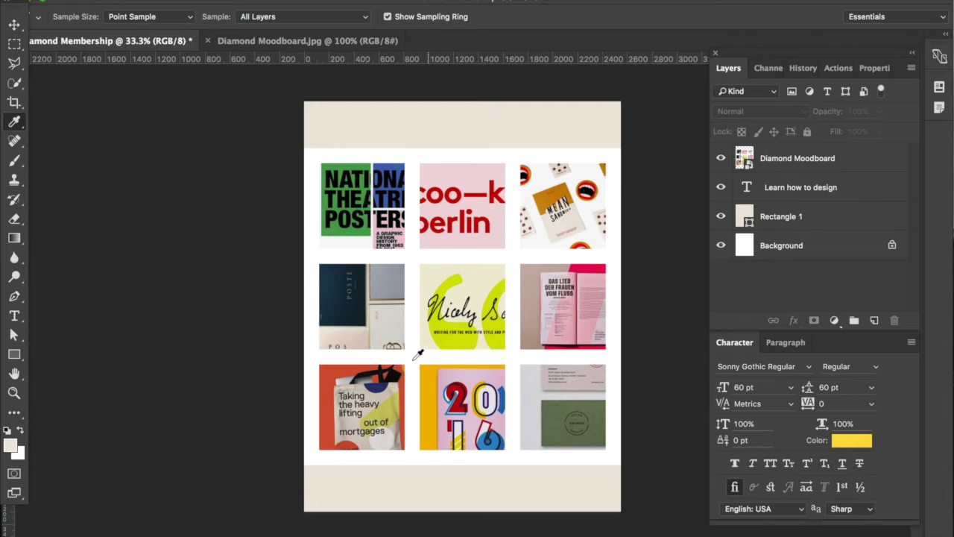
left_click(389, 160)
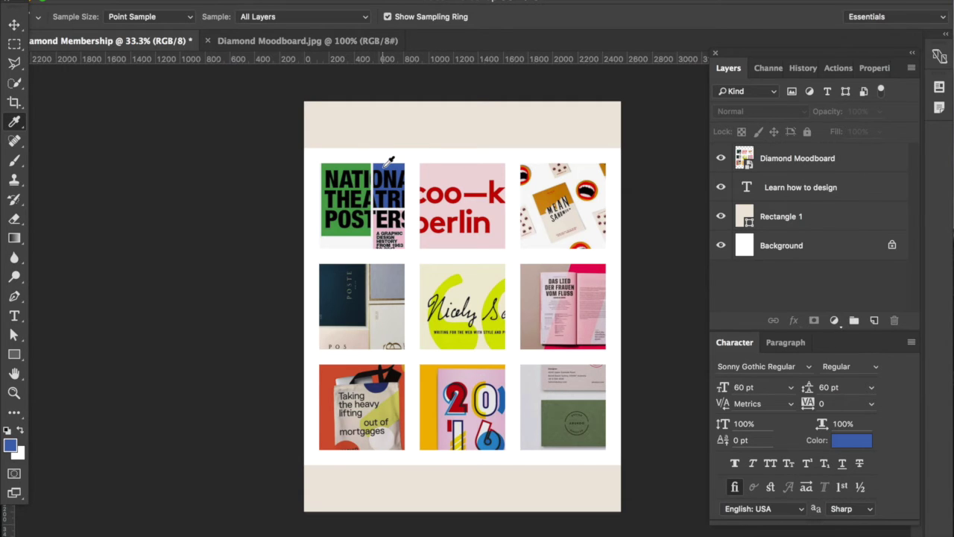
left_click(9, 445)
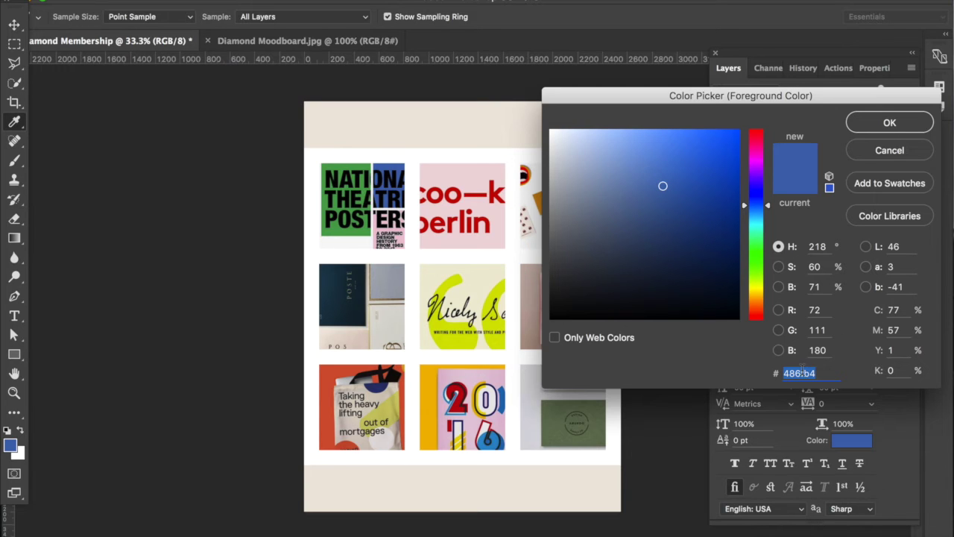
right_click(799, 372)
left_click(738, 422)
left_click(864, 129)
Hide the moodboard and recolor the "Learn how to design" headline with the copied blue 486fb4.
left_click(722, 159)
left_click(787, 192)
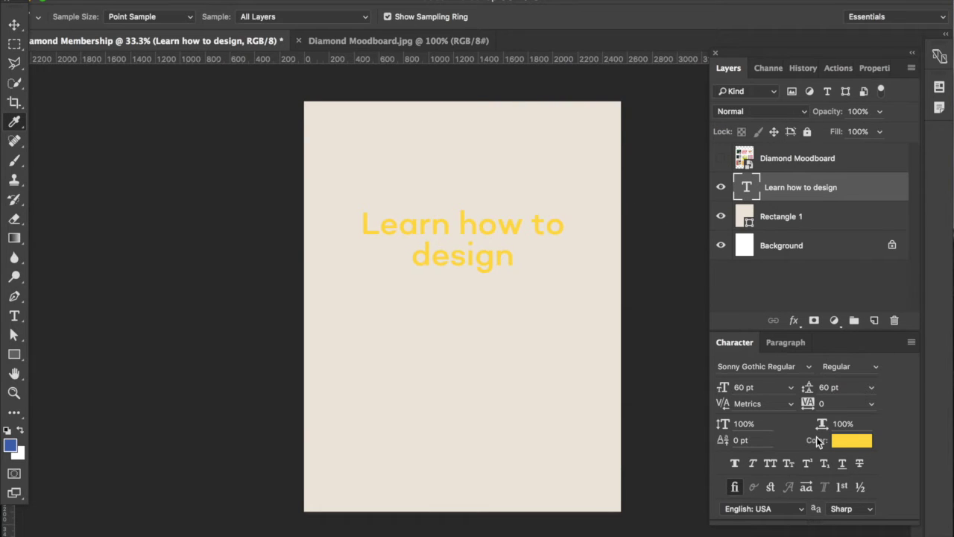
left_click(851, 442)
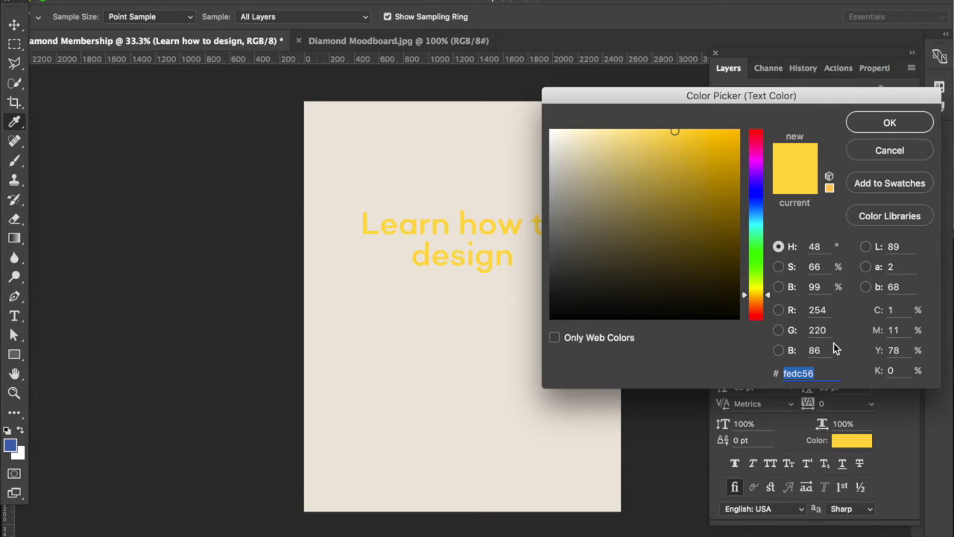
key("super+v")
left_click(878, 122)
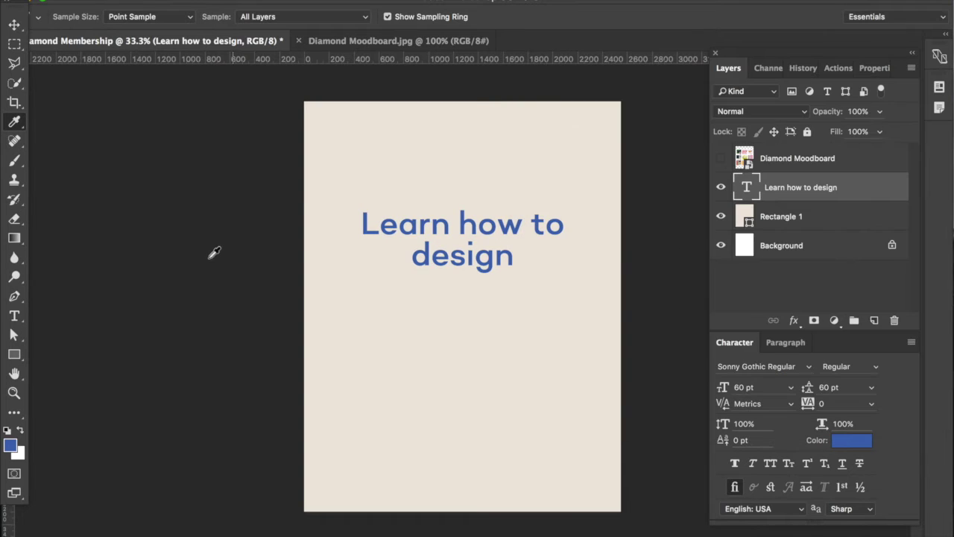
Break the headline into three lines, "Learn", "how to" and "design", and set all of its text in all caps.
left_click(14, 316)
left_click(459, 222)
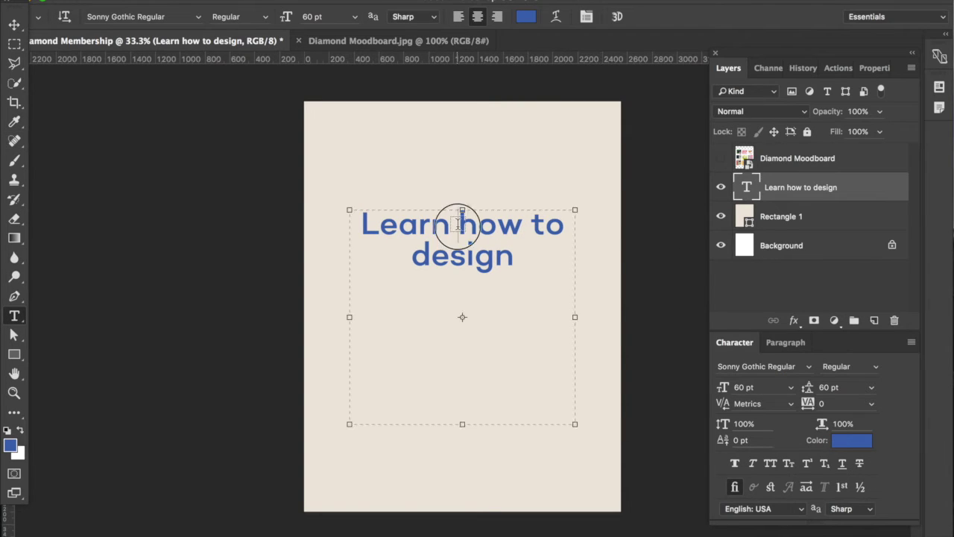
key("Return")
left_click(469, 254)
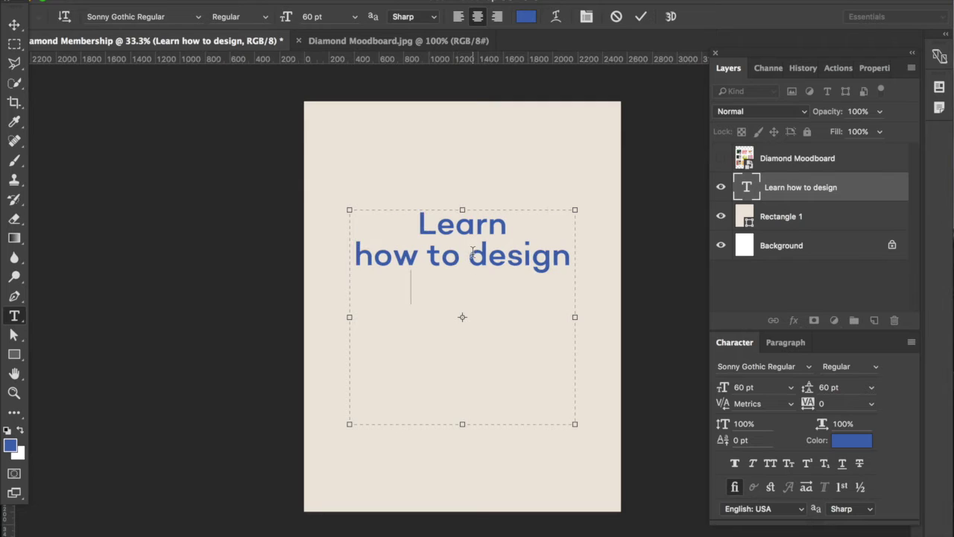
left_click_drag(521, 302, 381, 198)
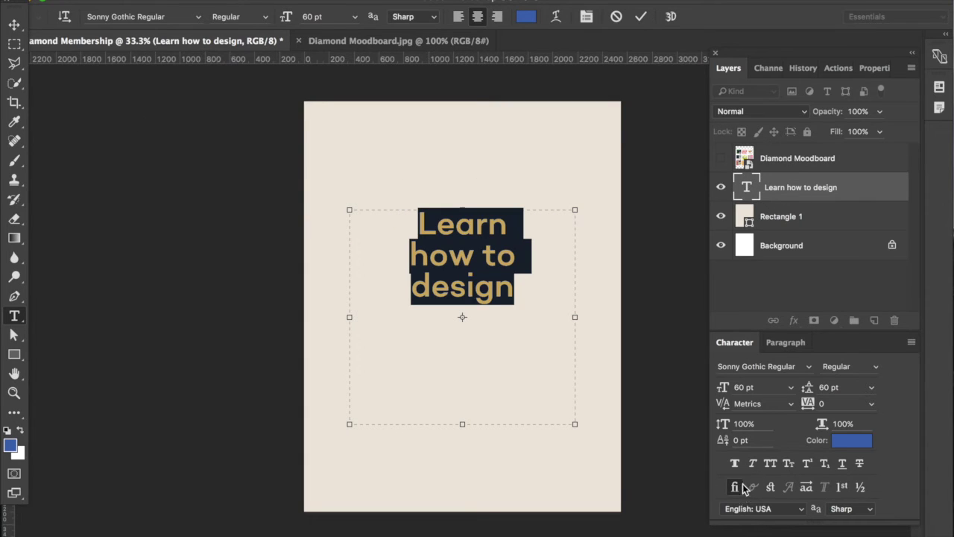
left_click(769, 463)
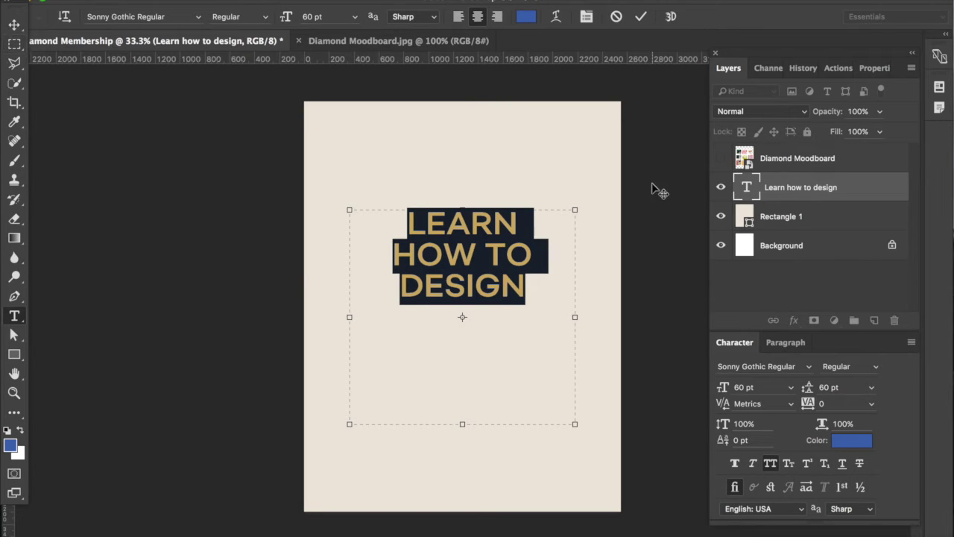
Set the headline's leading to 70 pt and tracking to 50, and move it down to just above the page's center.
left_click(841, 387)
type("70")
key("Tab")
type("50")
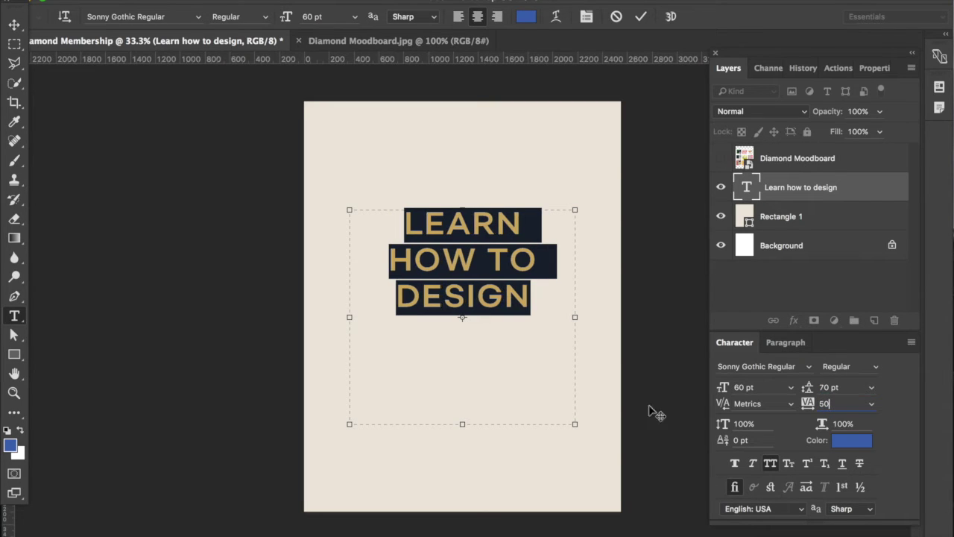
left_click(14, 24)
left_click_drag(501, 304, 502, 343)
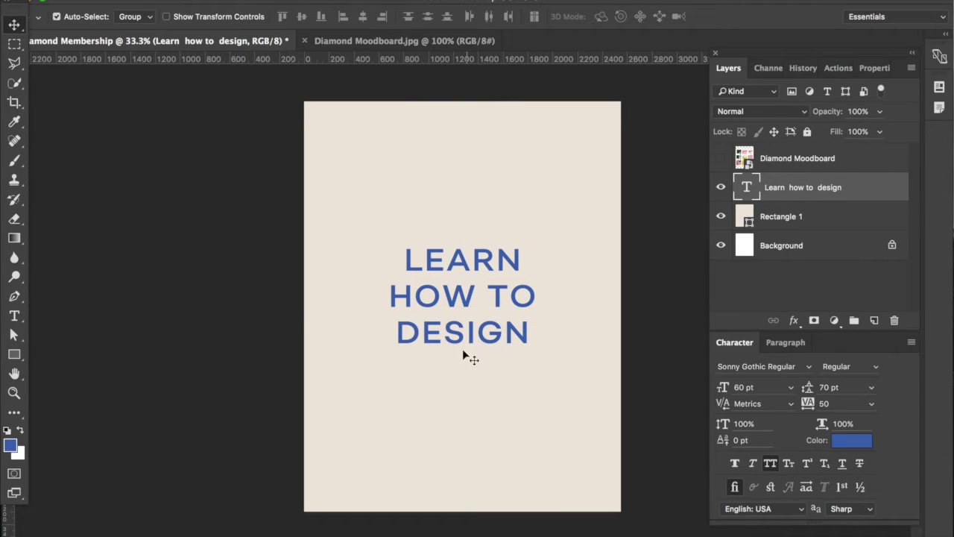
Review the moodboard images for design ideas, leaving the headline shown and the moodboard hidden.
left_click(720, 158)
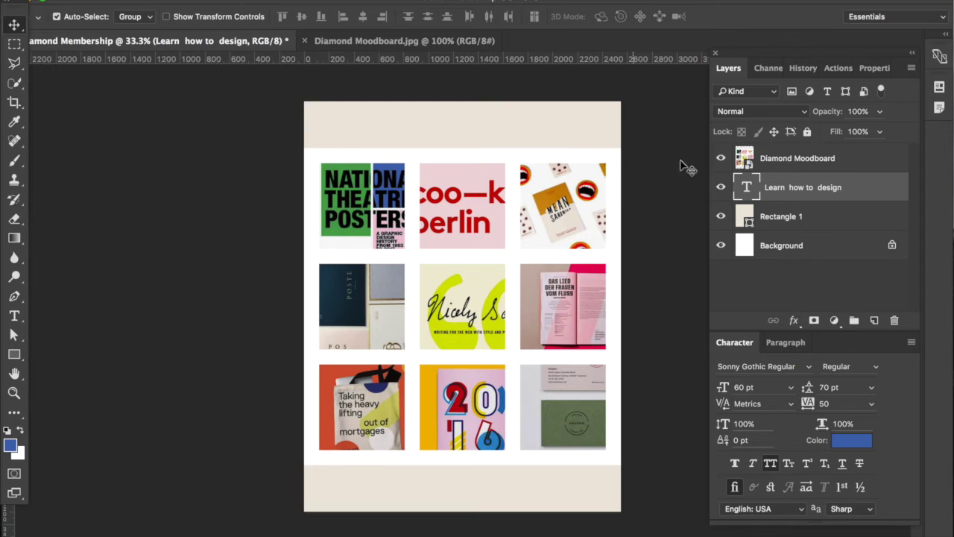
left_click(720, 188)
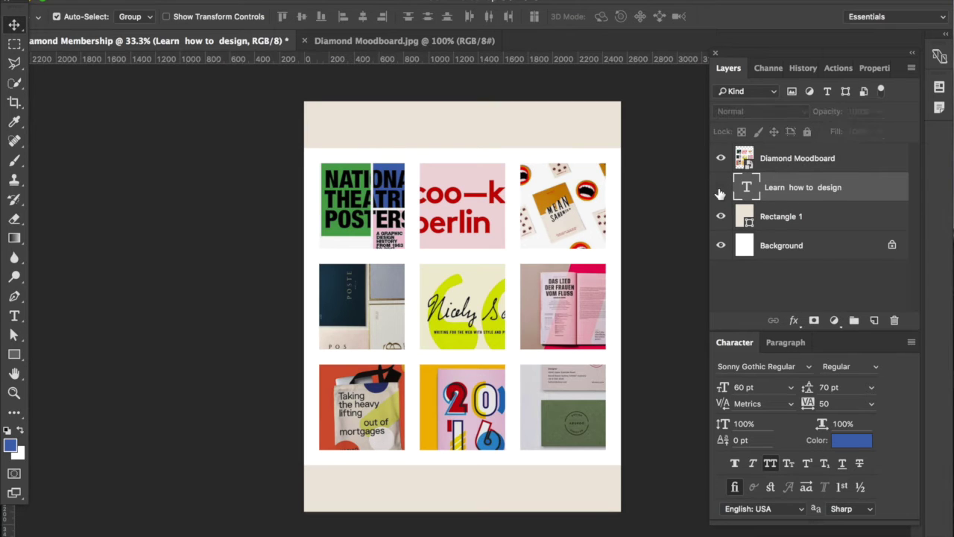
left_click(720, 187)
left_click(720, 158)
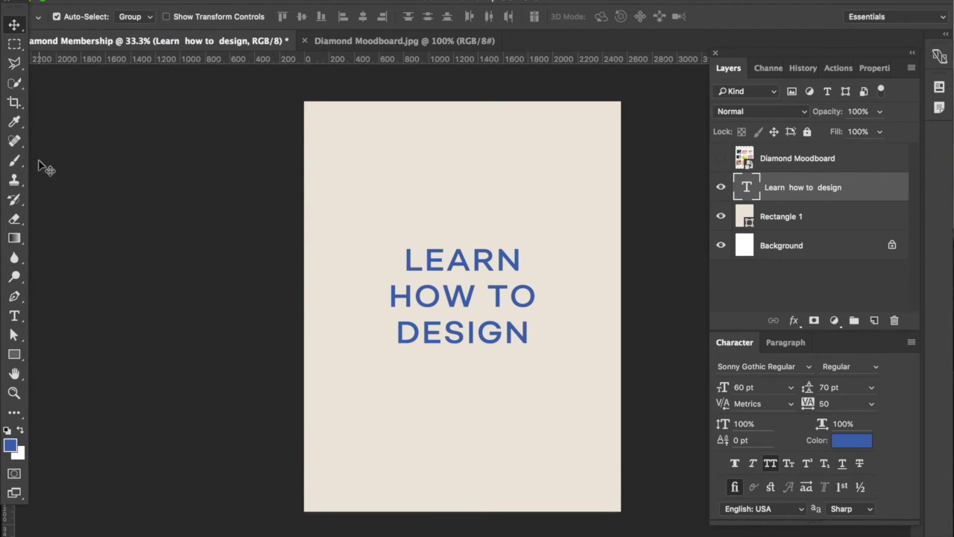
Select the Brush tool and choose the Circle30 watercolor brush from the preset brushes.
left_click(14, 162)
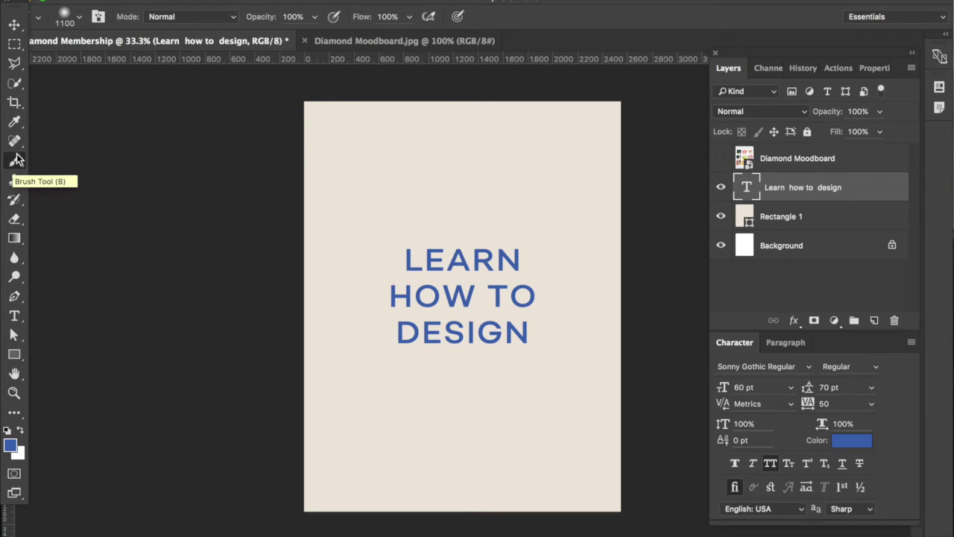
left_click(74, 17)
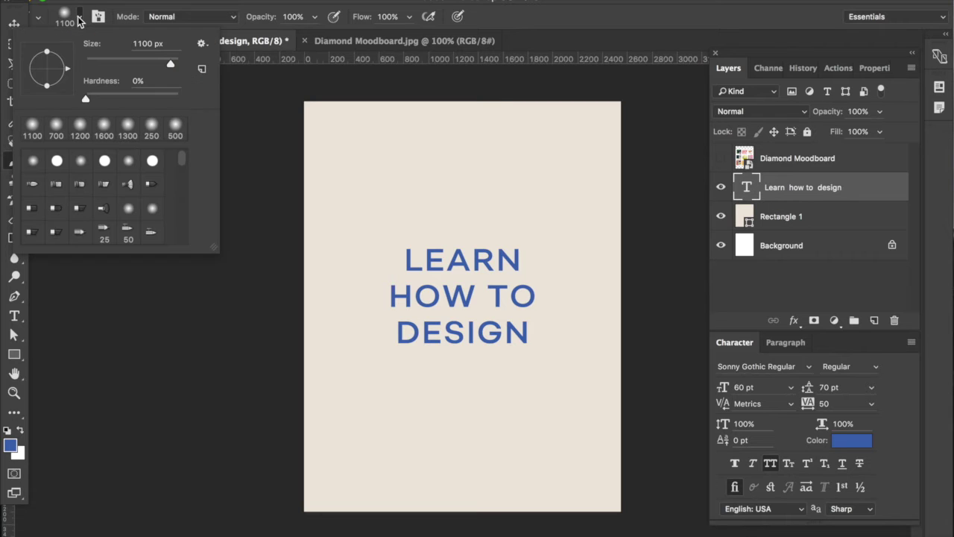
scroll(133, 171, "down", 10)
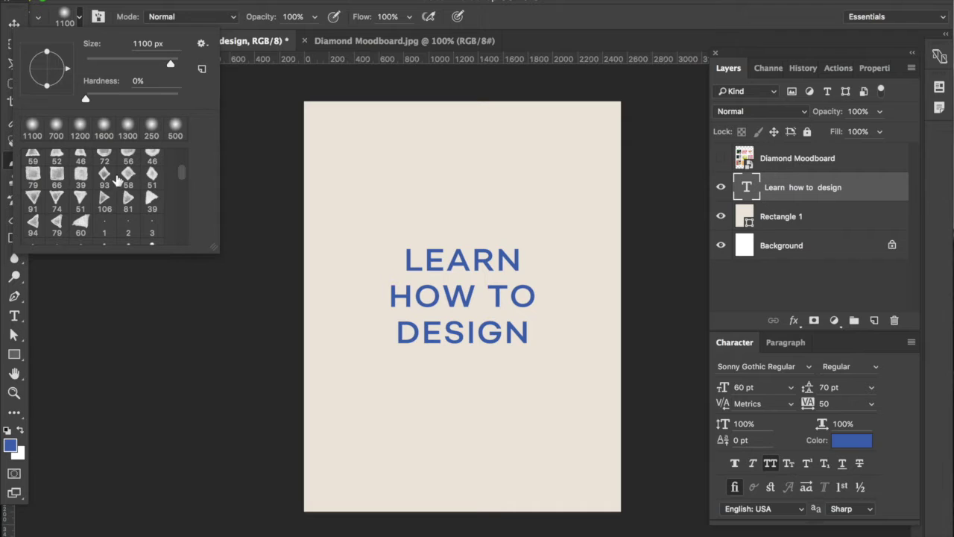
scroll(128, 178, "up", 1)
scroll(132, 205, "down", 5)
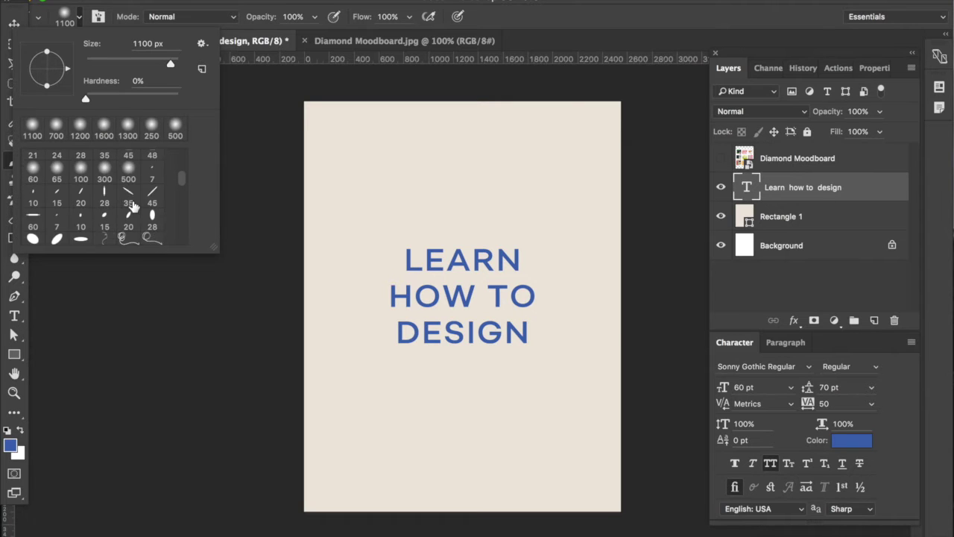
scroll(133, 206, "down", 8)
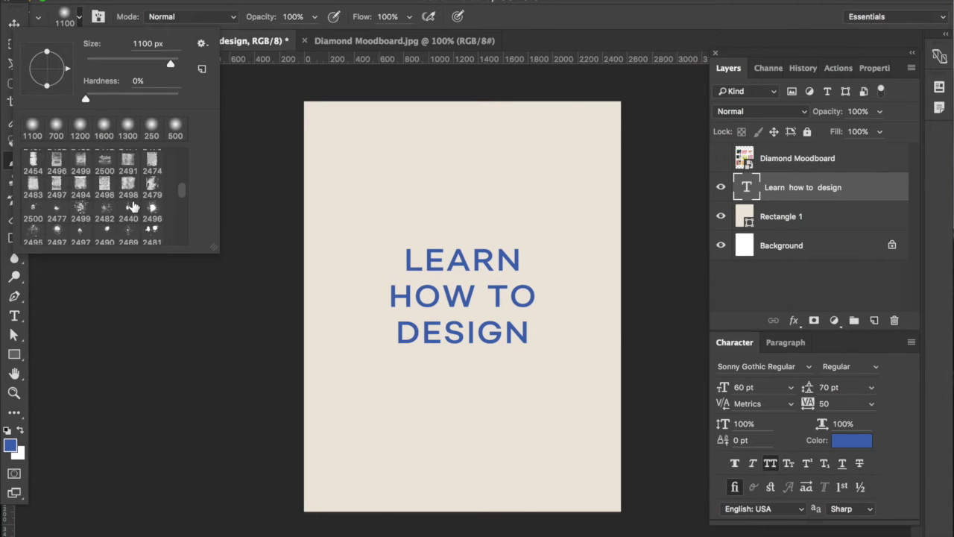
scroll(133, 205, "down", 4)
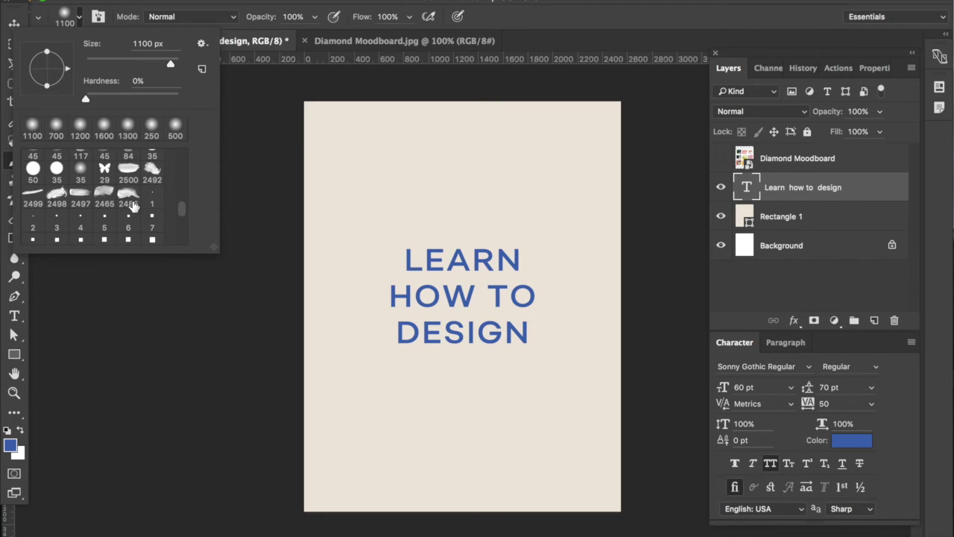
scroll(132, 206, "down", 8)
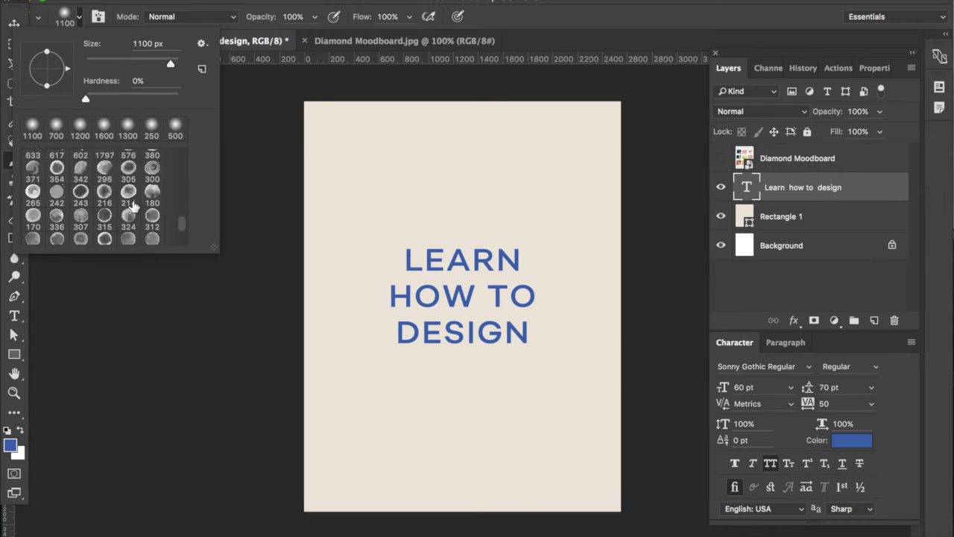
scroll(132, 206, "down", 1)
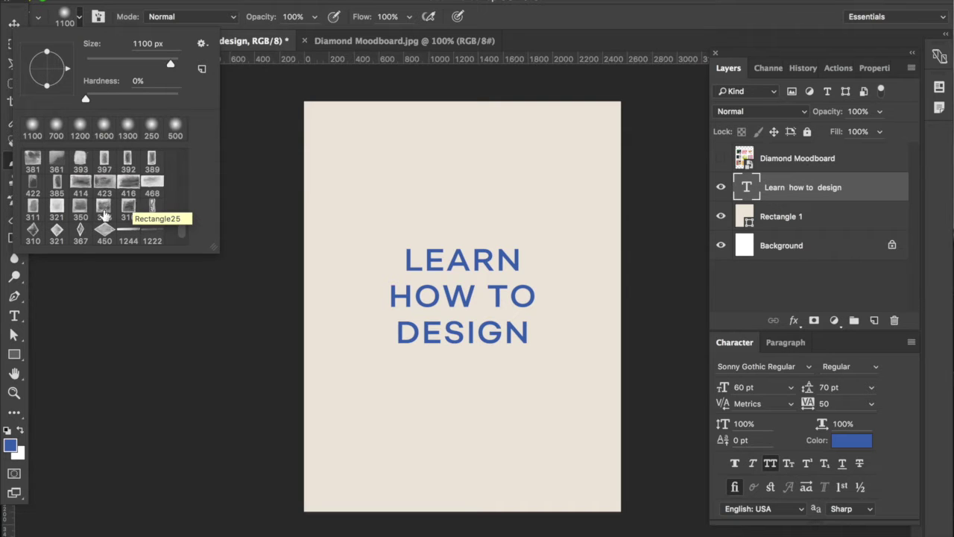
scroll(116, 206, "down", 10)
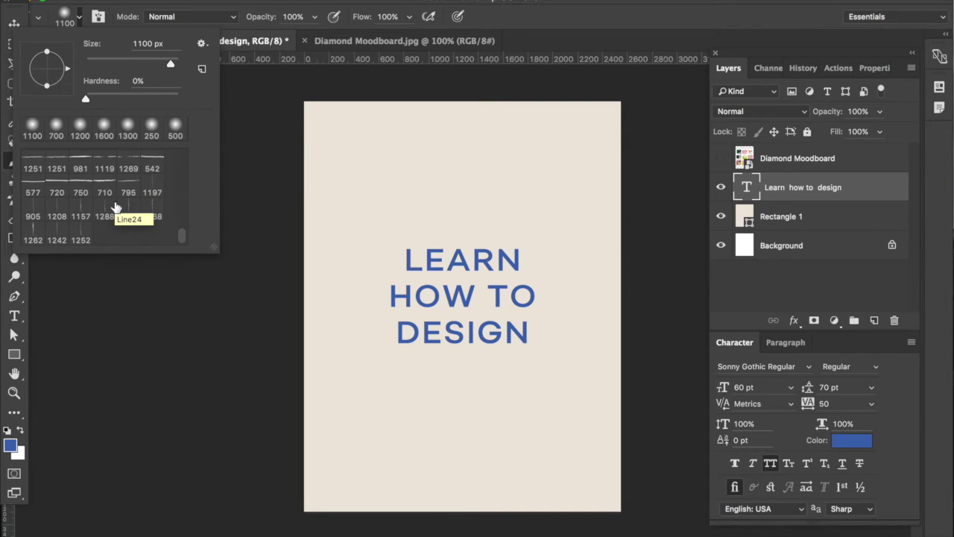
scroll(115, 205, "down", 8)
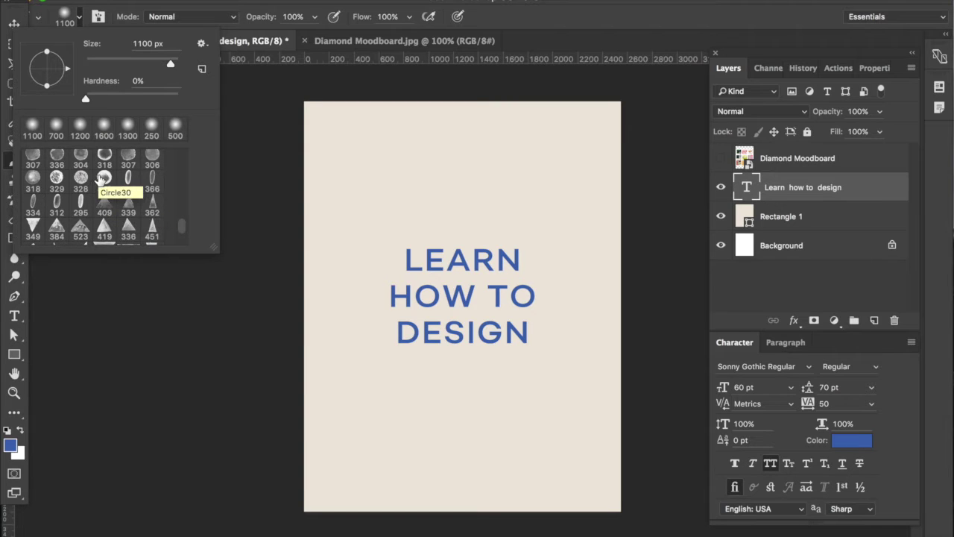
left_click(104, 180)
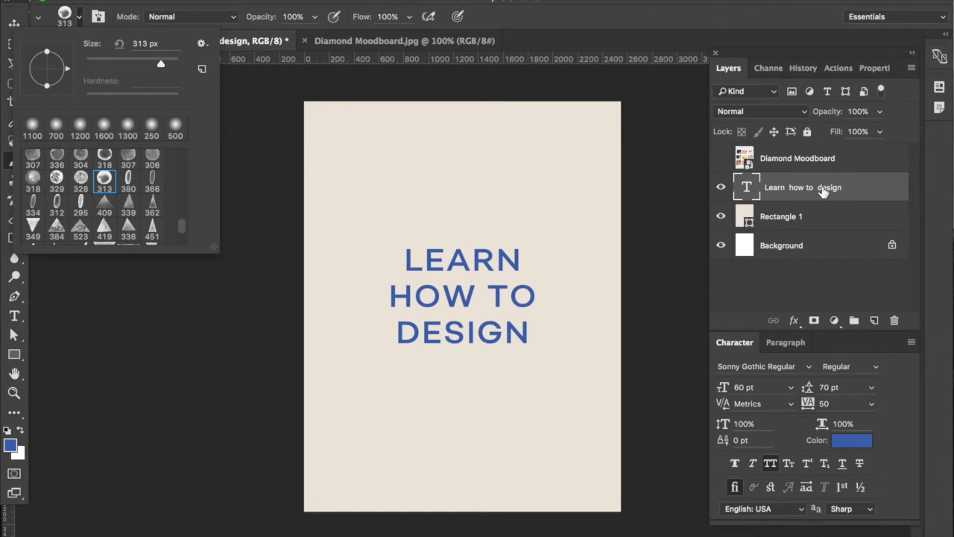
left_click(824, 189)
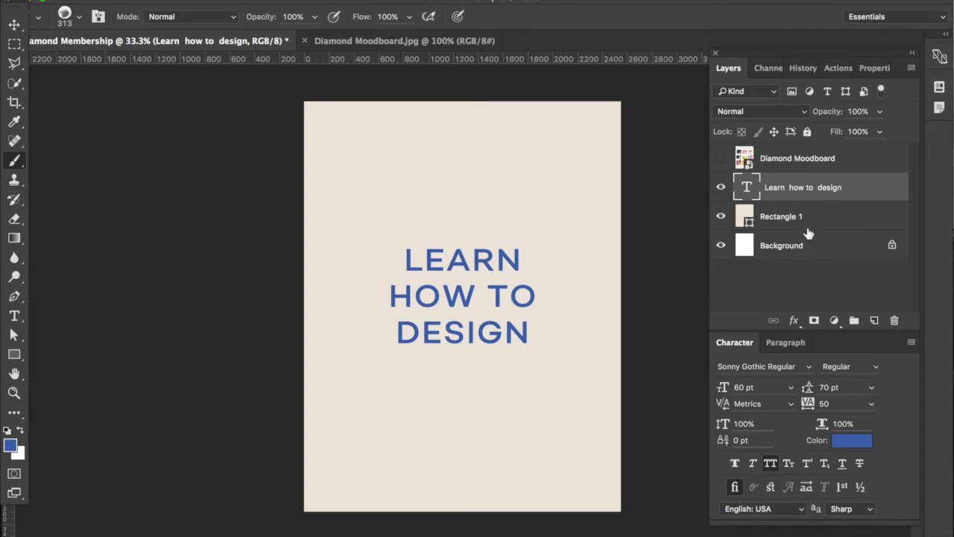
Add a new layer above the headline text layer and enlarge the brush to 1400 px.
left_click(874, 321)
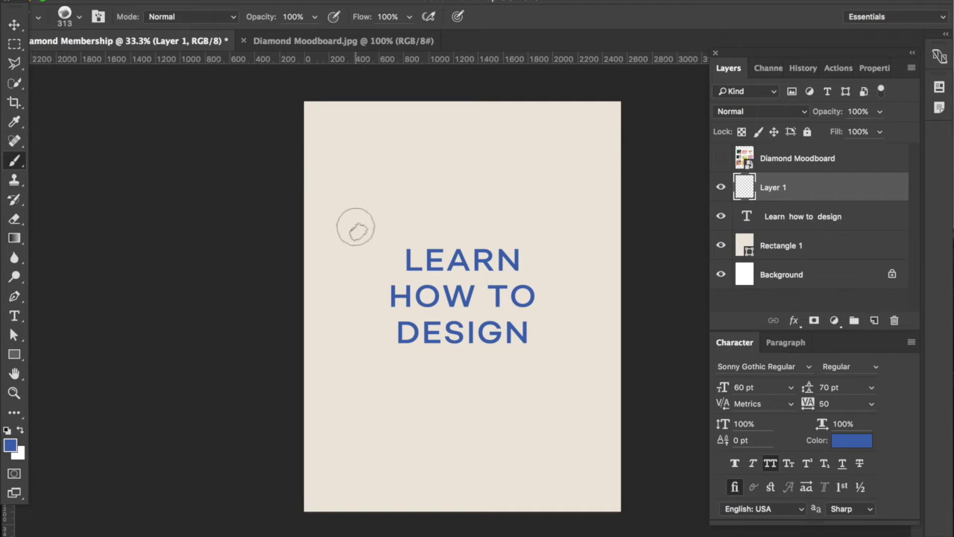
left_click(79, 17)
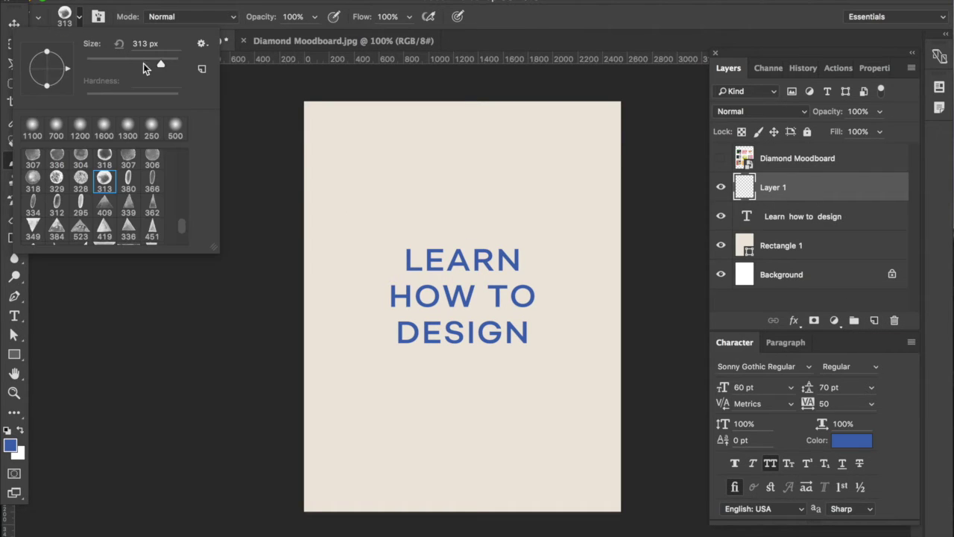
left_click_drag(168, 61, 172, 62)
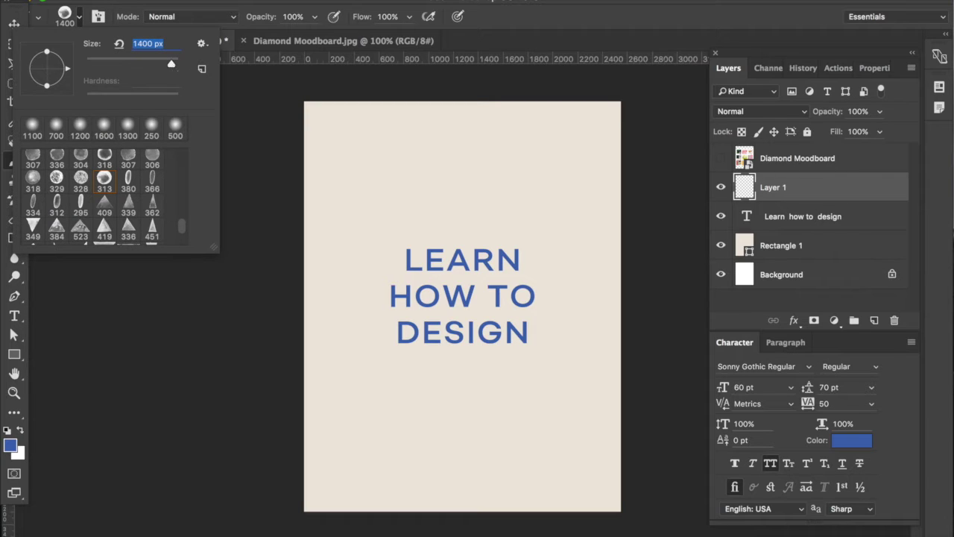
left_click(78, 17)
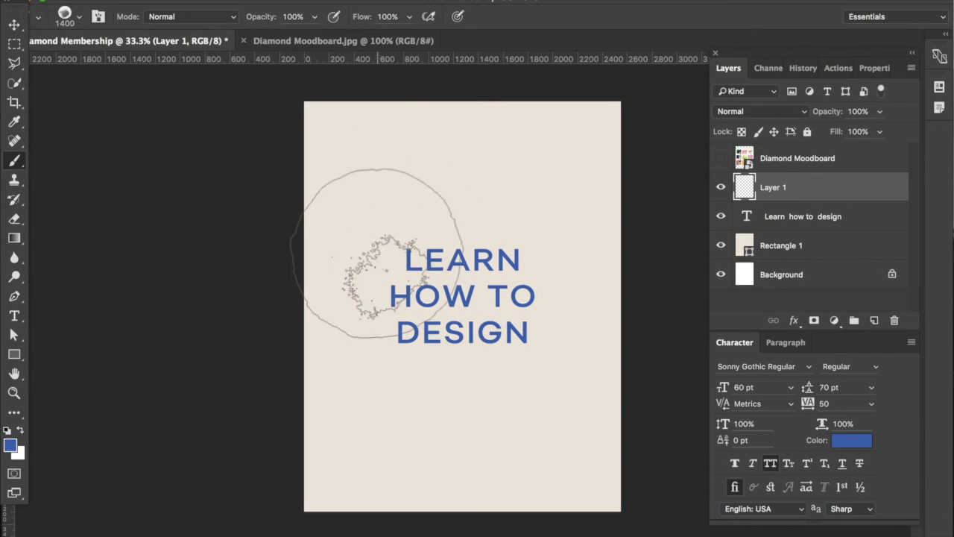
Enlarge the brush to 1600 px and stamp one blue watercolor circle over the page's left edge, overlapping the headline, on the new layer.
key("bracketright")
key("bracketright")
key("bracketright")
key("bracketleft")
key("bracketleft")
key("bracketleft")
key("bracketleft")
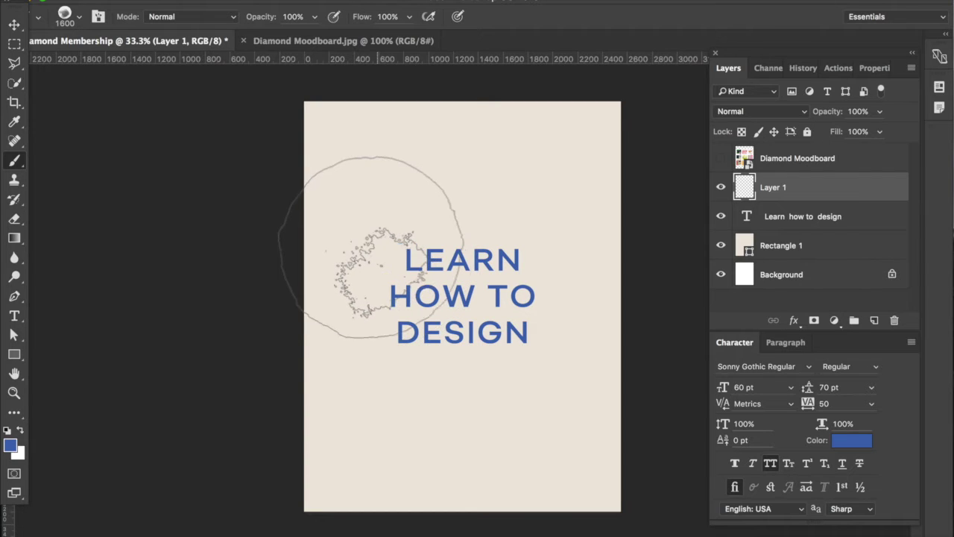
key("bracketright")
key("bracketright")
key("bracketright")
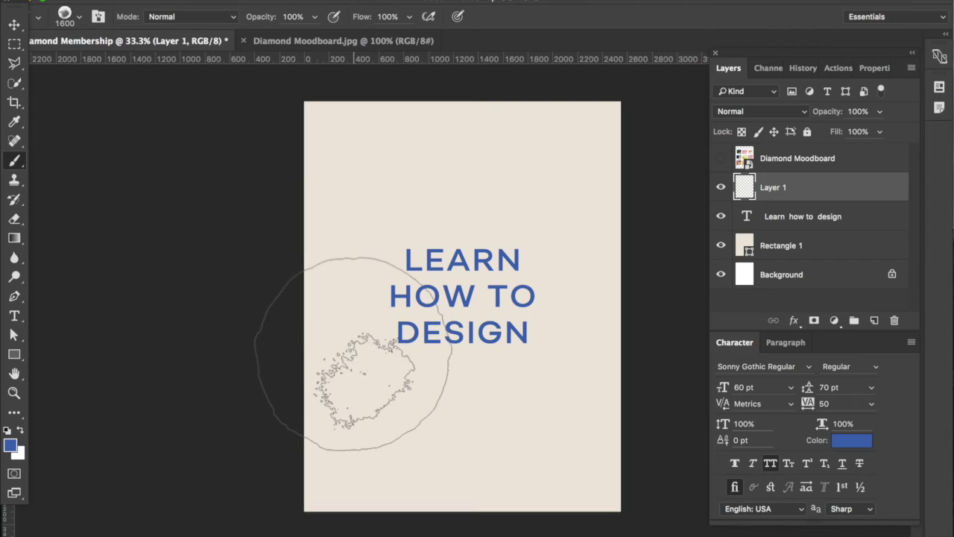
left_click(351, 353)
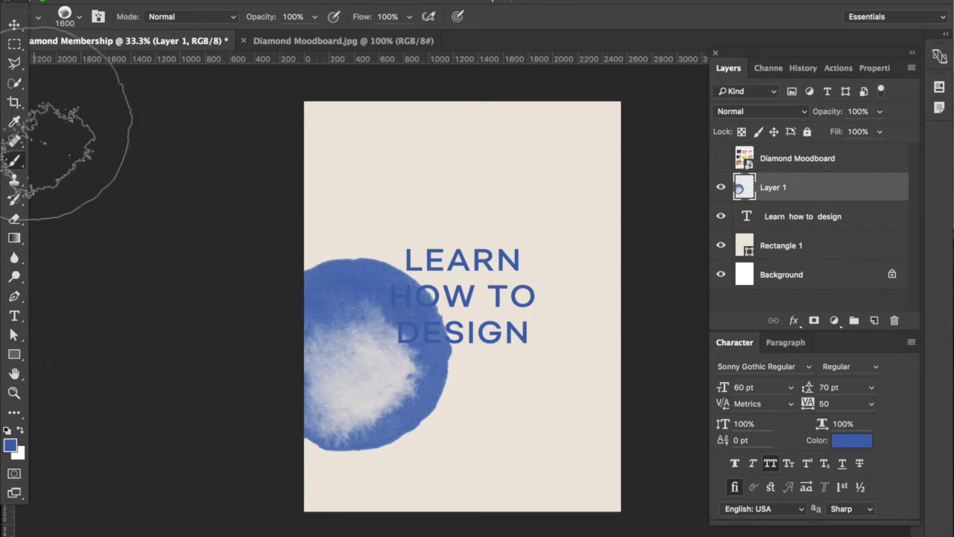
left_click(14, 26)
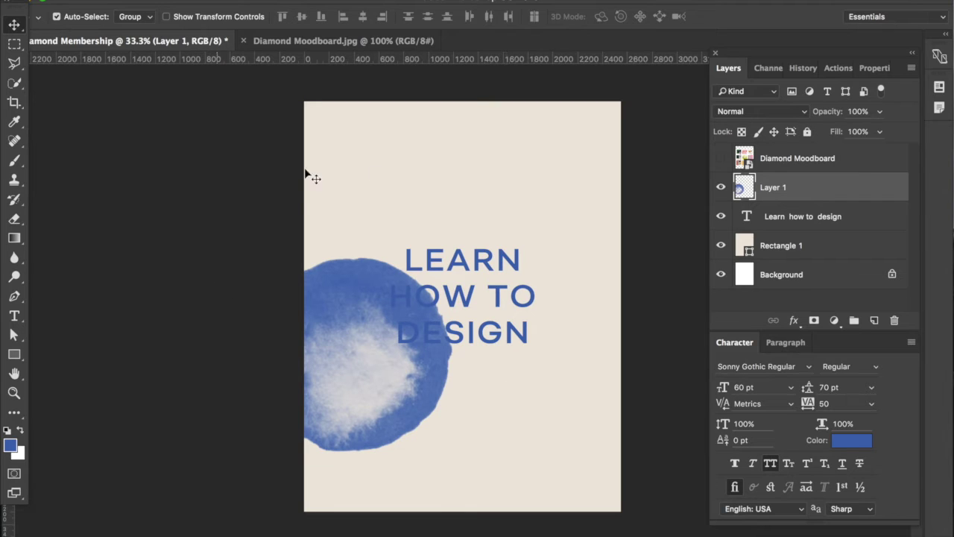
Show the moodboard, sample the lime from its "Nicely" image, copy the hex code d6e51b and hide the moodboard again.
left_click(721, 158)
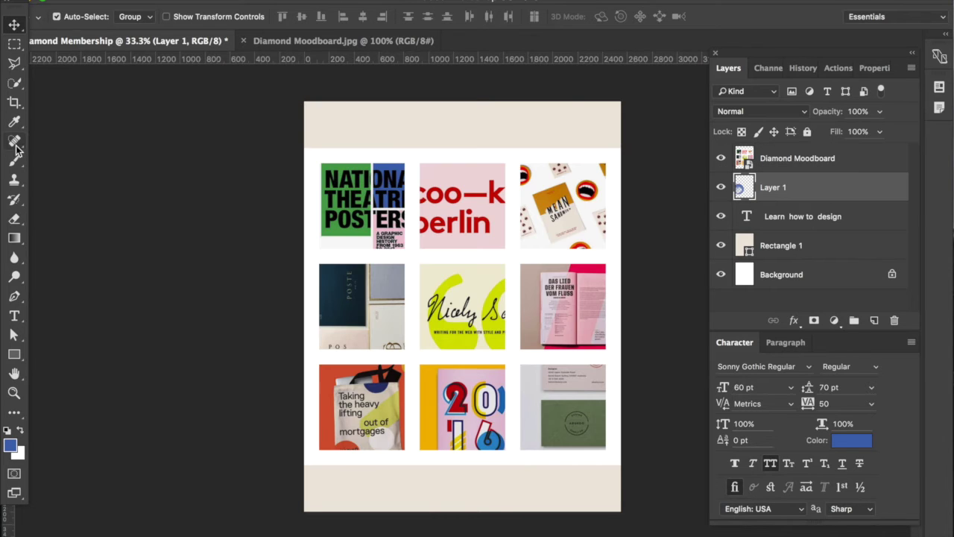
left_click(14, 121)
left_click(455, 279)
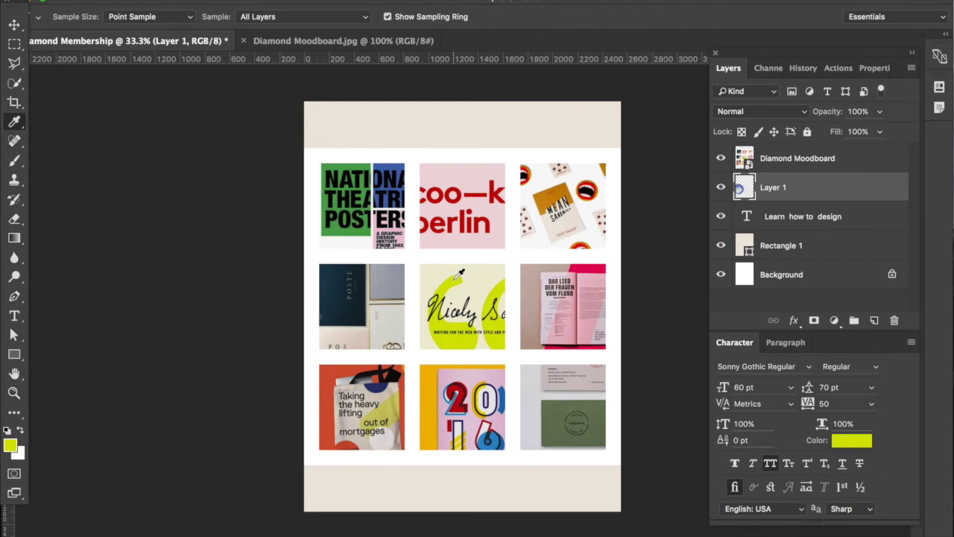
left_click(10, 444)
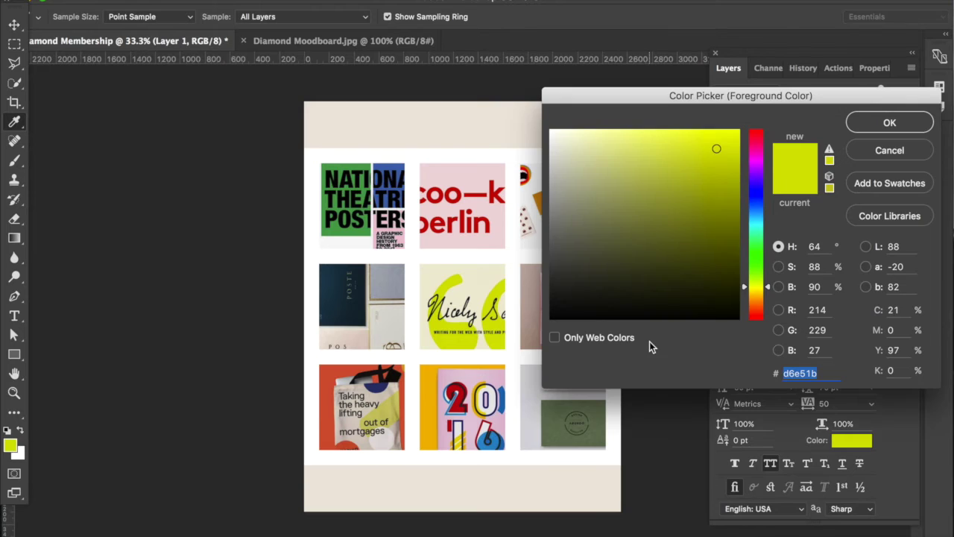
right_click(795, 373)
left_click(719, 424)
left_click(889, 123)
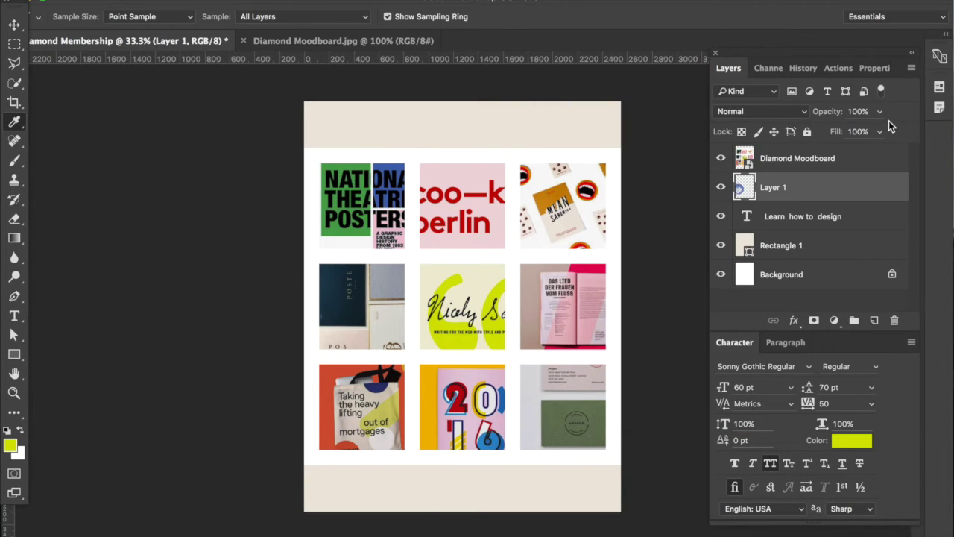
left_click(720, 159)
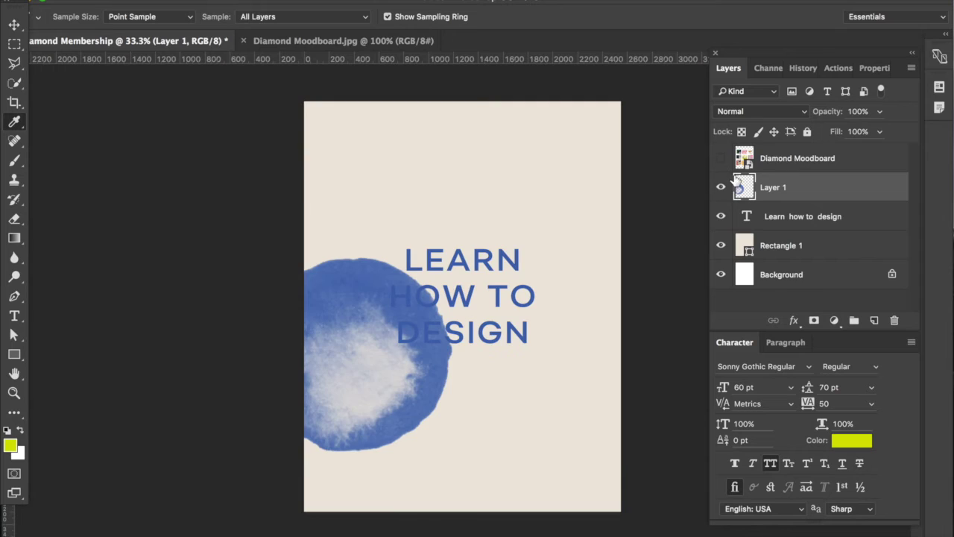
Apply a Color Overlay of #d6e51b in Normal mode at 100% opacity to the watercolor circle layer.
left_click(794, 321)
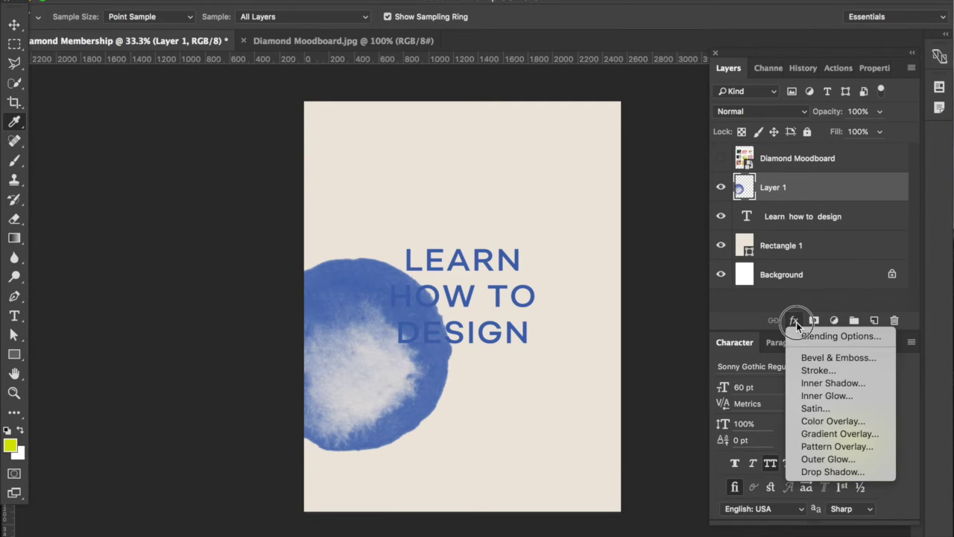
left_click(813, 422)
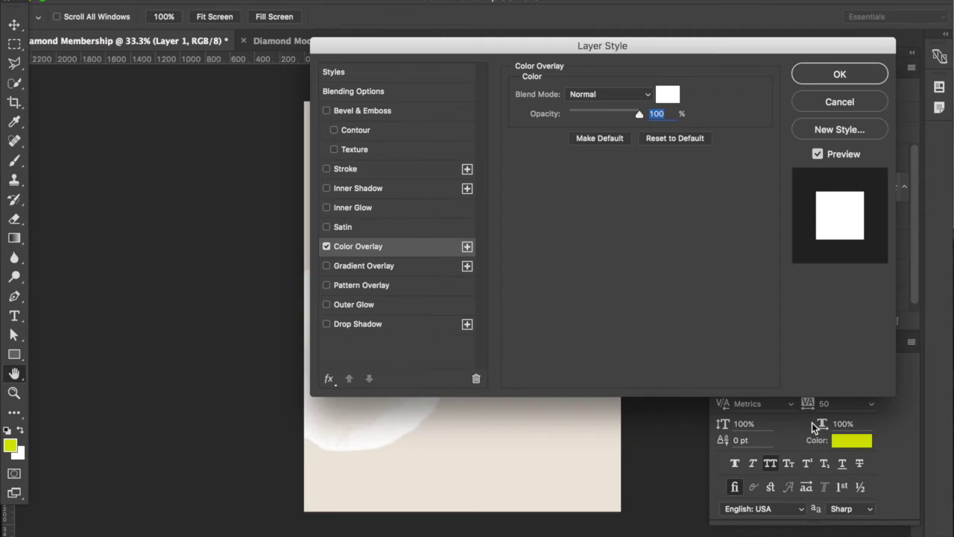
left_click_drag(627, 45, 543, 58)
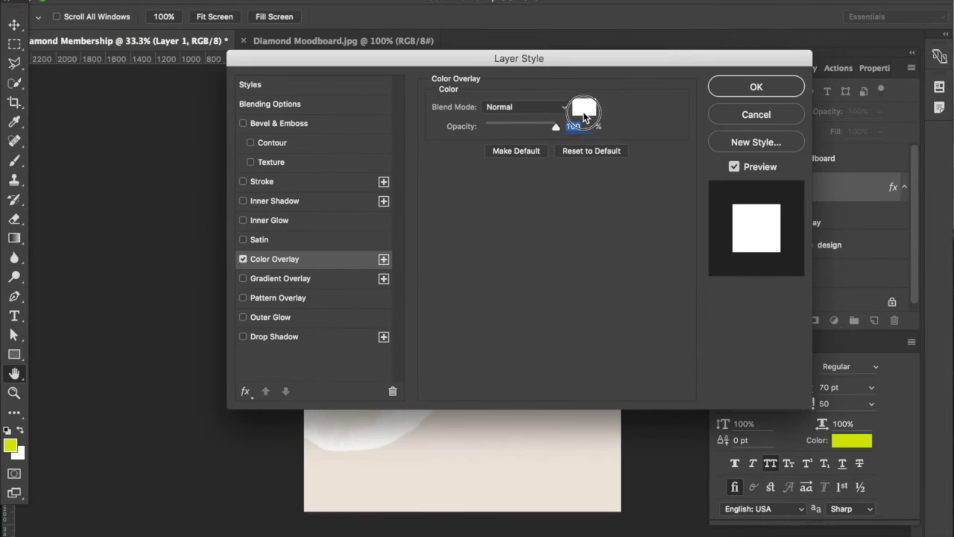
left_click(583, 107)
double_click(813, 371)
key("super+v")
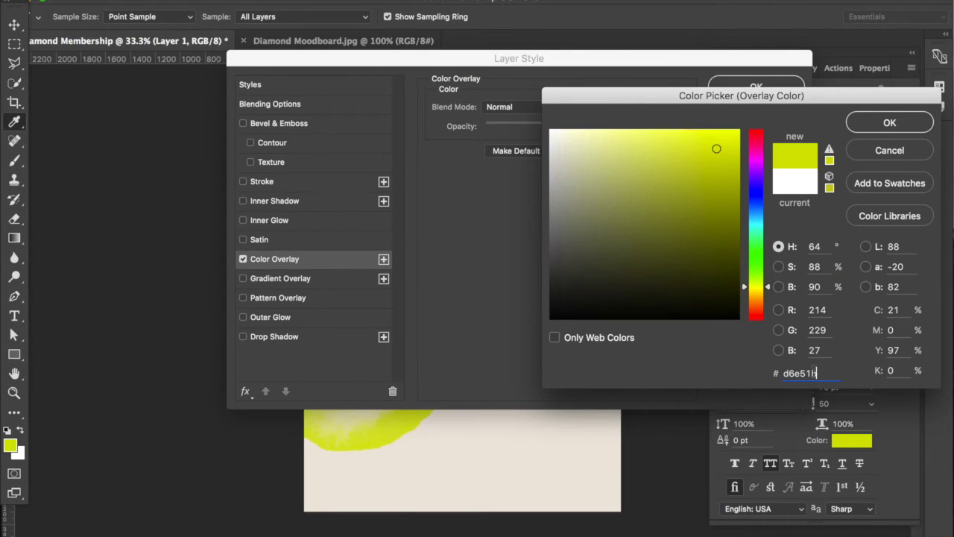
left_click(870, 127)
left_click(759, 90)
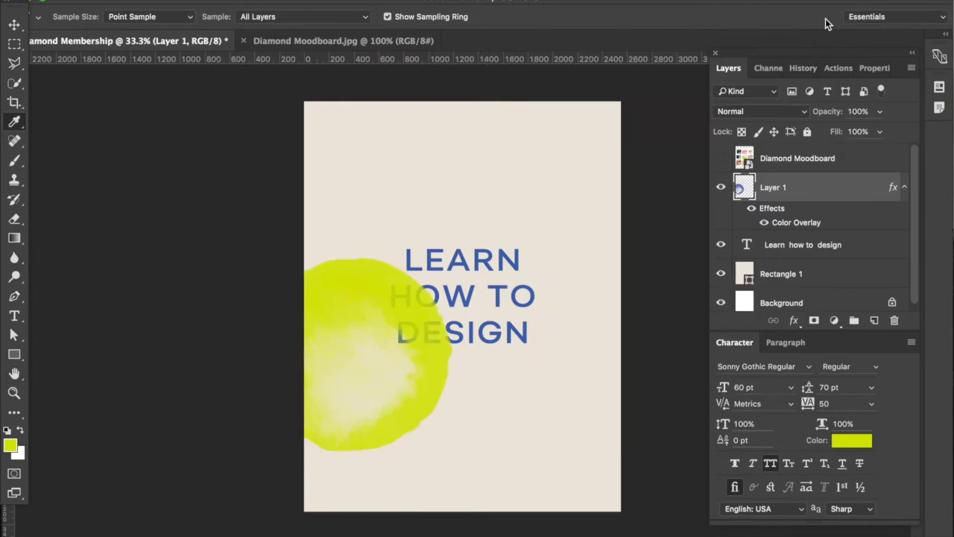
Move the headline text layer directly above the watercolor circle layer, trying it in other stacking positions too.
key("v")
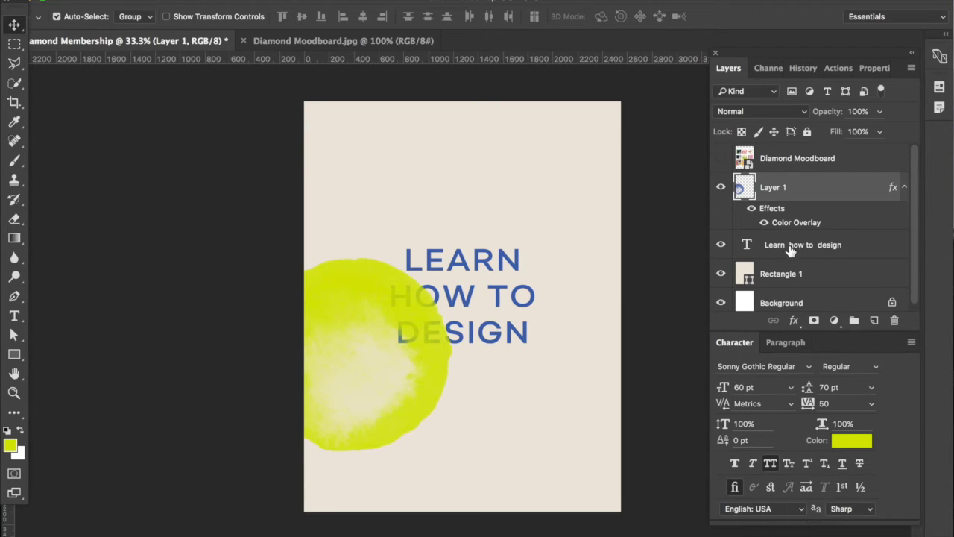
left_click_drag(792, 250, 782, 182)
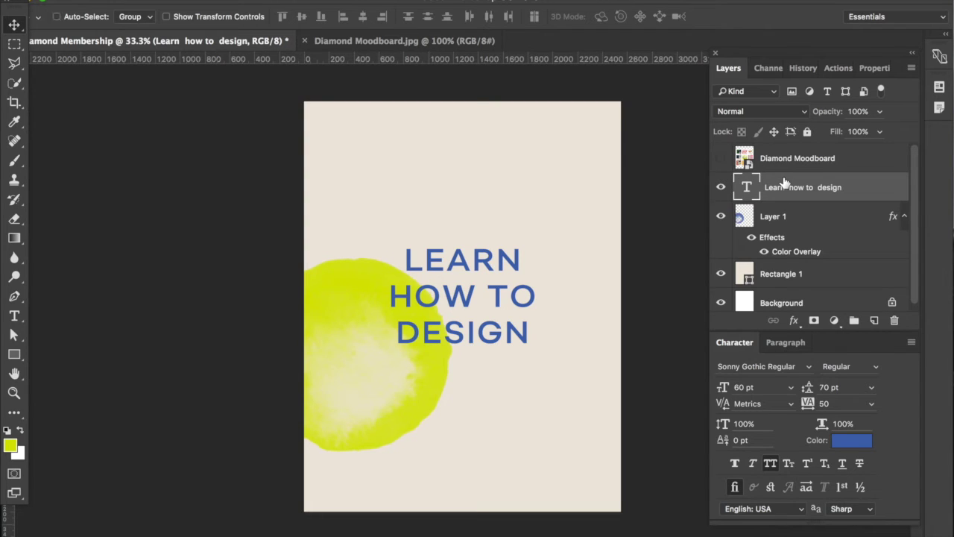
key("super+]")
key("super+[")
key("super+[")
key("super+]")
Add a new layer above the lime circle layer and sample the pale pink from the moodboard's "berlin" image, leaving the moodboard hidden.
left_click(805, 223)
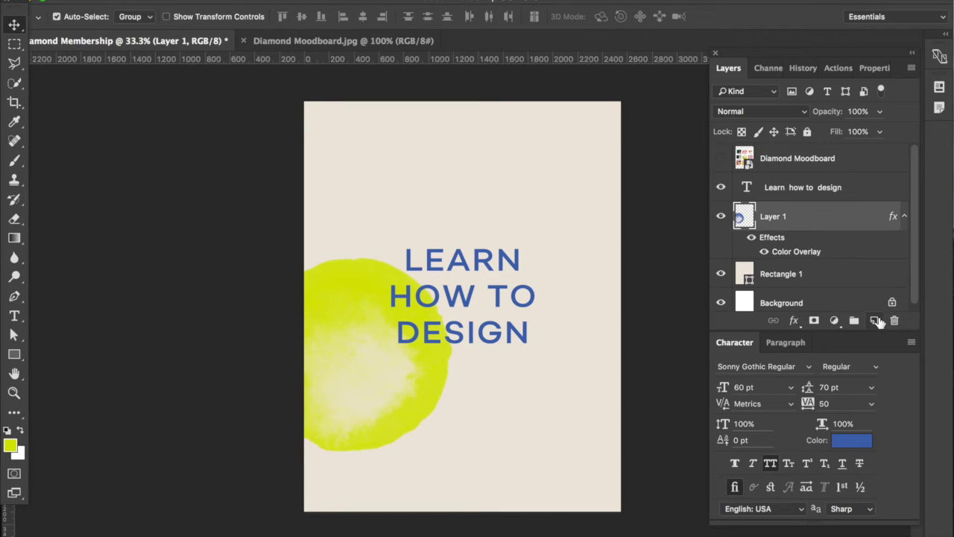
left_click(875, 320)
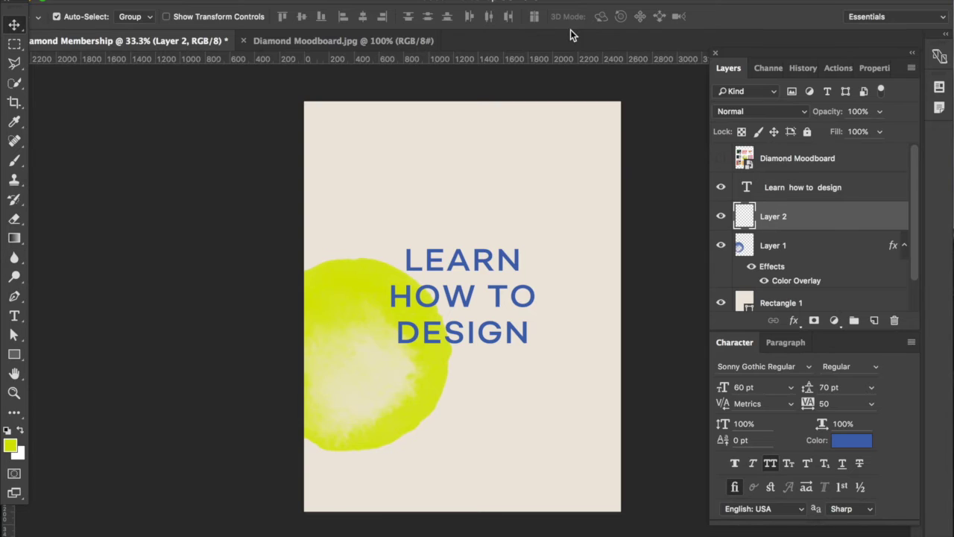
left_click(720, 158)
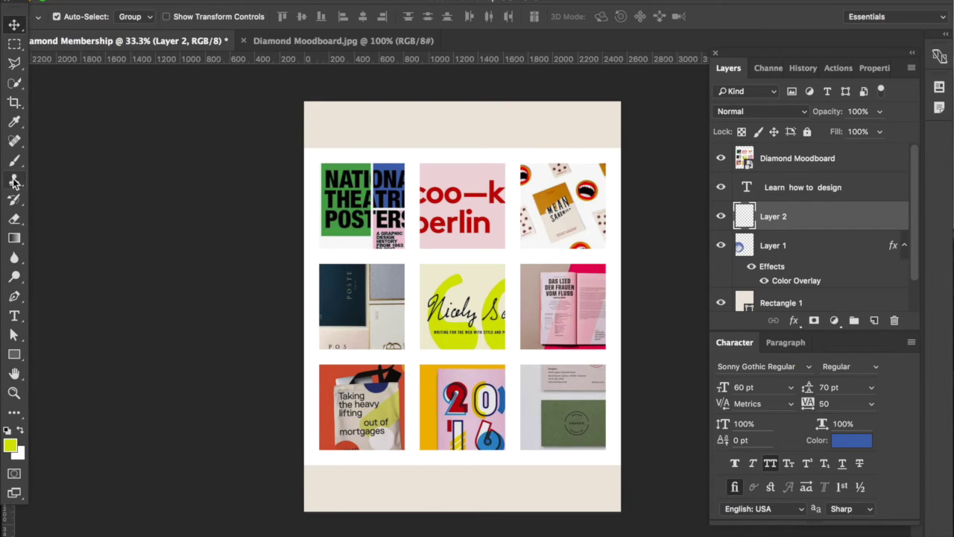
left_click(14, 122)
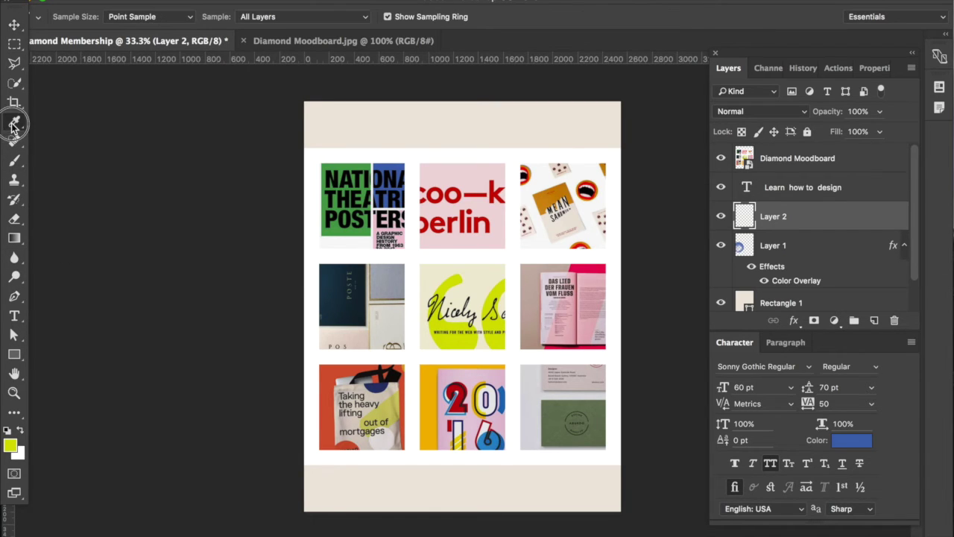
left_click(473, 175)
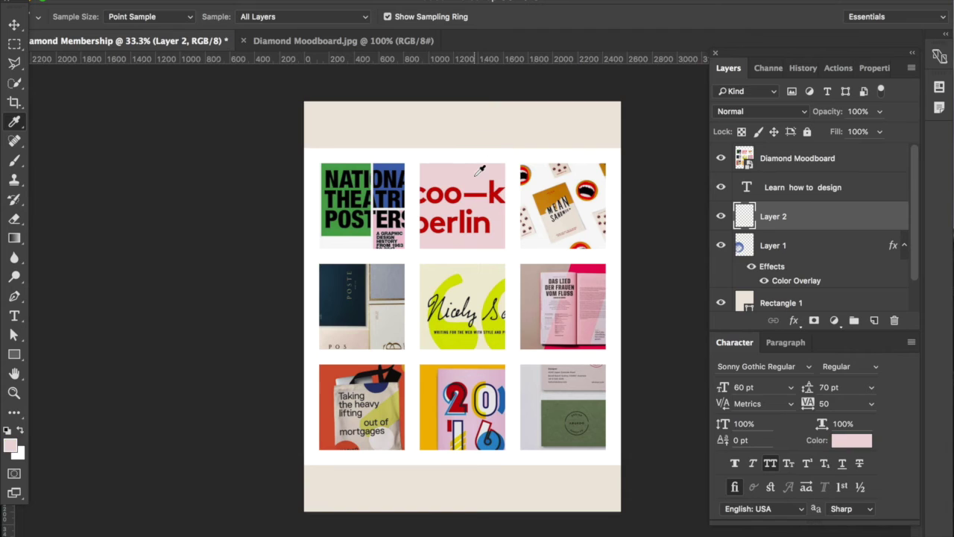
left_click(721, 159)
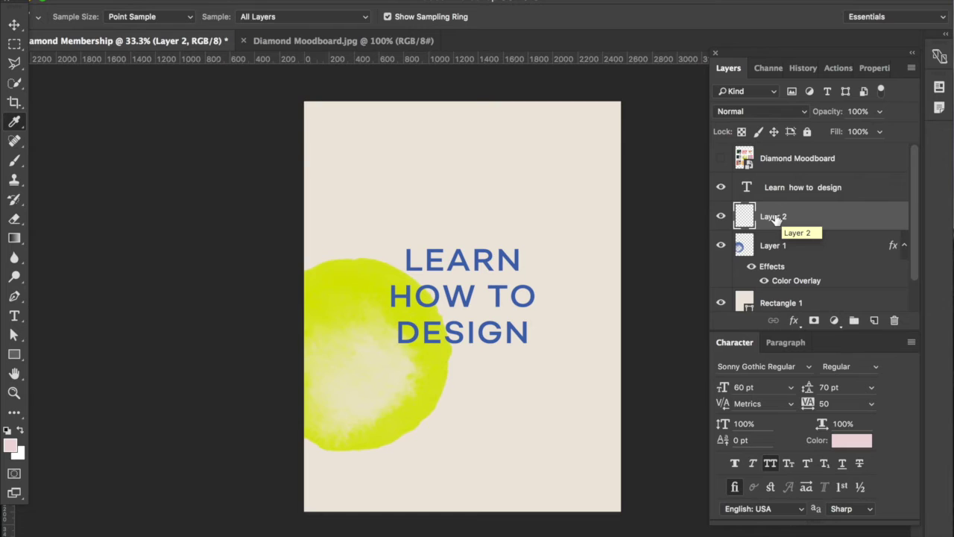
Choose the 295 px oval watercolor brush, enlarge it to 3200 px and stamp one pale pink oval on the page's right half.
left_click(15, 158)
left_click(79, 16)
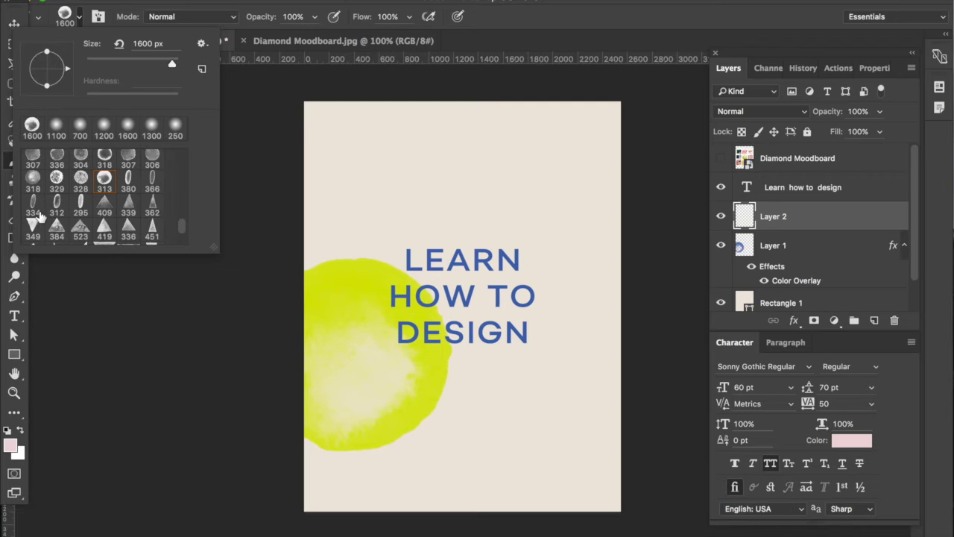
left_click(80, 203)
mouse_move(160, 63)
left_mouse_down()
mouse_move(153, 55)
mouse_move(170, 65)
left_mouse_up()
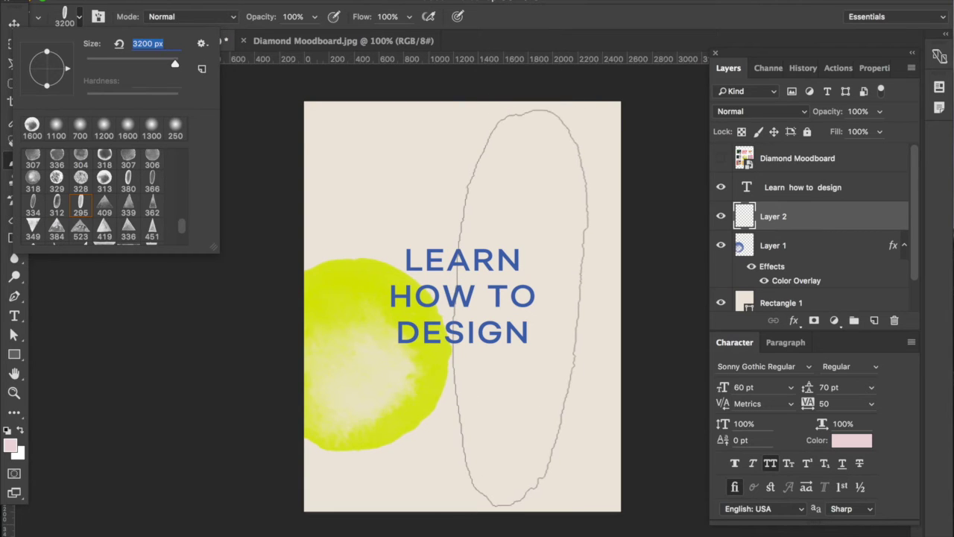
left_click(523, 308)
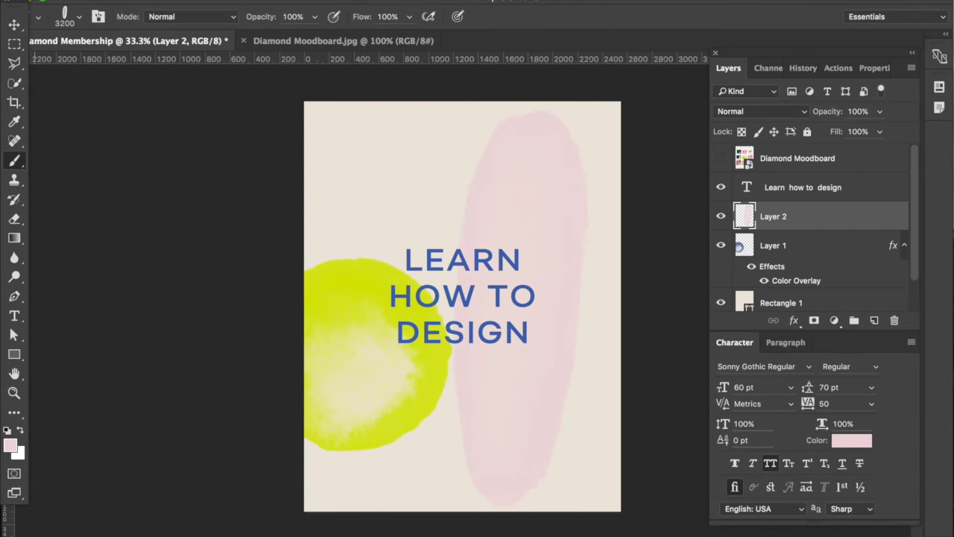
Rotate the pink oval about 47 degrees, enlarge it and place it diagonally from the lime circle past the page's upper-right corner.
left_click(15, 26)
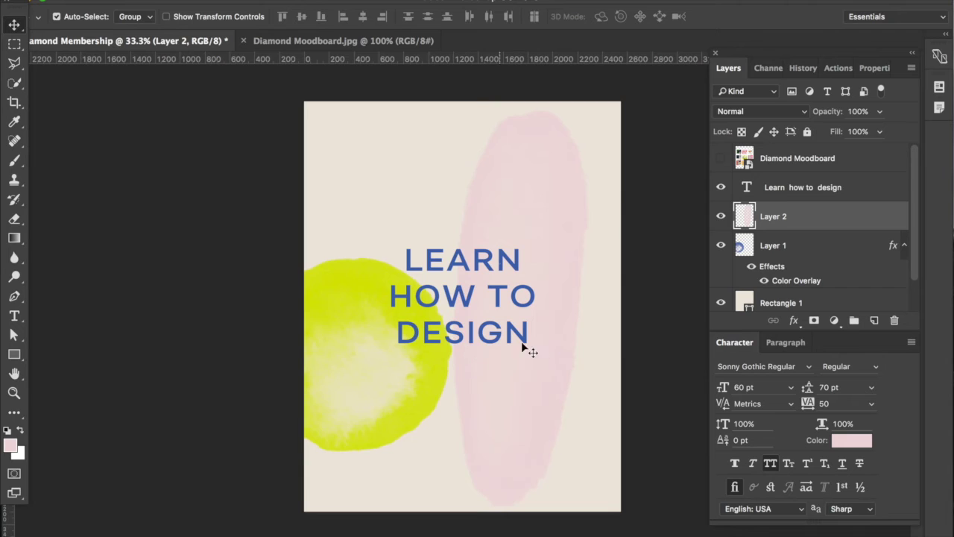
key("ctrl+t")
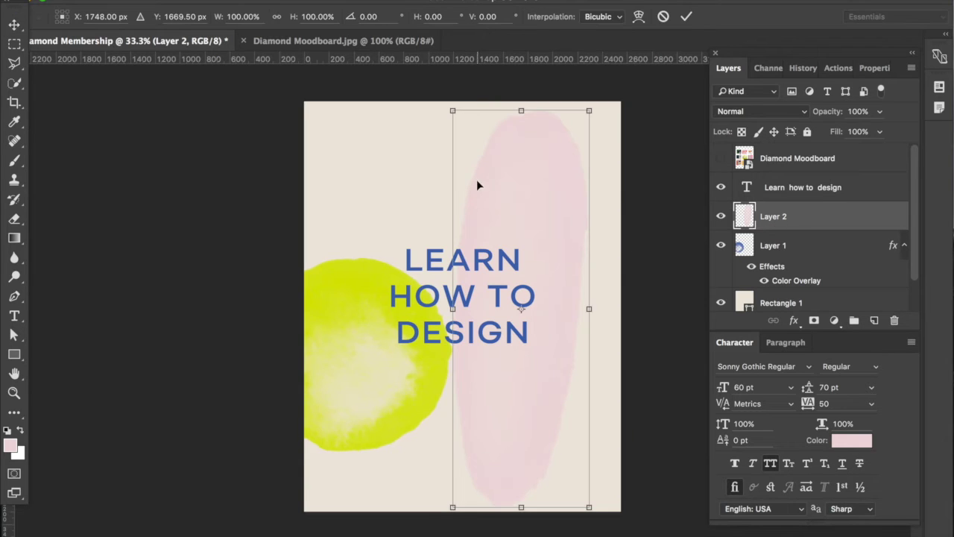
mouse_move(334, 182)
left_mouse_down()
mouse_move(375, 149)
mouse_move(474, 156)
mouse_move(504, 172)
left_mouse_up()
mouse_move(572, 211)
left_mouse_down()
mouse_move(570, 133)
mouse_move(583, 93)
left_mouse_up()
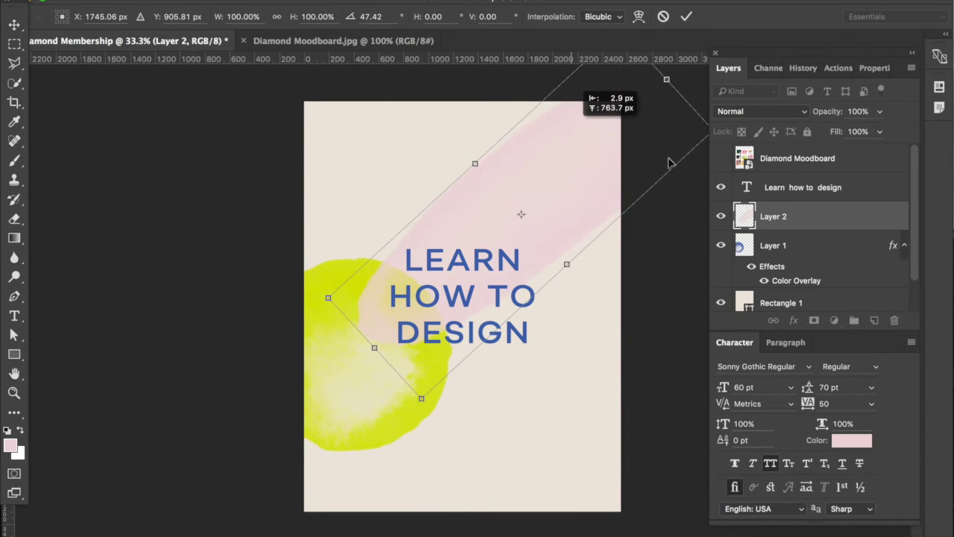
left_click_drag(431, 390, 366, 533)
key("Return")
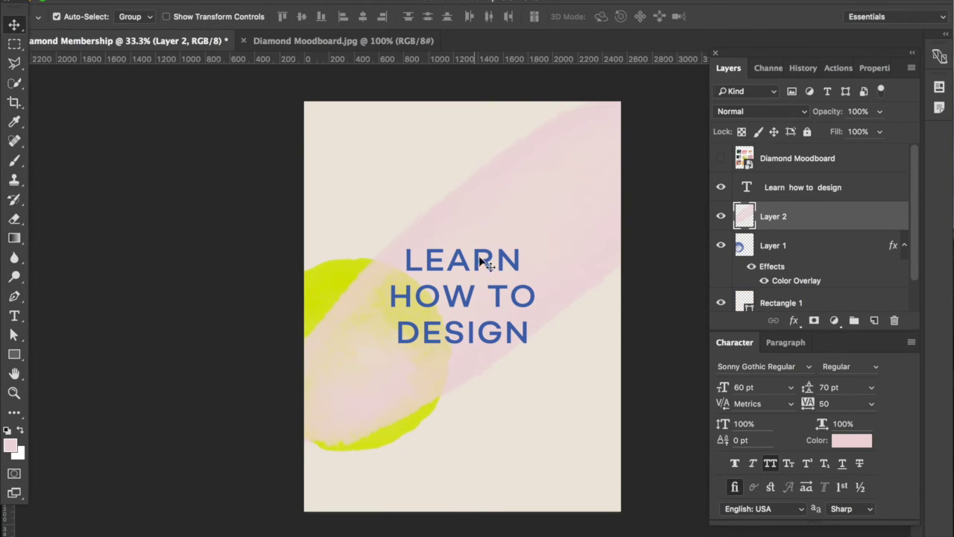
mouse_move(551, 164)
left_mouse_down()
mouse_move(559, 121)
mouse_move(601, 121)
mouse_move(598, 112)
mouse_move(574, 152)
left_mouse_up()
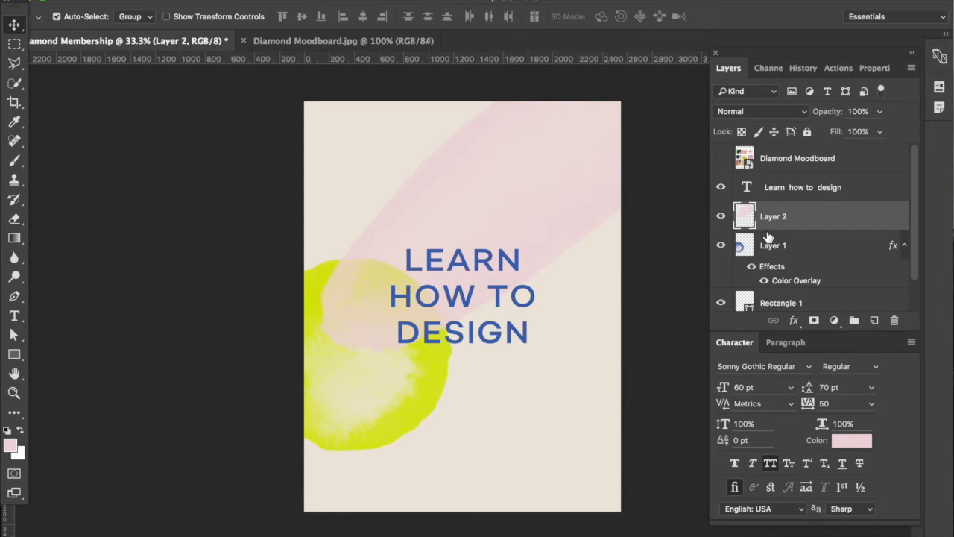
left_click(720, 217)
left_click(720, 216)
left_click(720, 246)
left_click(720, 245)
Add a new layer above the pink oval and sample the orange-red from the moodboard's tote bag image, leaving the moodboard hidden.
left_click(873, 320)
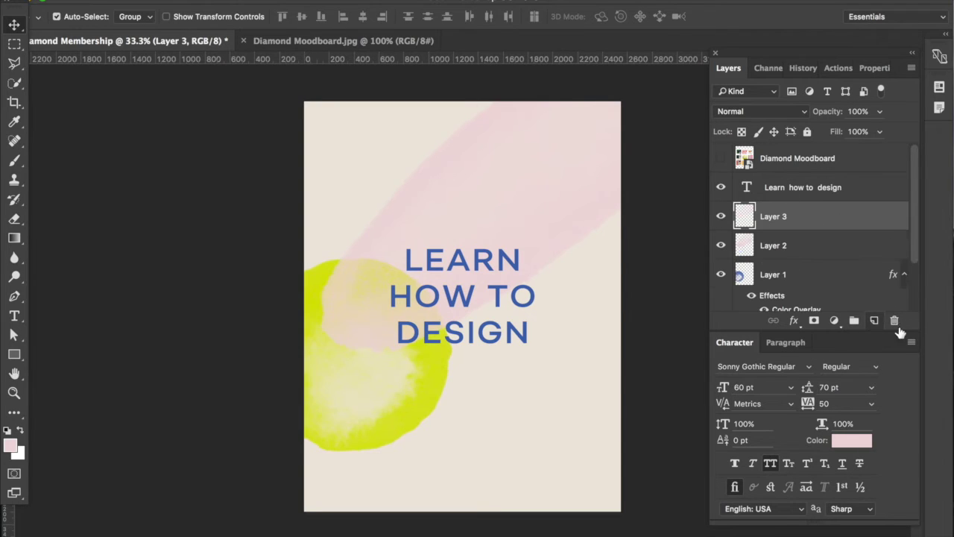
left_click(720, 159)
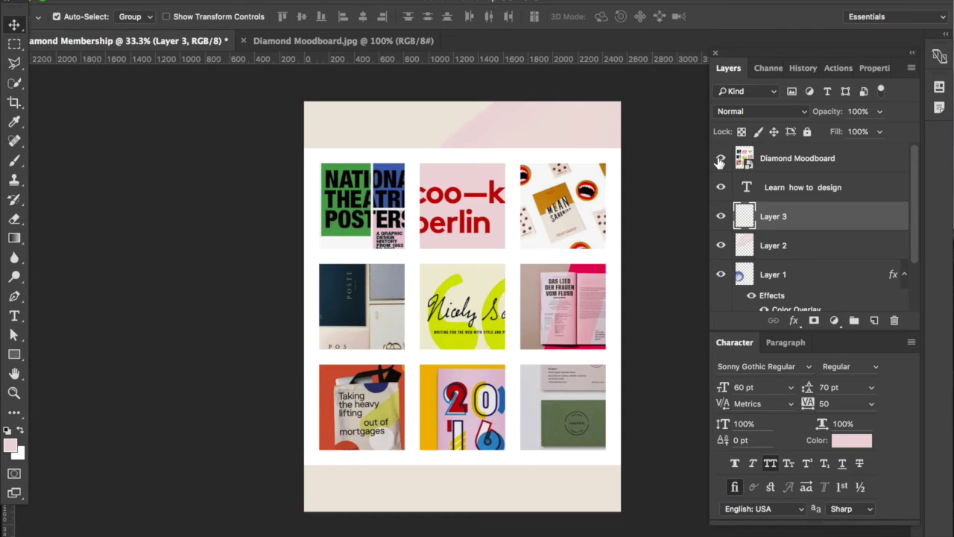
left_click(14, 121)
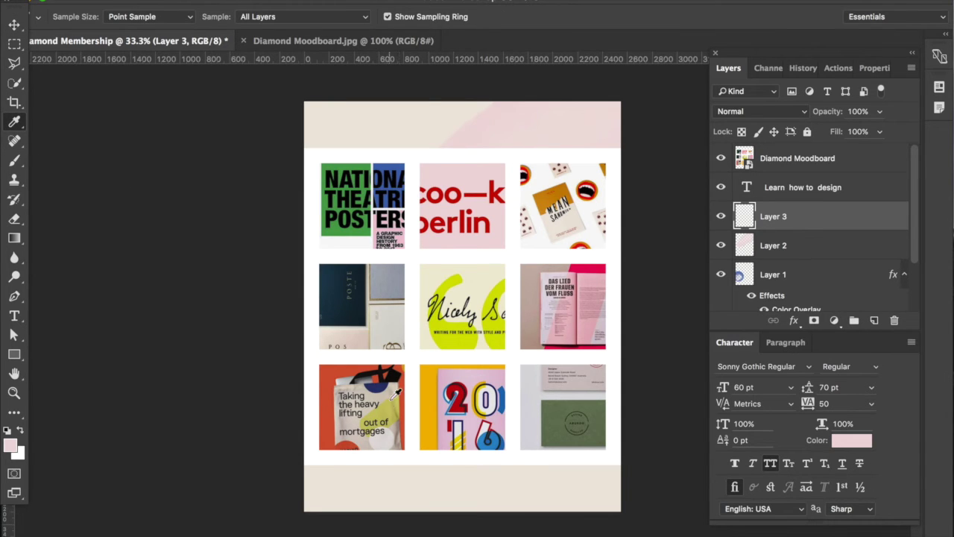
left_click(346, 441)
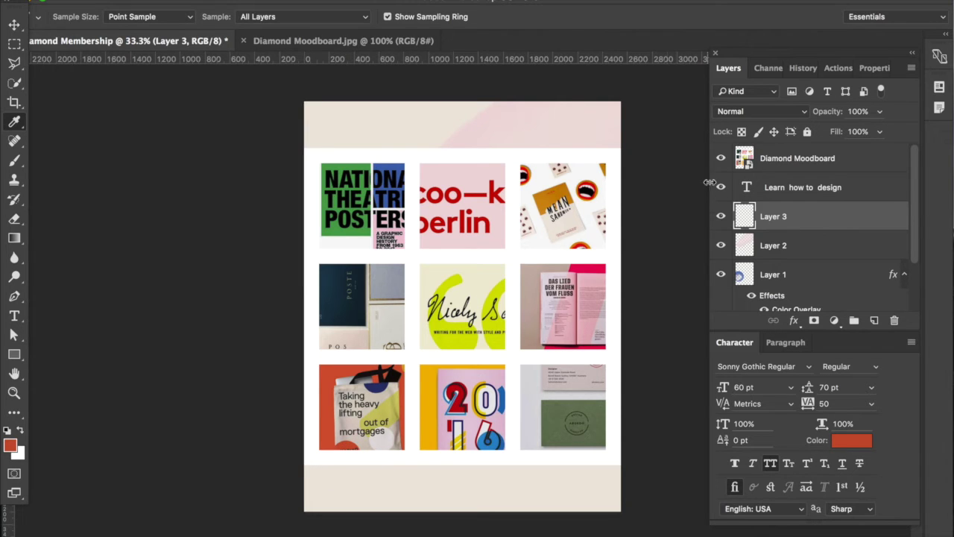
left_click(721, 158)
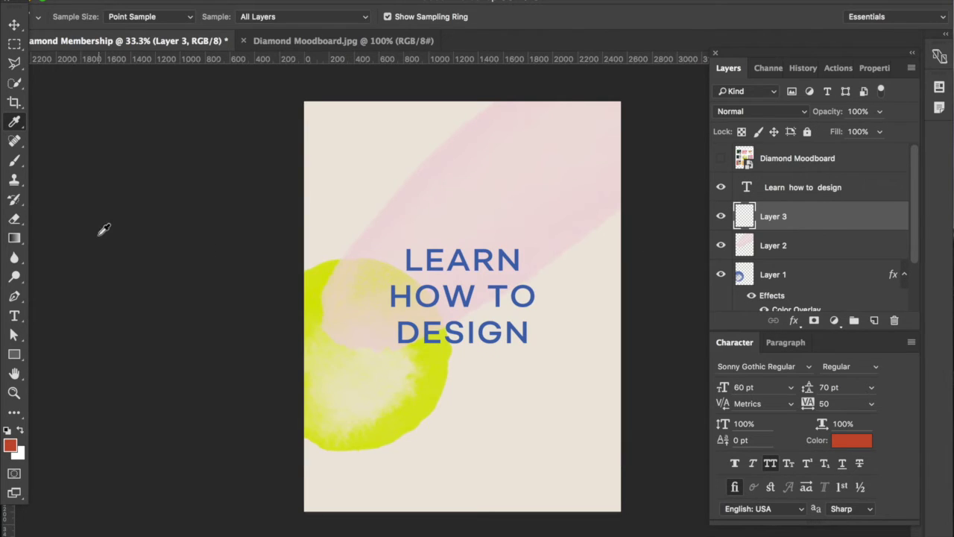
Browse the brush presets for a watercolor shape to use on the new layer above the pink oval.
left_click(16, 160)
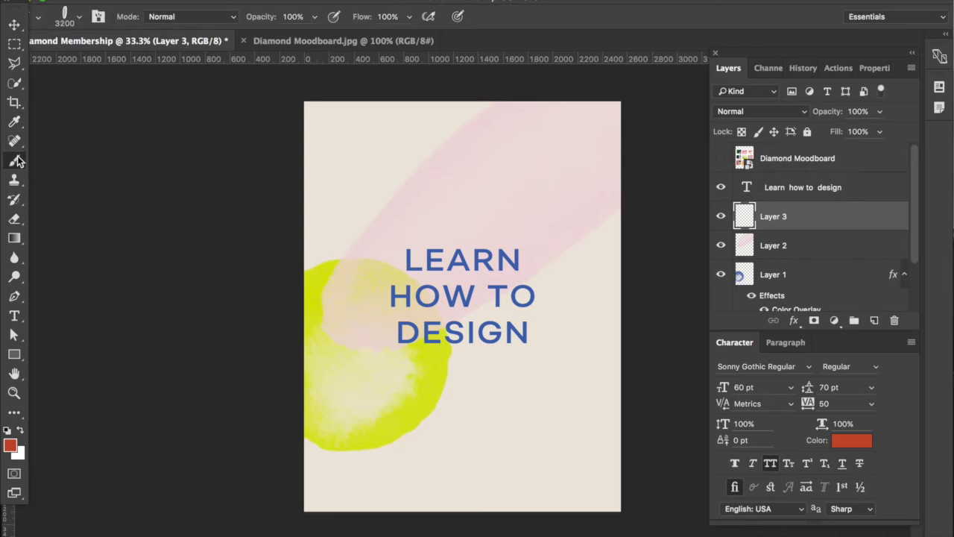
left_click(79, 17)
scroll(157, 222, "up", 5)
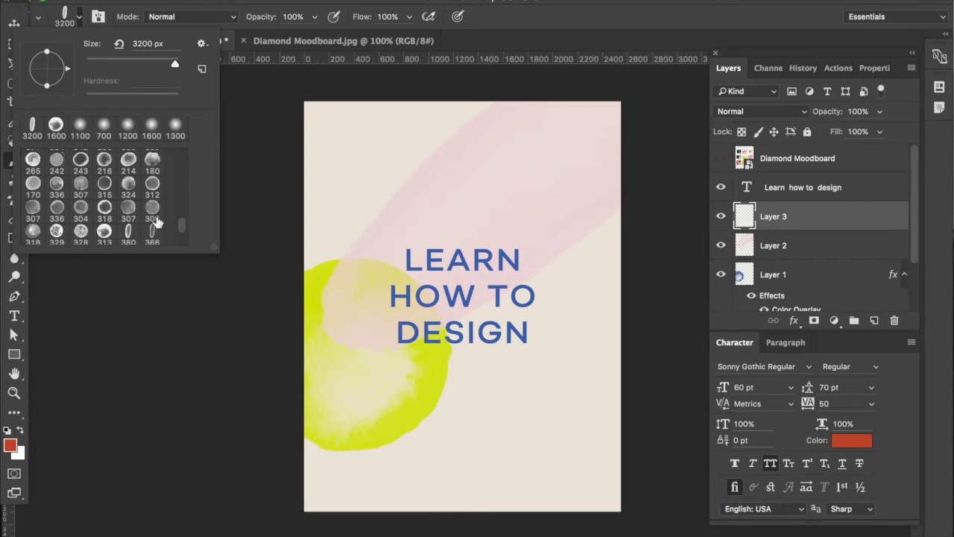
scroll(157, 222, "up", 10)
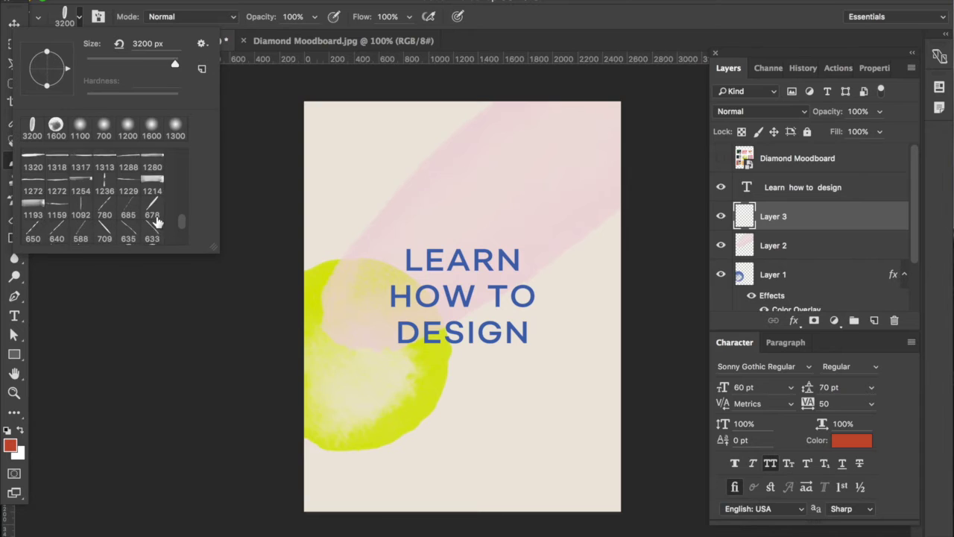
scroll(158, 222, "up", 5)
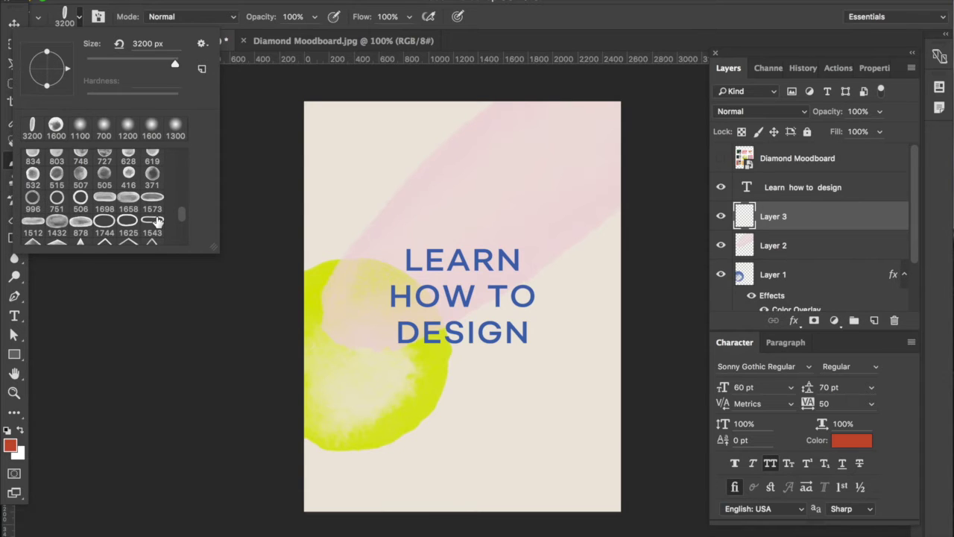
scroll(158, 222, "up", 3)
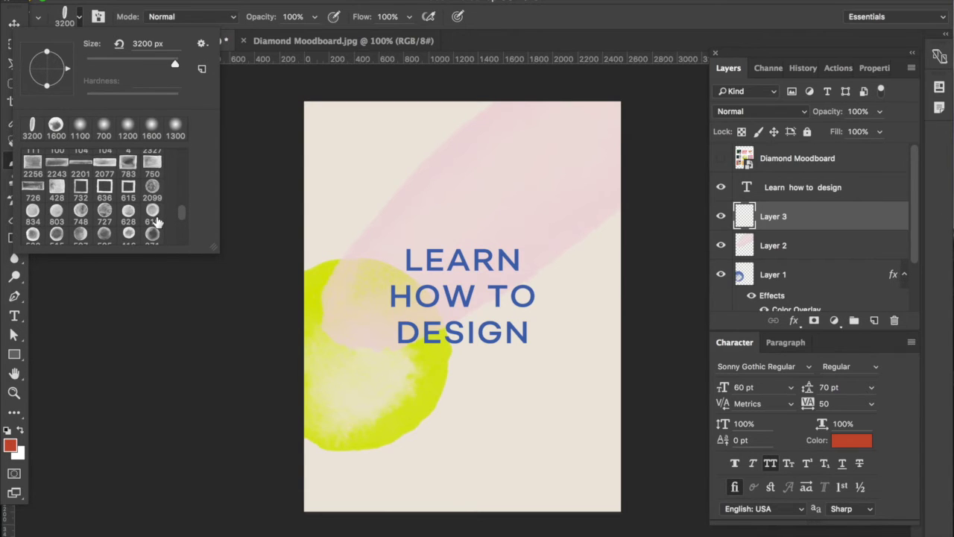
scroll(157, 222, "up", 5)
scroll(129, 211, "up", 3)
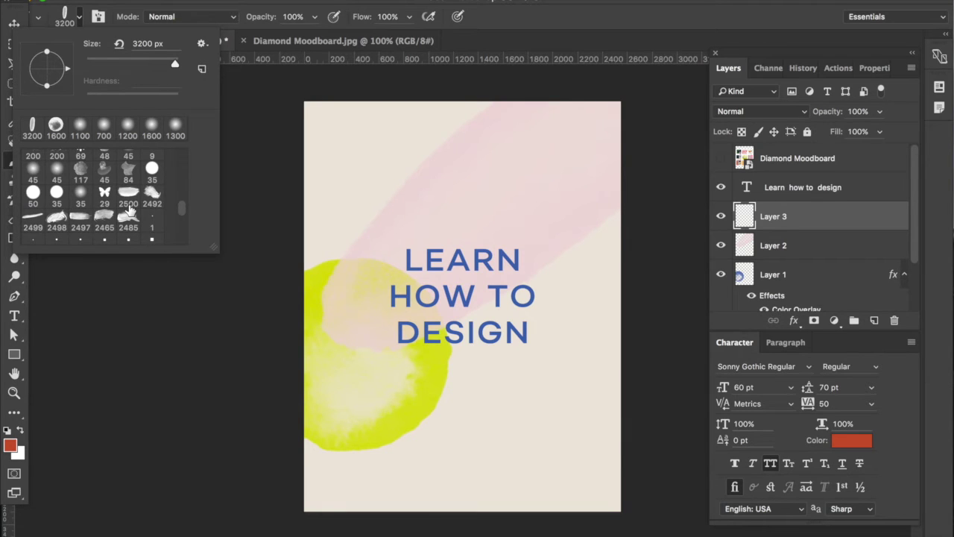
scroll(129, 211, "up", 3)
scroll(129, 210, "down", 3)
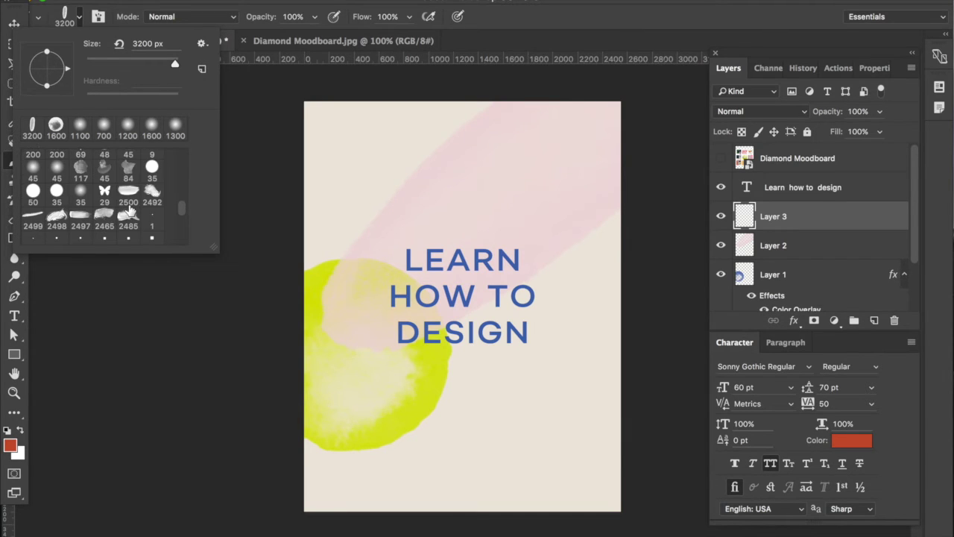
scroll(129, 211, "up", 5)
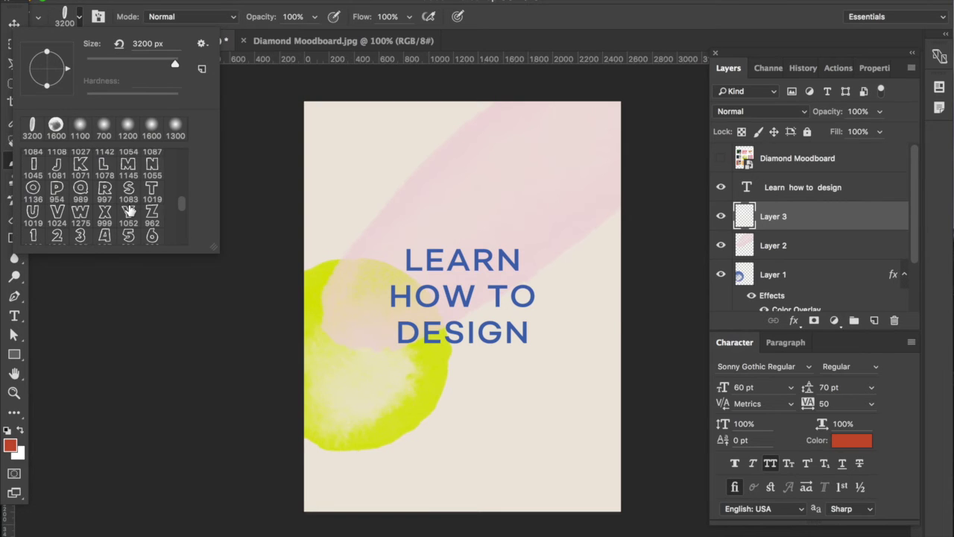
scroll(129, 211, "up", 3)
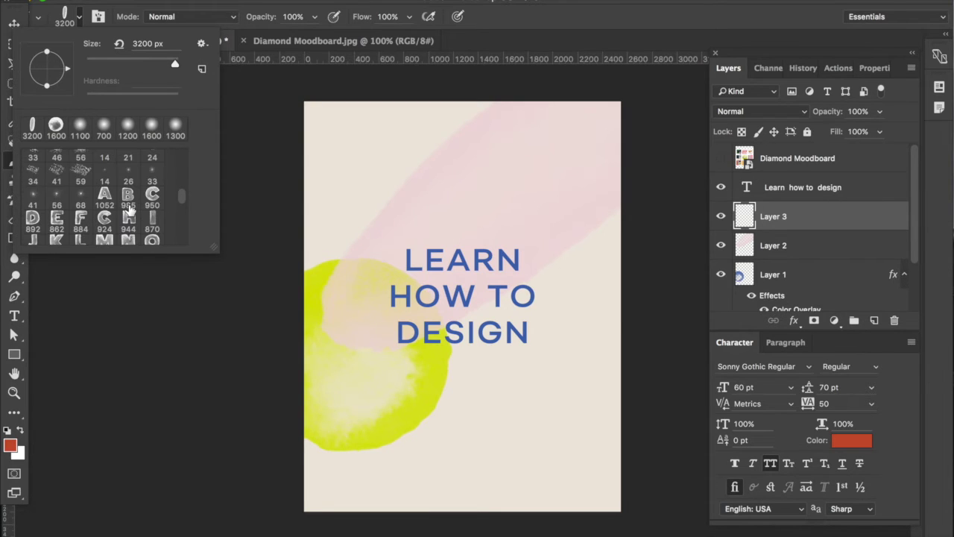
scroll(130, 211, "down", 5)
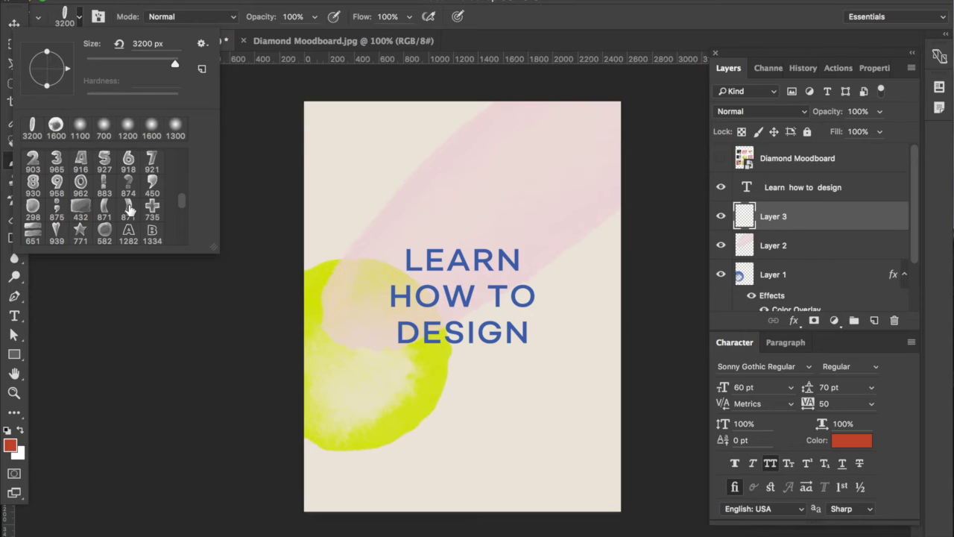
scroll(128, 211, "up", 2)
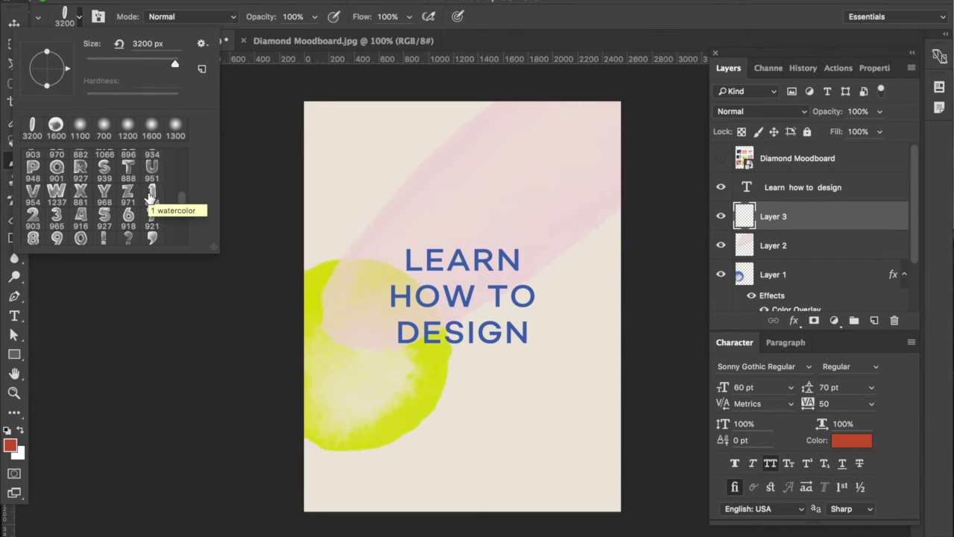
Try an orange-red stamp of the watercolor "4" brush at 1760 px on the page's lower right, and undo it.
left_click(80, 218)
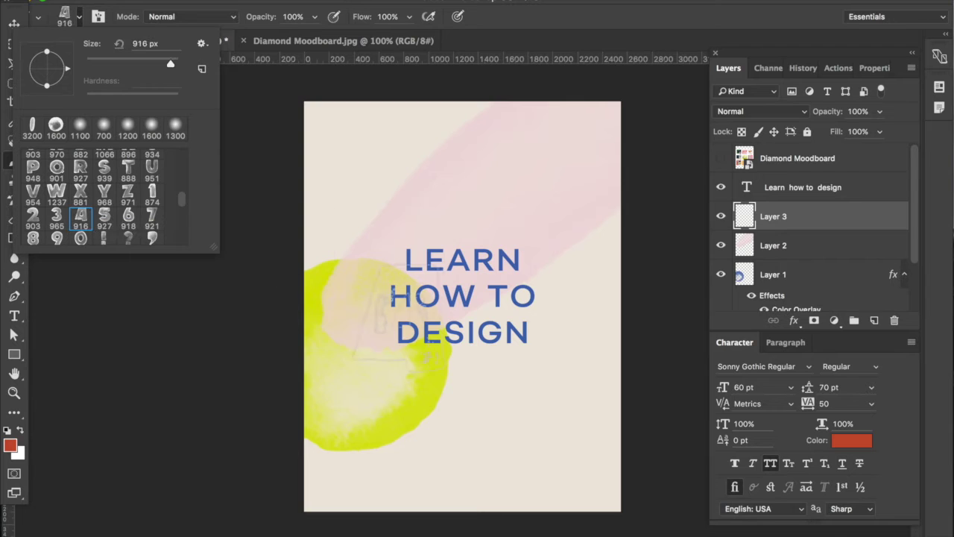
left_click_drag(171, 64, 173, 63)
left_click(509, 387)
left_click(511, 385)
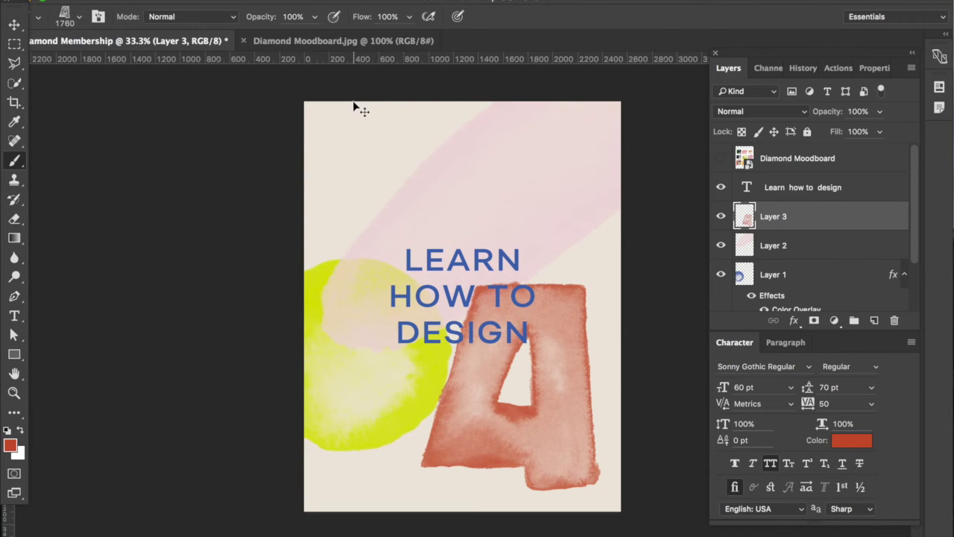
key("ctrl+z")
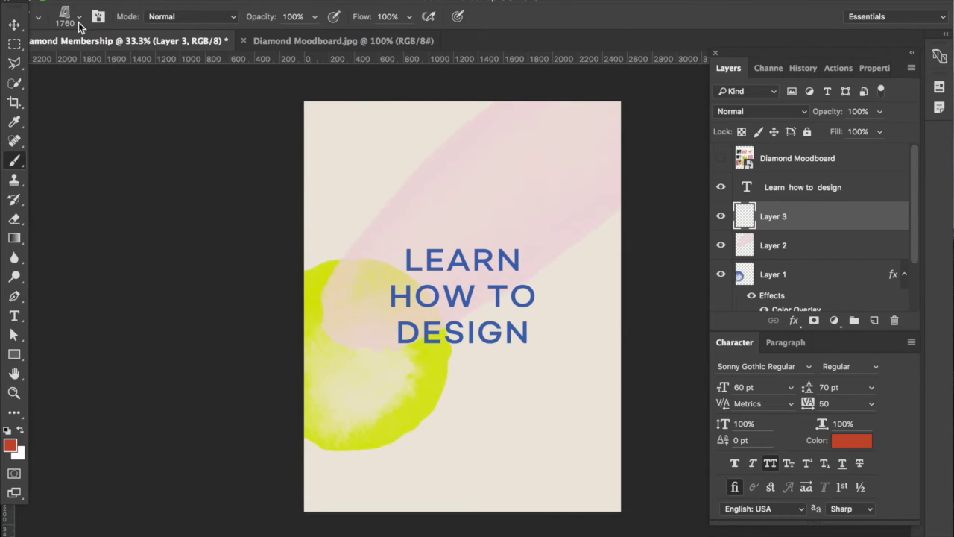
Try the watercolor exclamation mark brush at 2120 px with one orange-red stamp right of the headline, and undo it.
left_click(79, 18)
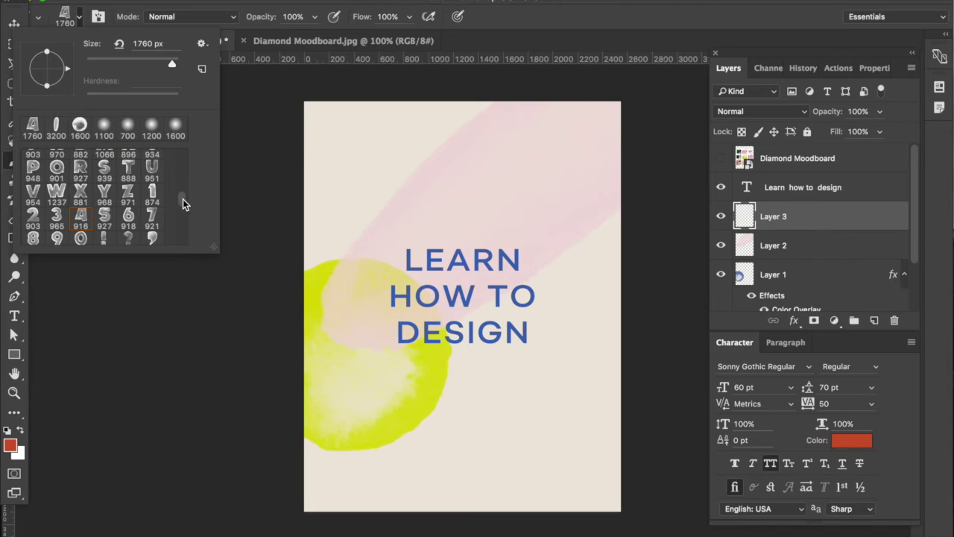
left_click(105, 238)
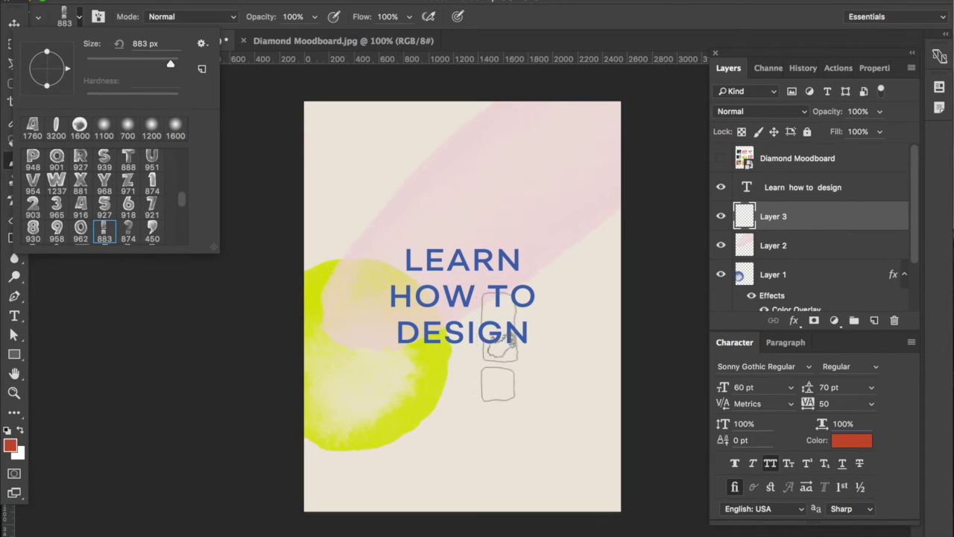
left_click(173, 61)
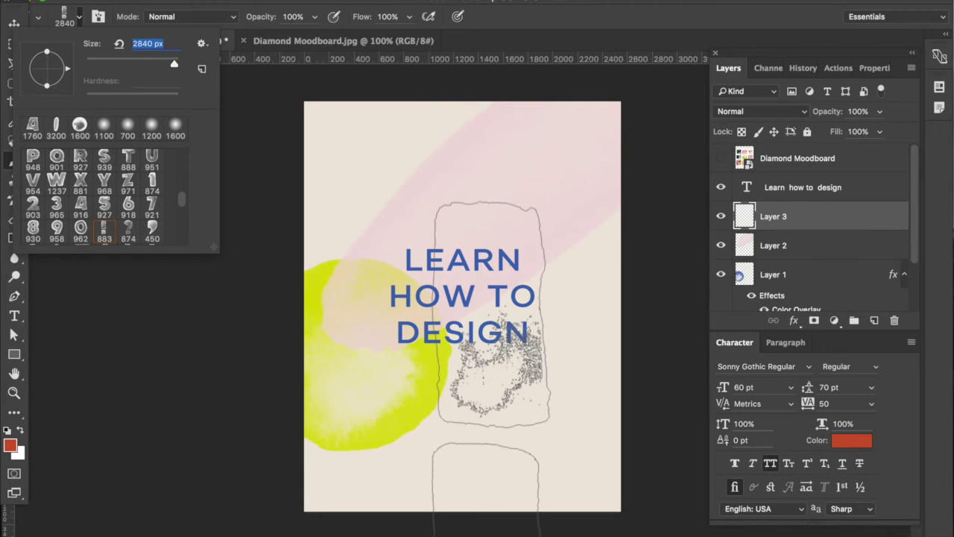
left_click(168, 63)
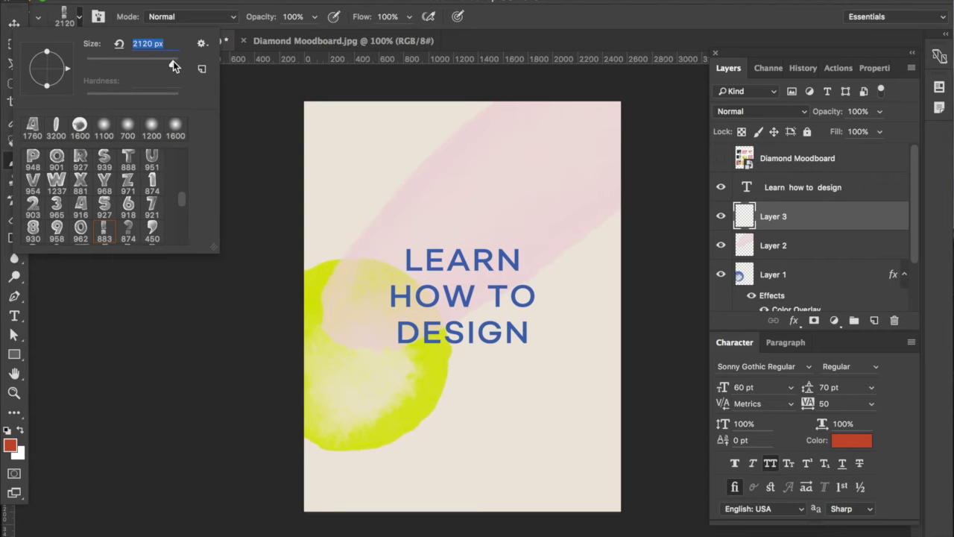
left_click(549, 345)
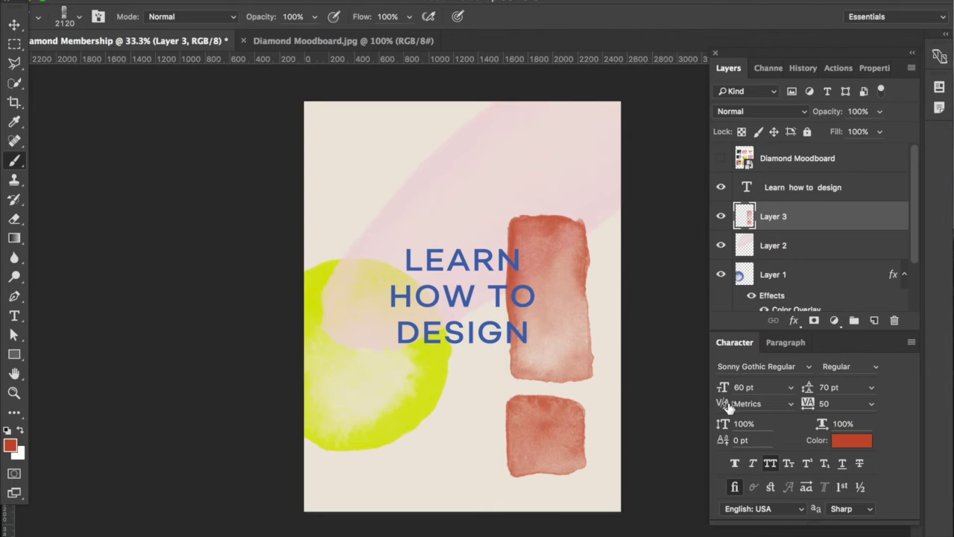
key("ctrl+z")
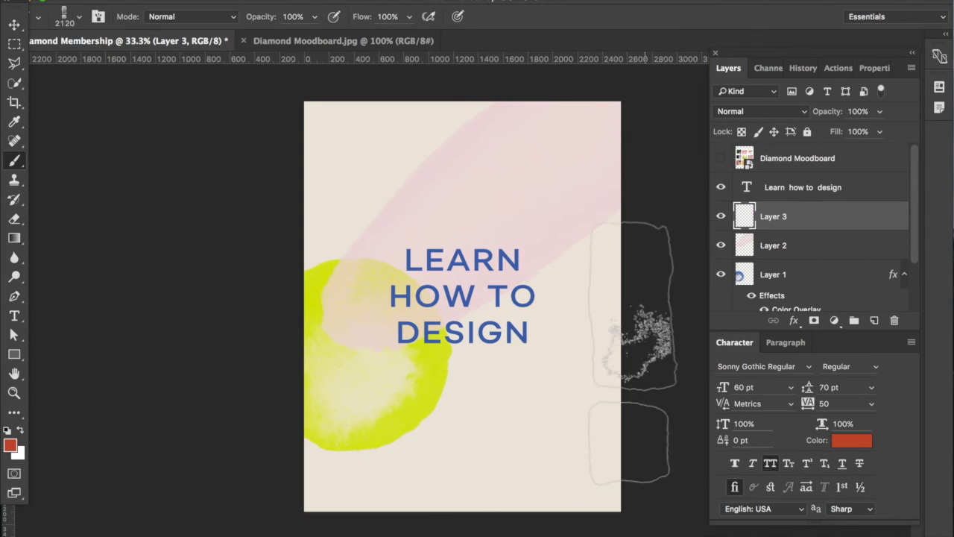
Try the 51 px diamond-shaped watercolor brush at 1760 px in the page's lower-right corner, and undo the stamp.
left_click(78, 20)
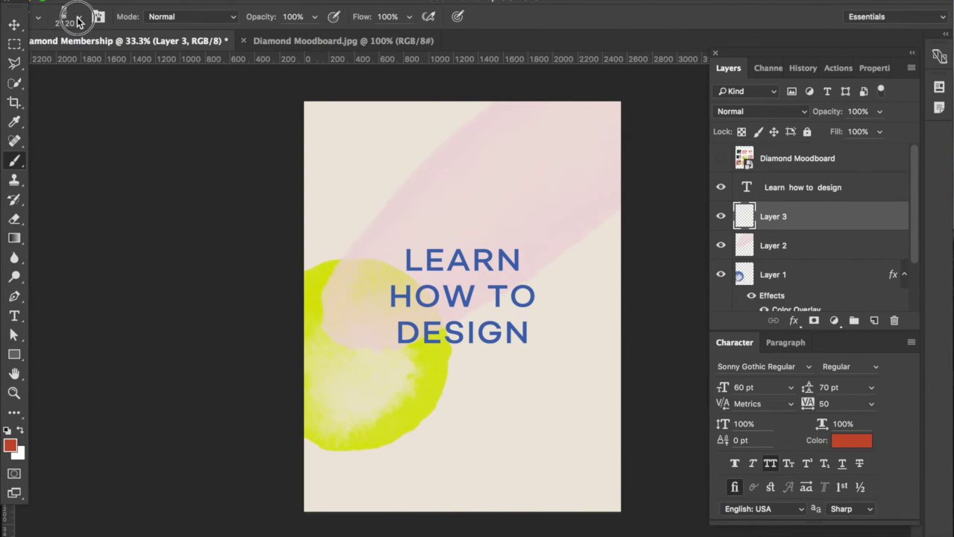
mouse_move(180, 198)
left_mouse_down()
mouse_move(175, 153)
mouse_move(178, 169)
left_mouse_up()
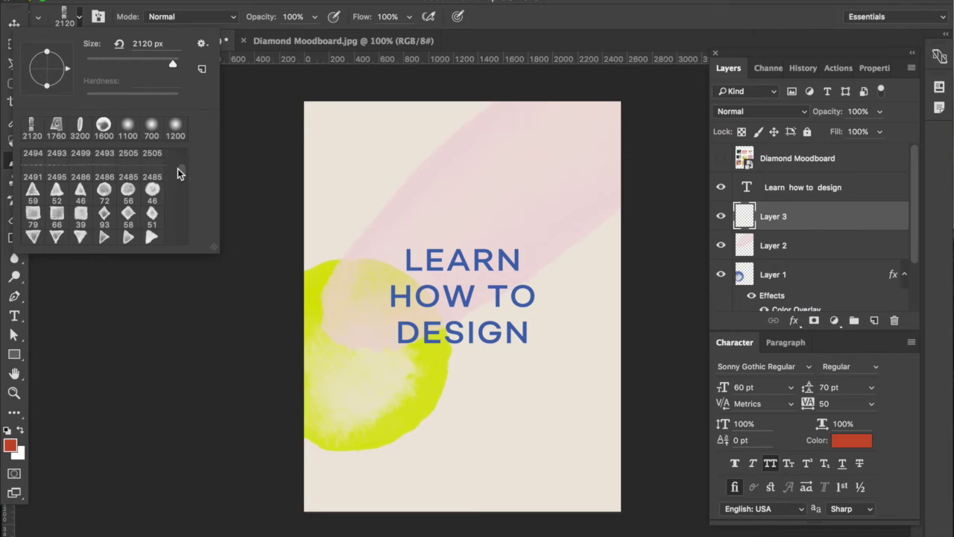
left_click(151, 217)
left_click_drag(157, 64, 165, 63)
left_click_drag(171, 64, 176, 63)
type("[[[")
left_click(571, 456)
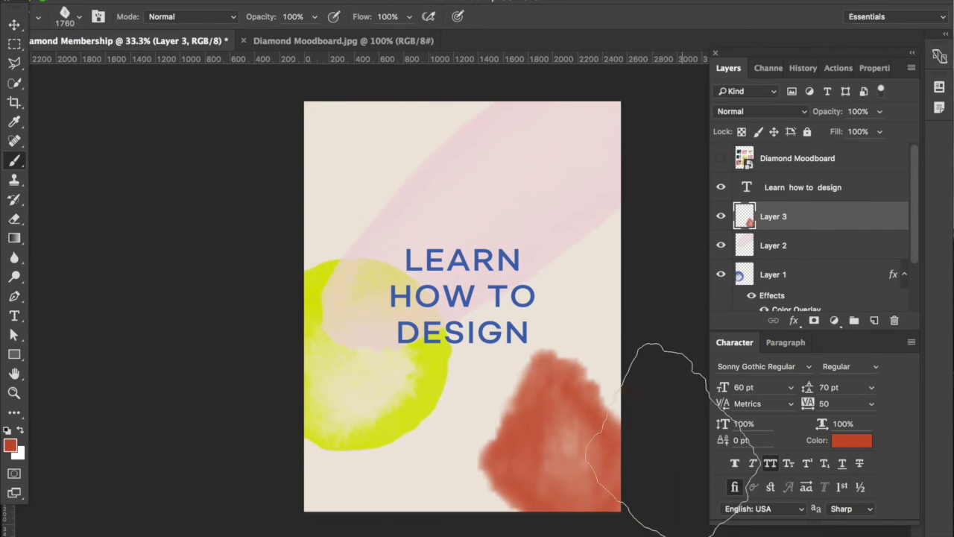
key("ctrl+z")
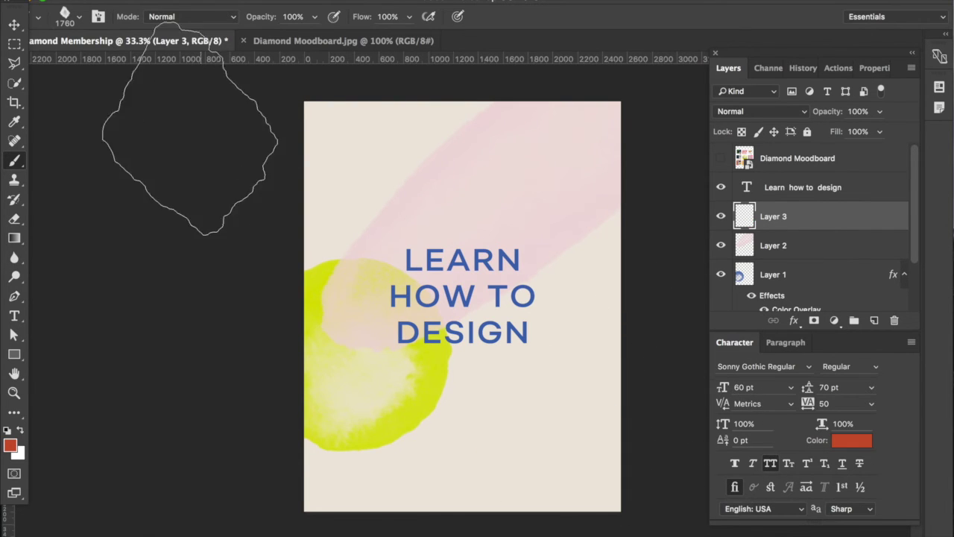
Choose the 393 px square watercolor brush, enlarge it to 2120 px and stamp one orange-red square in the page's lower-right corner.
left_click(80, 16)
left_click_drag(181, 169, 183, 232)
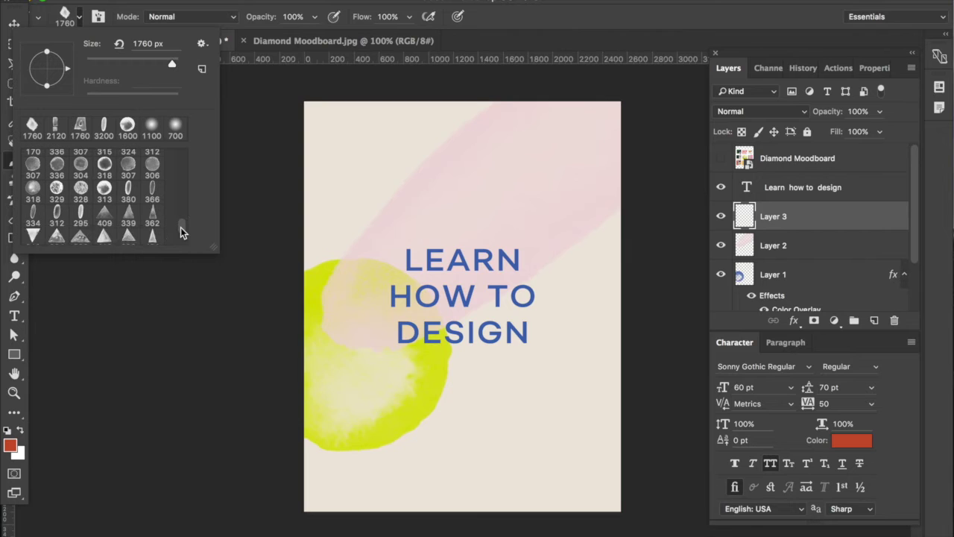
left_click_drag(186, 222, 182, 228)
left_click(80, 217)
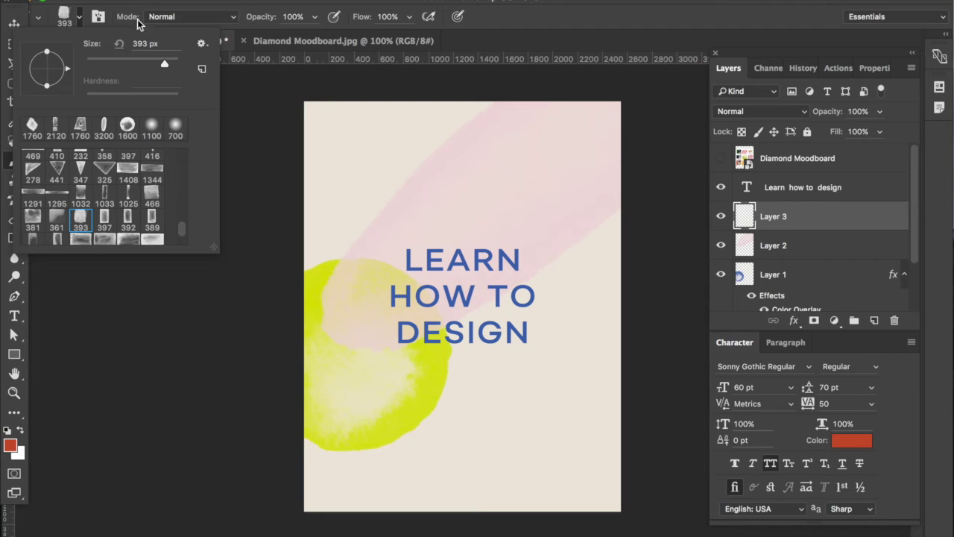
left_click_drag(167, 66, 172, 66)
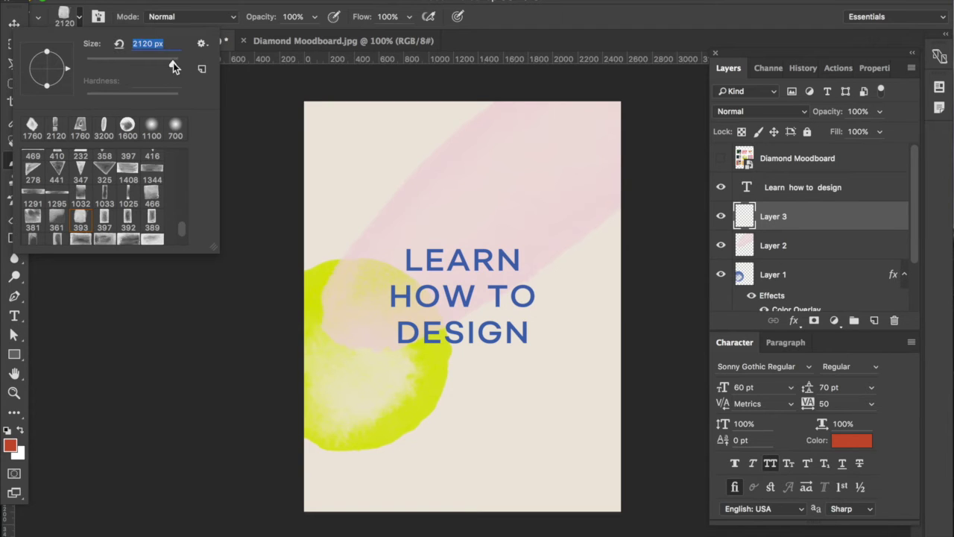
left_click(567, 501)
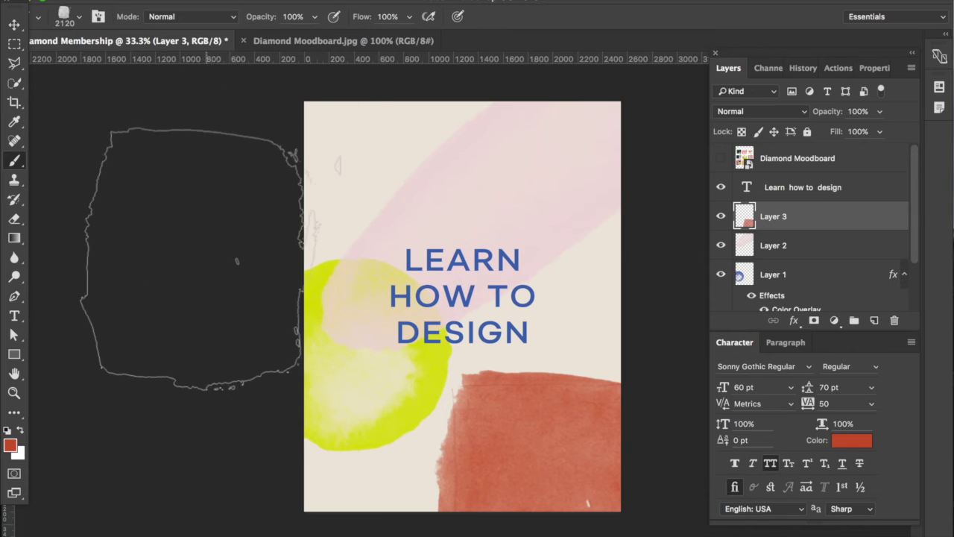
Try the "Learn how to design" headline in the Soho Gothic Pro ExtraBold font.
left_click(15, 25)
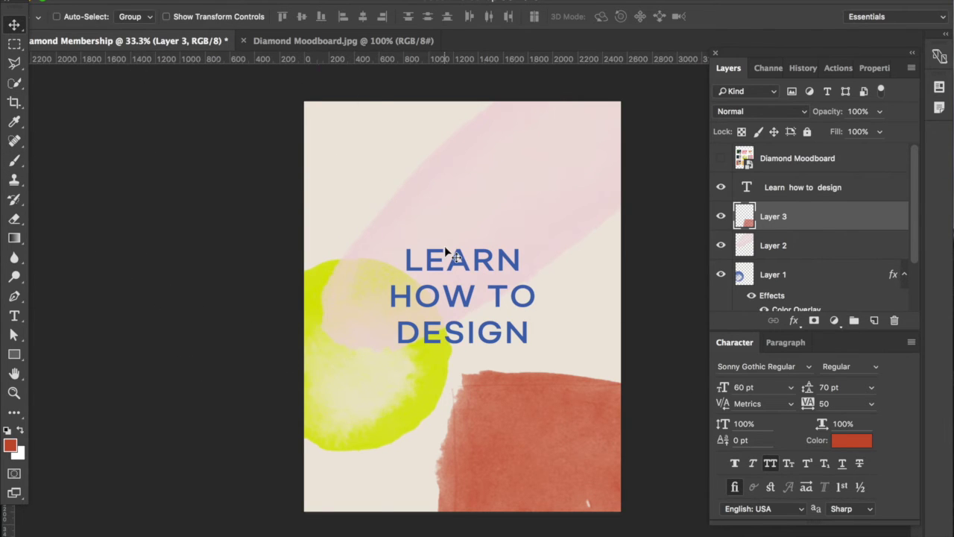
key("super+plus")
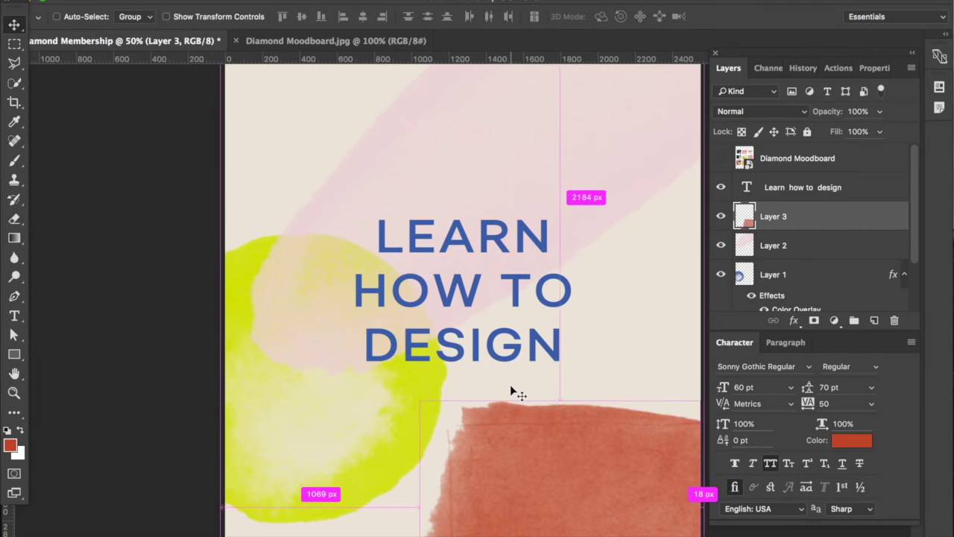
key("super+minus")
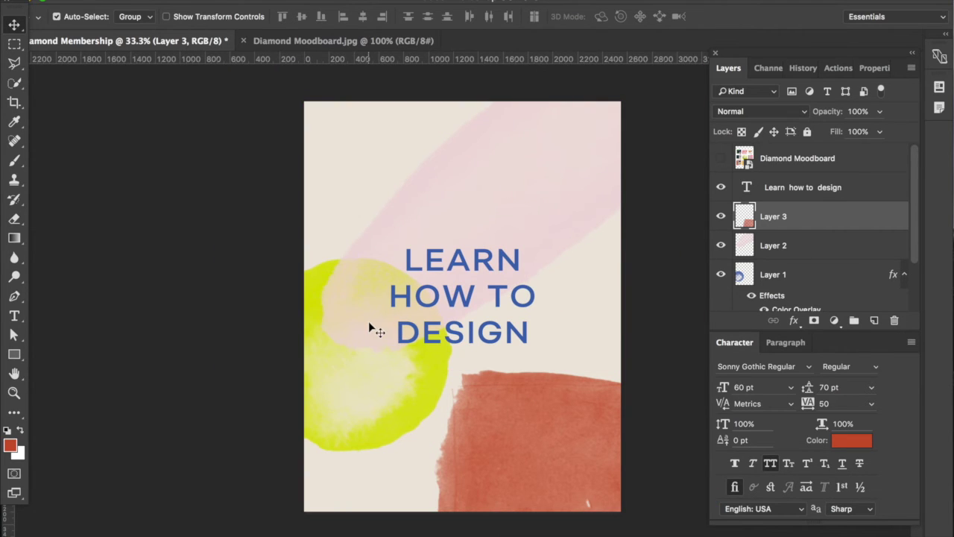
left_click(451, 304)
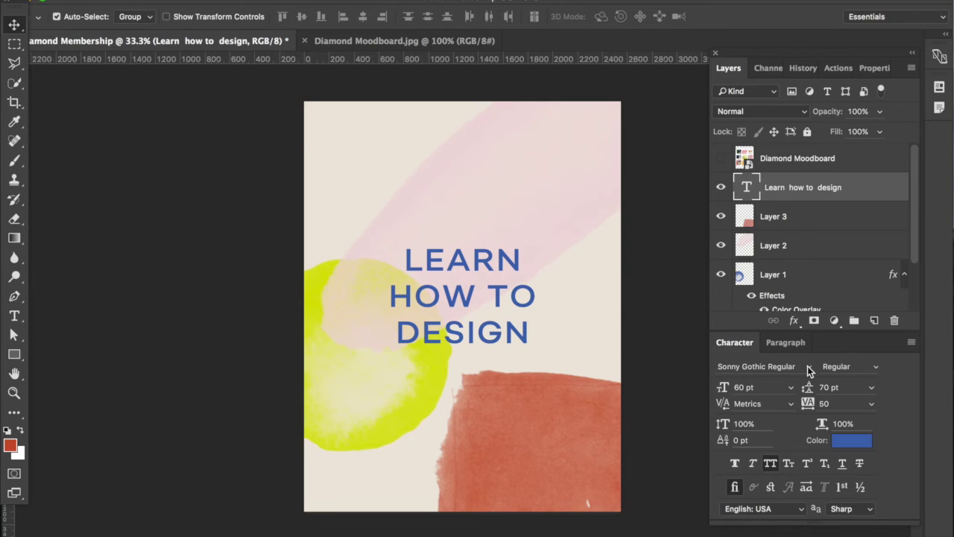
left_click(807, 366)
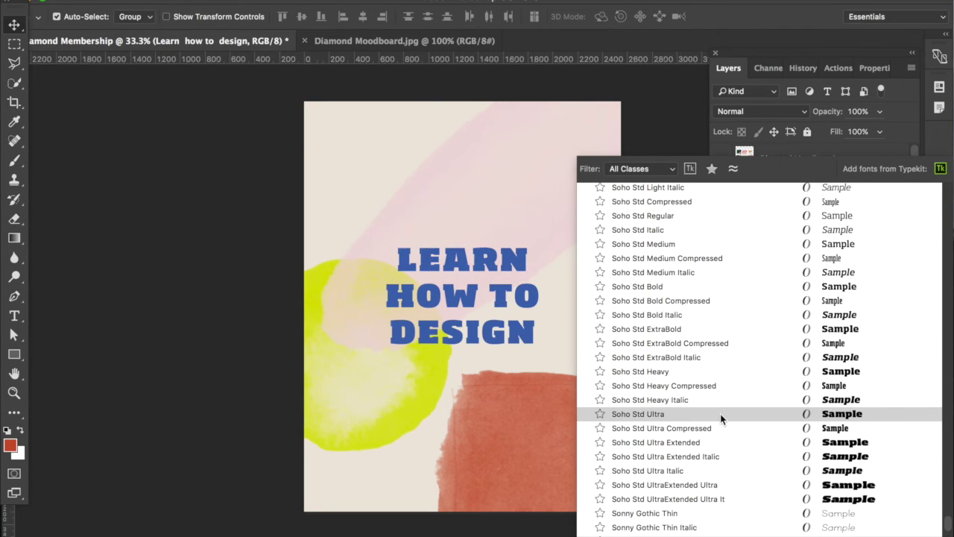
scroll(719, 413, "up", 5)
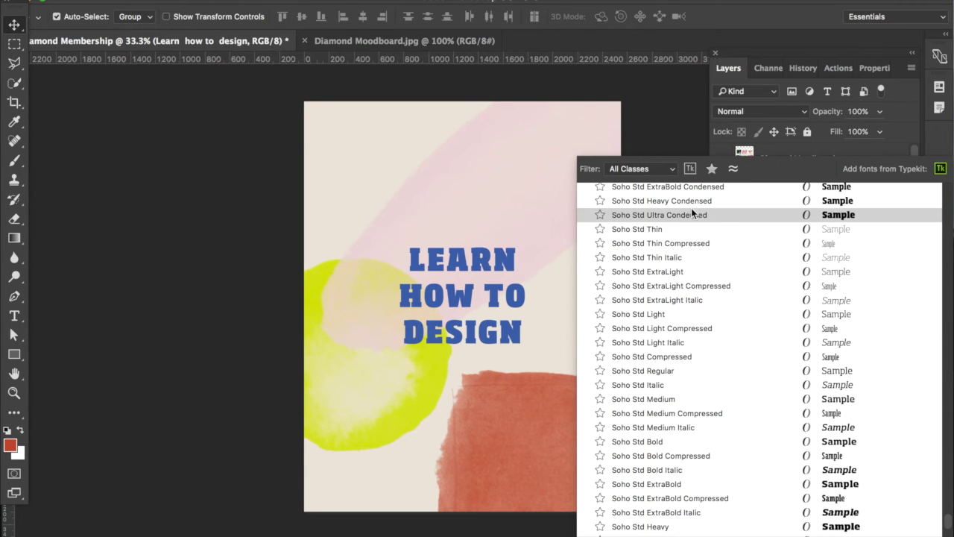
scroll(688, 205, "up", 7)
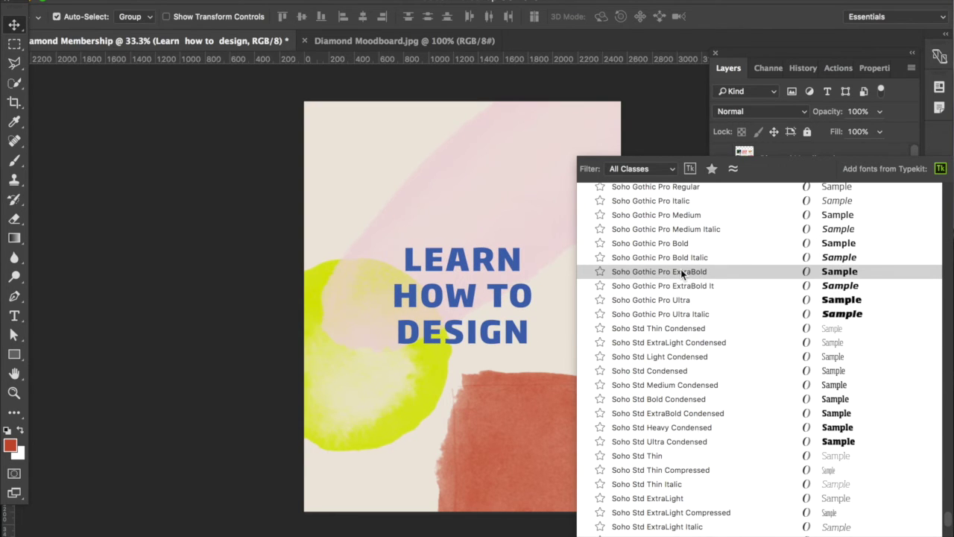
left_click(680, 271)
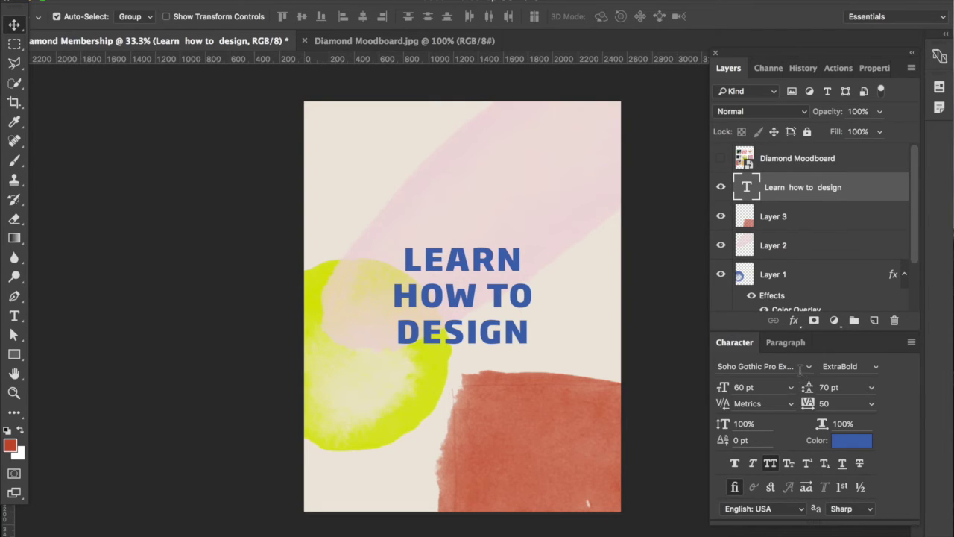
Compare the page with the Diamond Moodboard layer, hide it again, and set the headline's font to Rubik Bold.
left_click(721, 158)
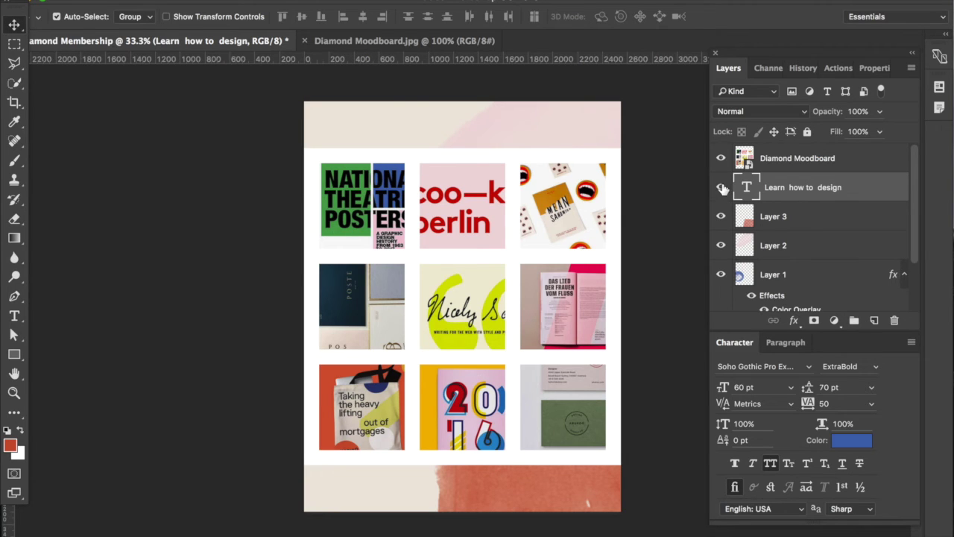
left_click(720, 158)
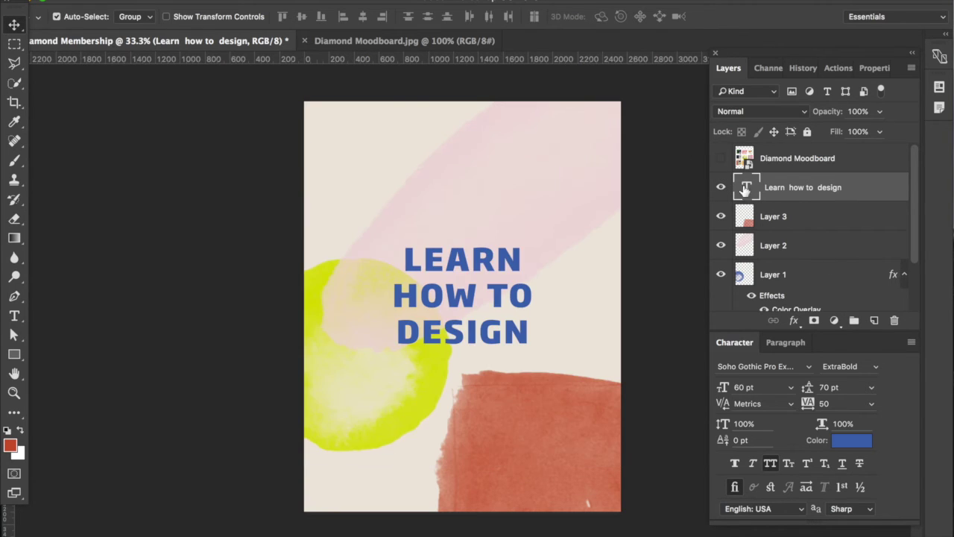
left_click(808, 370)
scroll(752, 298, "up", 5)
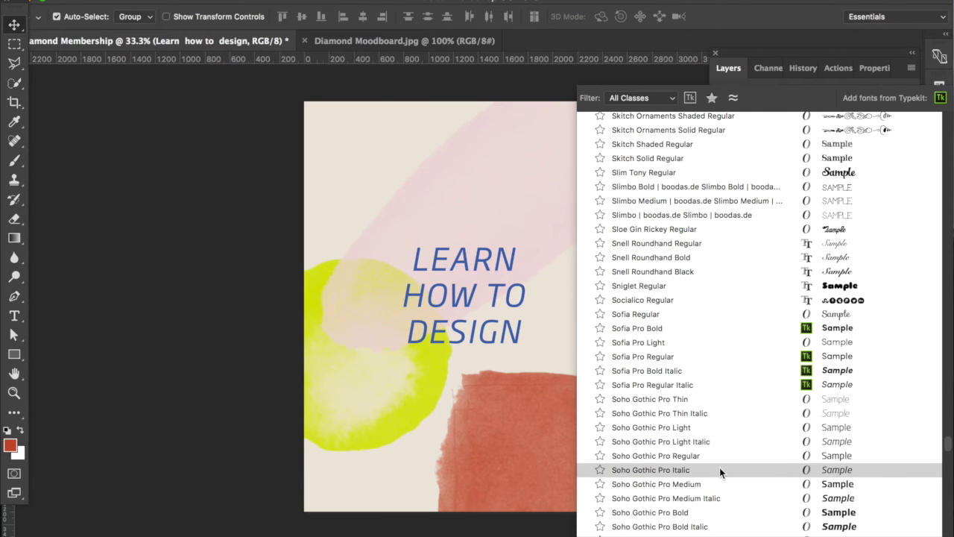
scroll(719, 467, "up", 8)
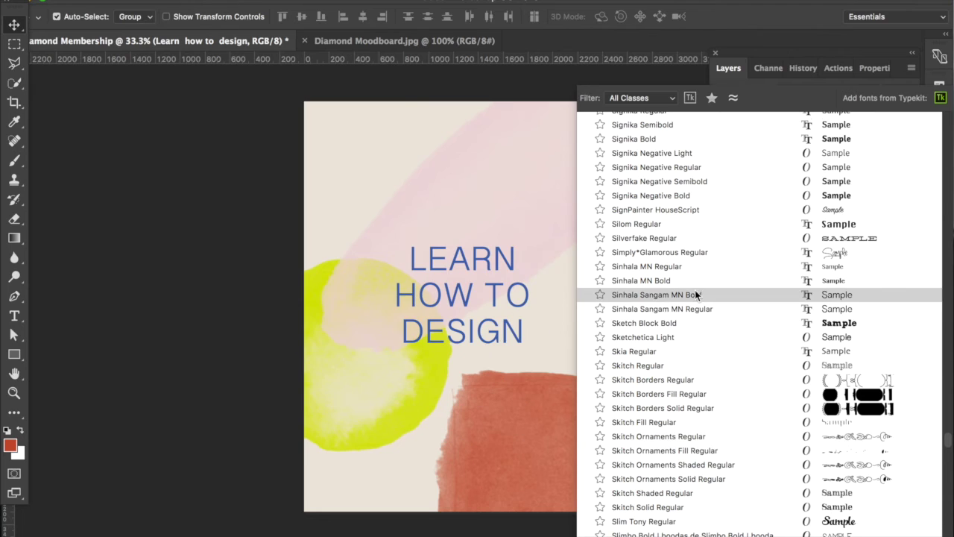
scroll(695, 295, "up", 3)
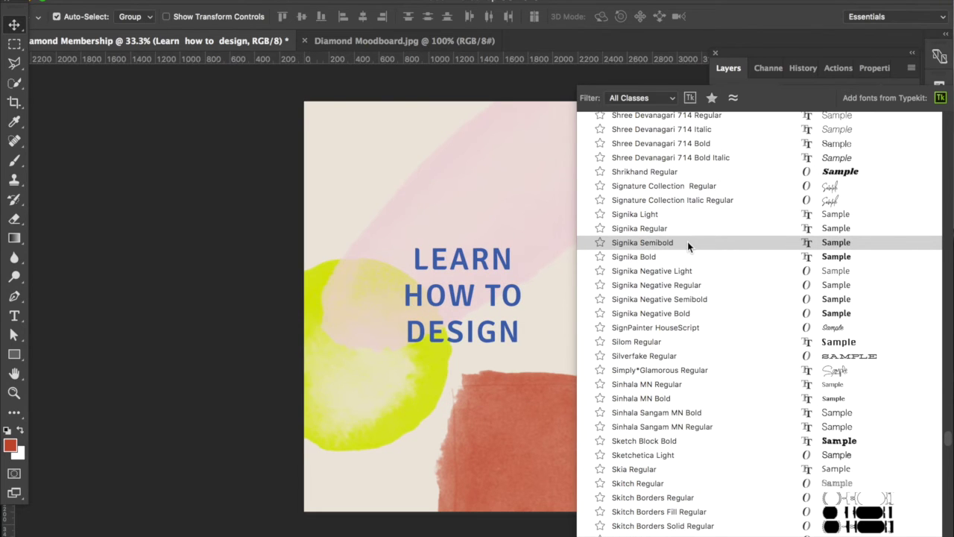
scroll(691, 257, "up", 4)
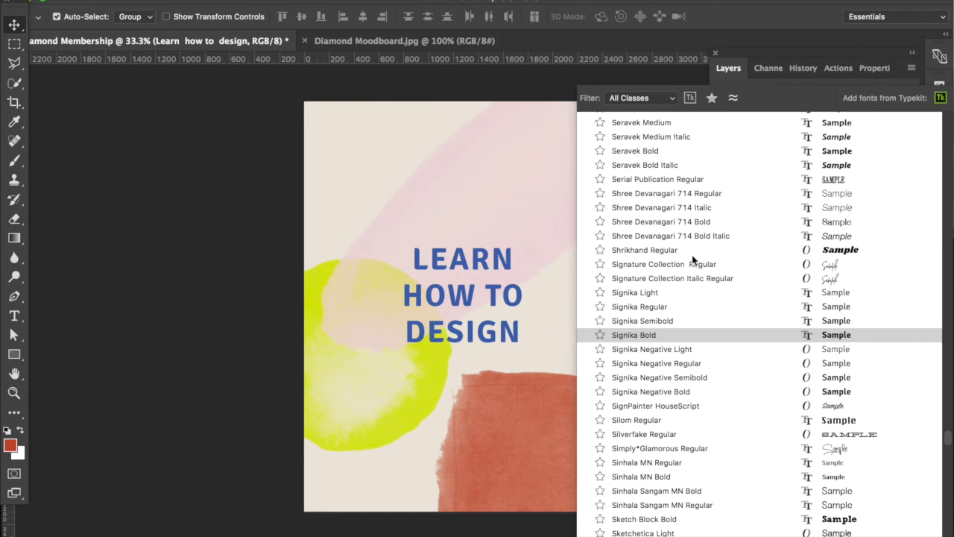
scroll(692, 256, "up", 4)
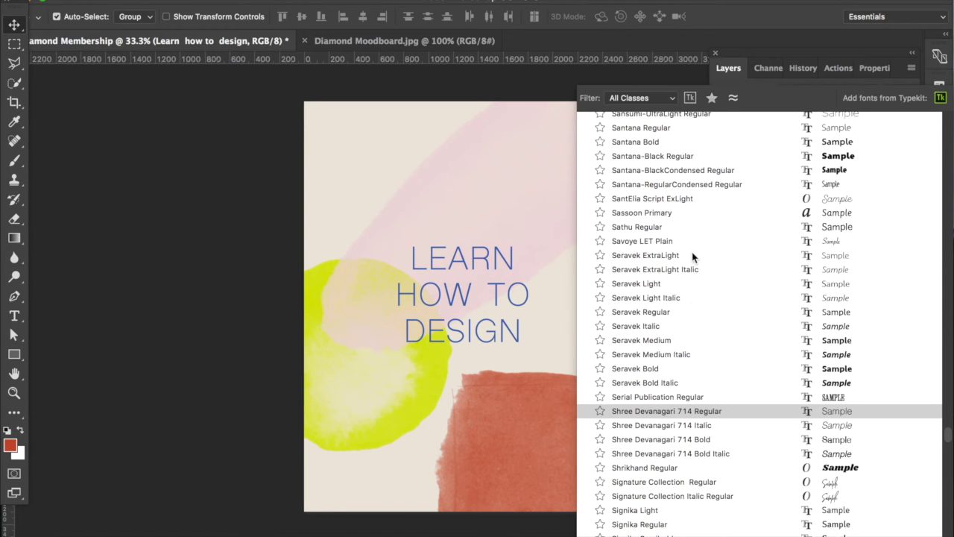
scroll(697, 365, "up", 6)
scroll(696, 366, "up", 4)
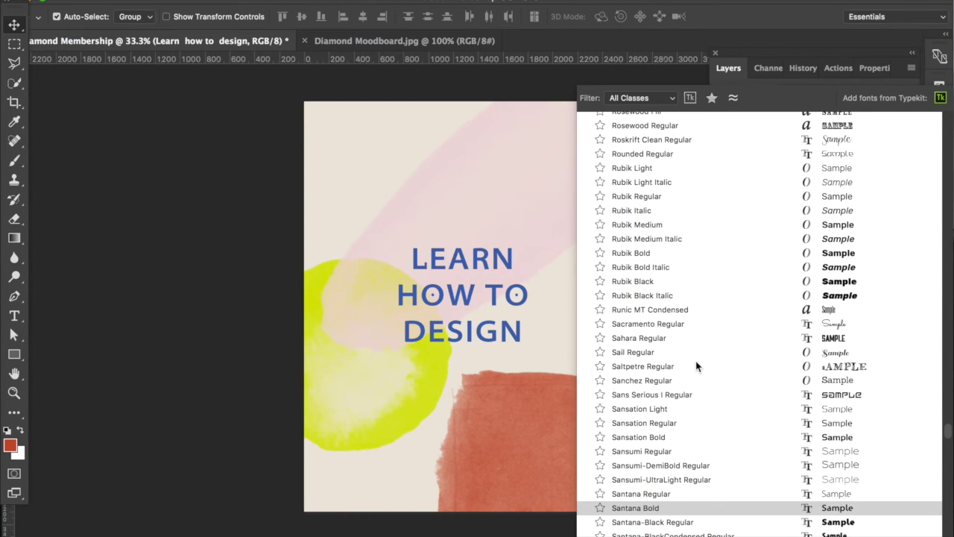
left_click(672, 253)
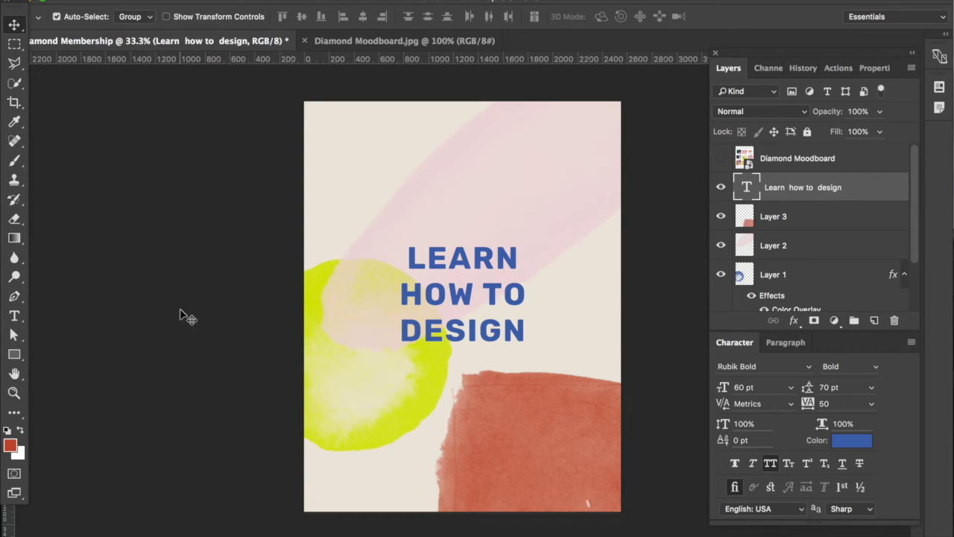
Retype the last letter of "how" as a capital W in the headline and move the text slightly down the page.
left_click(14, 316)
left_click(453, 297)
key("BackSpace")
type("w")
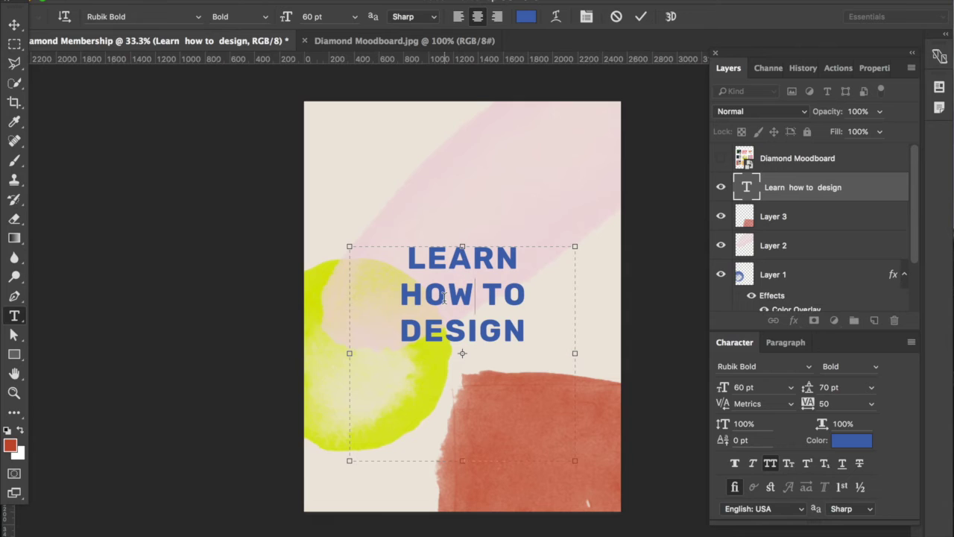
left_click(14, 25)
mouse_move(517, 300)
left_mouse_down()
mouse_move(511, 313)
mouse_move(510, 304)
left_mouse_up()
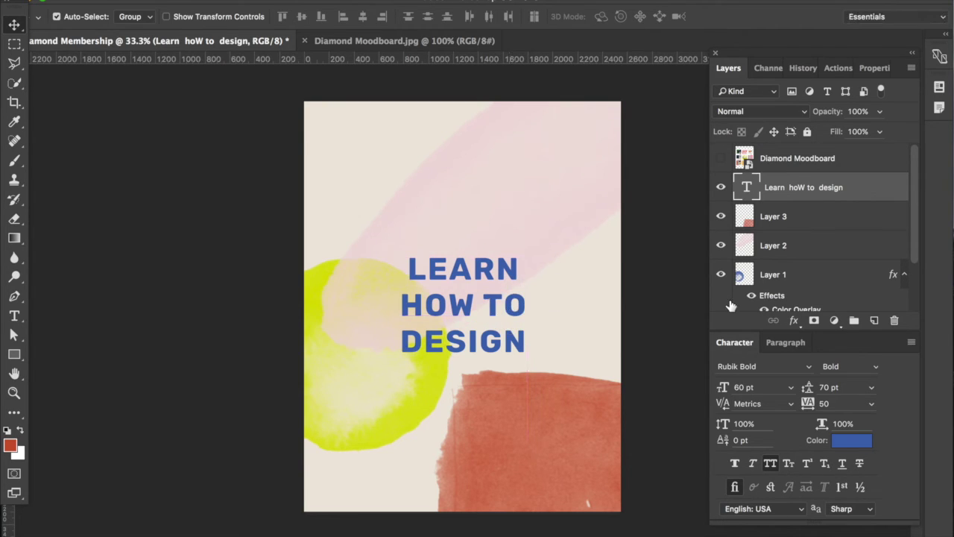
left_click(852, 441)
left_click_drag(638, 287, 537, 289)
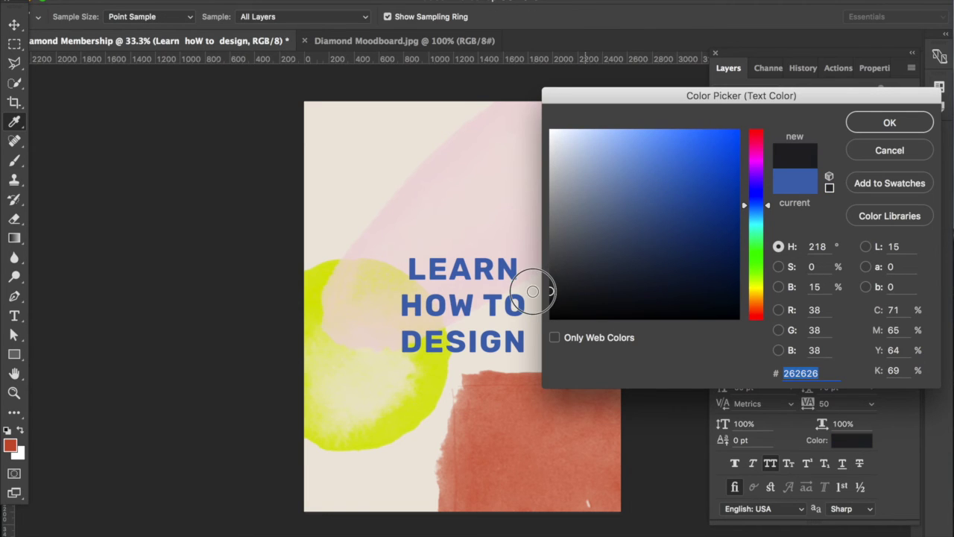
left_click(887, 149)
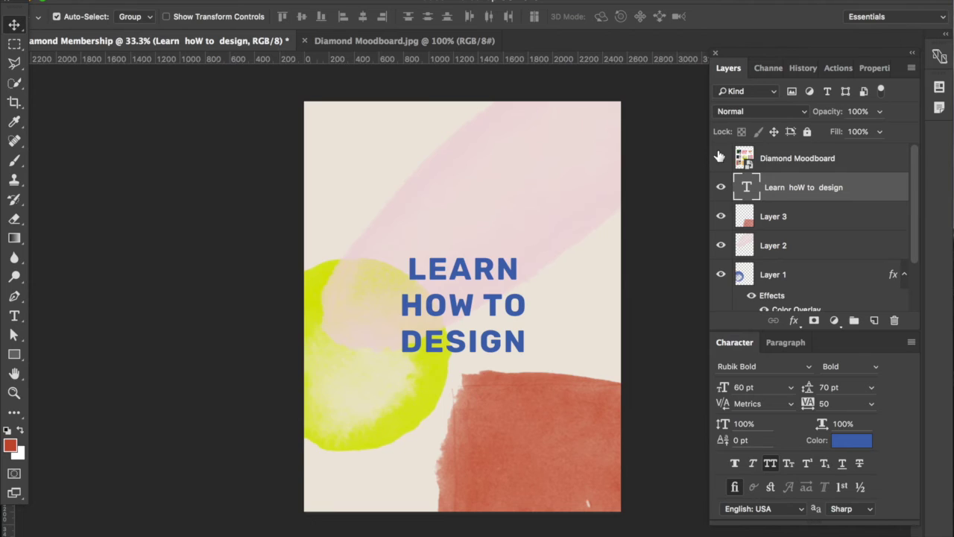
Check the Diamond Moodboard layer, hide it again, and set the headline's leading to 65 pt.
left_click(720, 158)
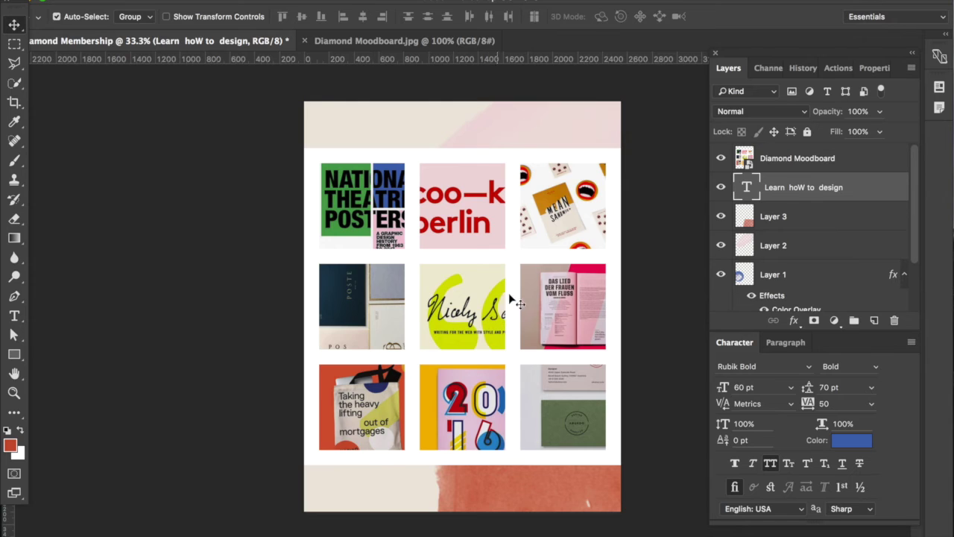
left_click(721, 158)
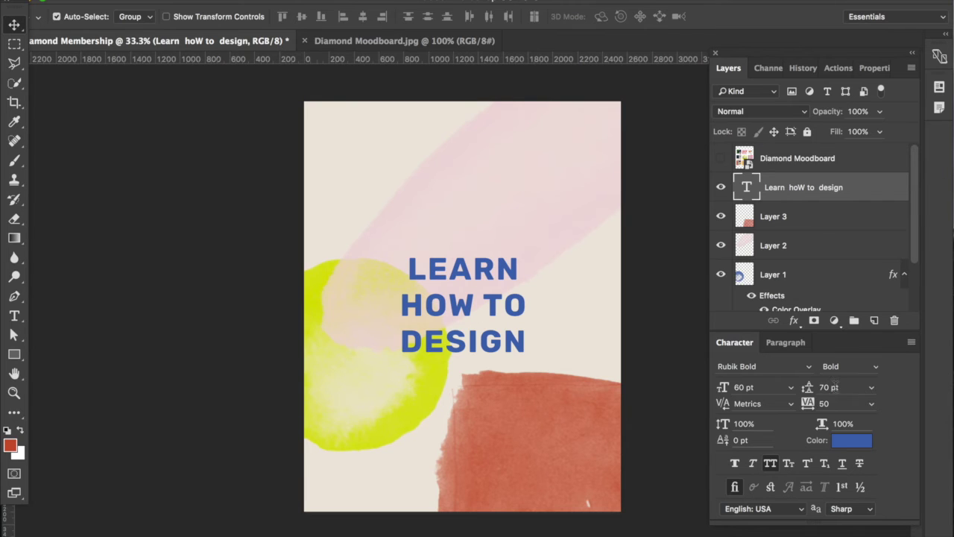
type("65")
key("Return")
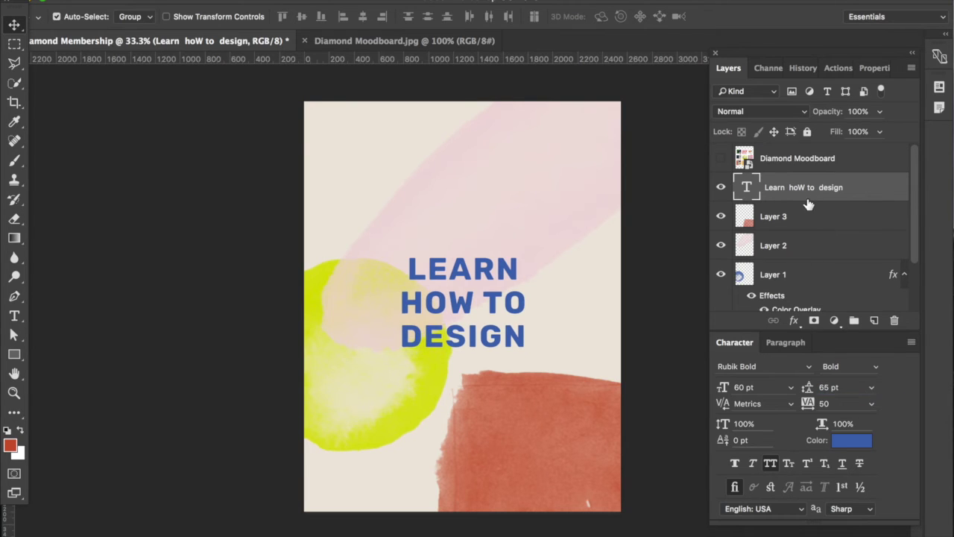
Add a new empty layer directly above the orange-red square's layer and activate the Brush tool.
left_click(799, 236)
left_click(721, 216)
left_click(720, 216)
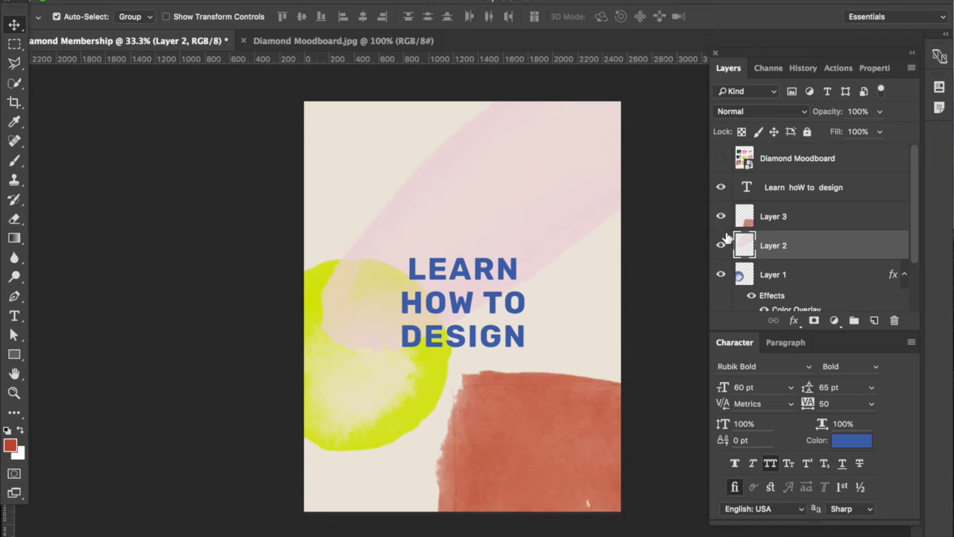
left_click(813, 216)
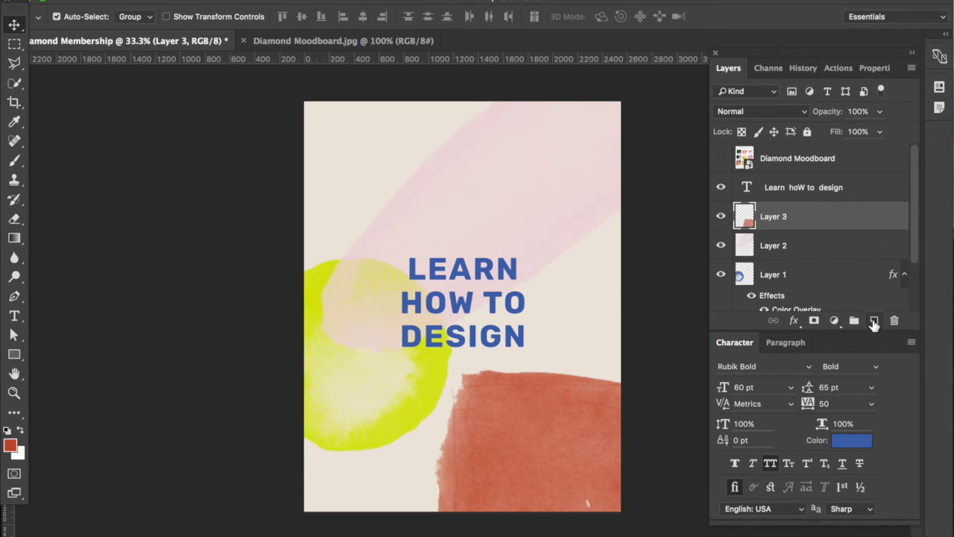
left_click(873, 320)
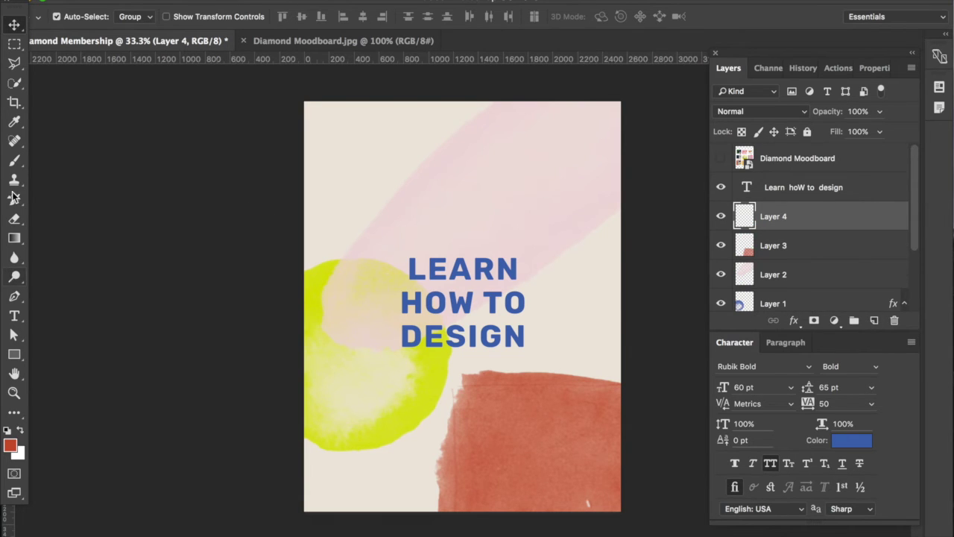
left_click(15, 162)
Try the 1229 px thin stroke brush enlarged to 1760 px.
left_click(80, 17)
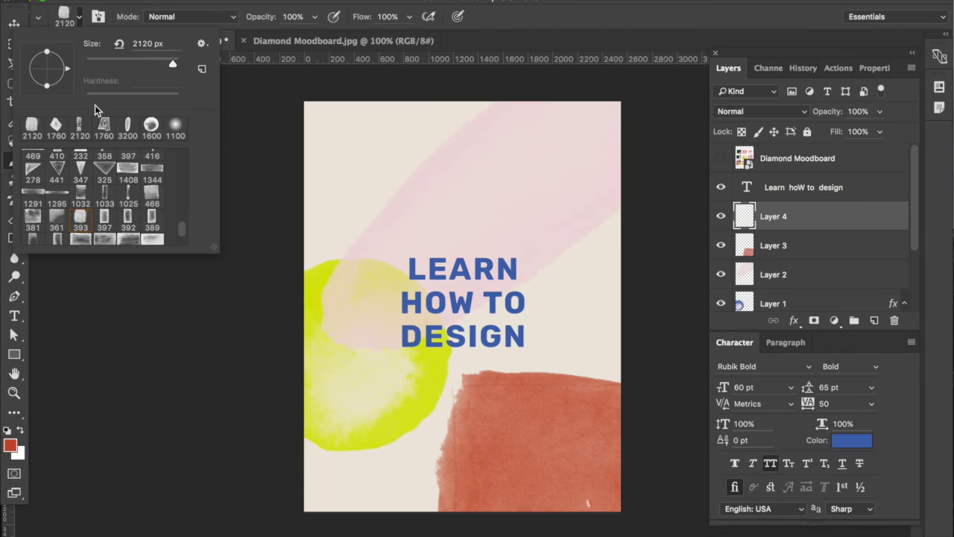
scroll(103, 167, "down", 3)
scroll(103, 167, "down", 1)
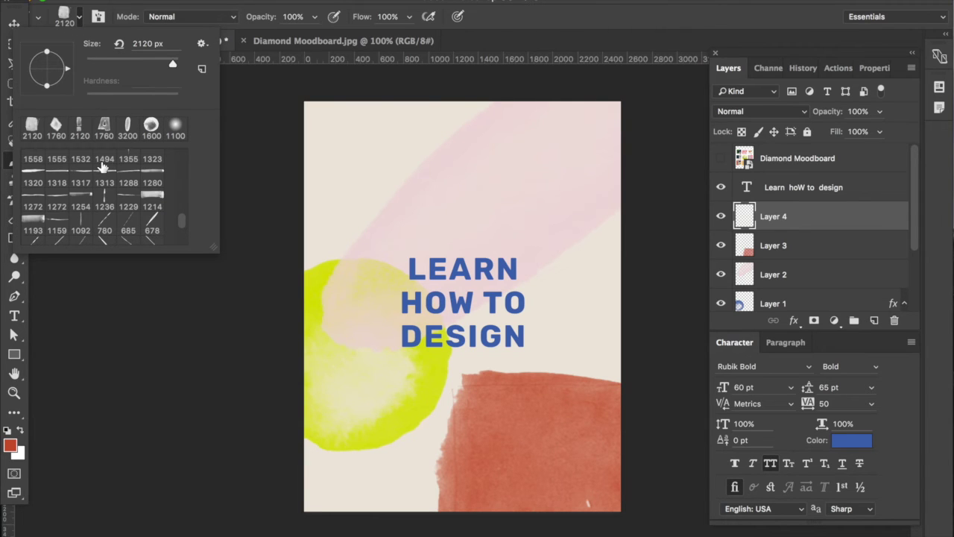
left_click(128, 201)
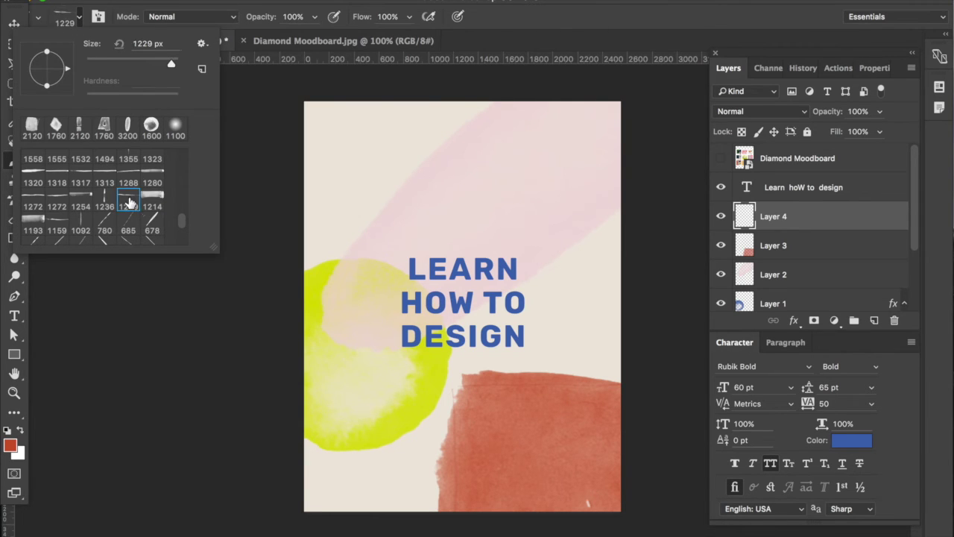
left_click(125, 62)
mouse_move(171, 66)
left_mouse_down()
mouse_move(188, 229)
mouse_move(179, 170)
left_mouse_up()
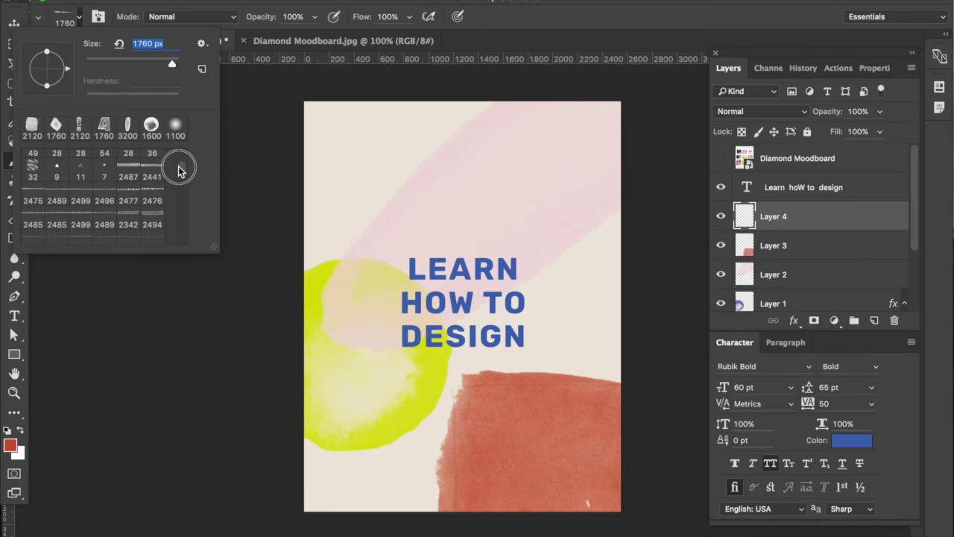
Choose the 2496 px thin line brush, reduce it to 500 px, and enlarge it by three increments.
left_click(105, 191)
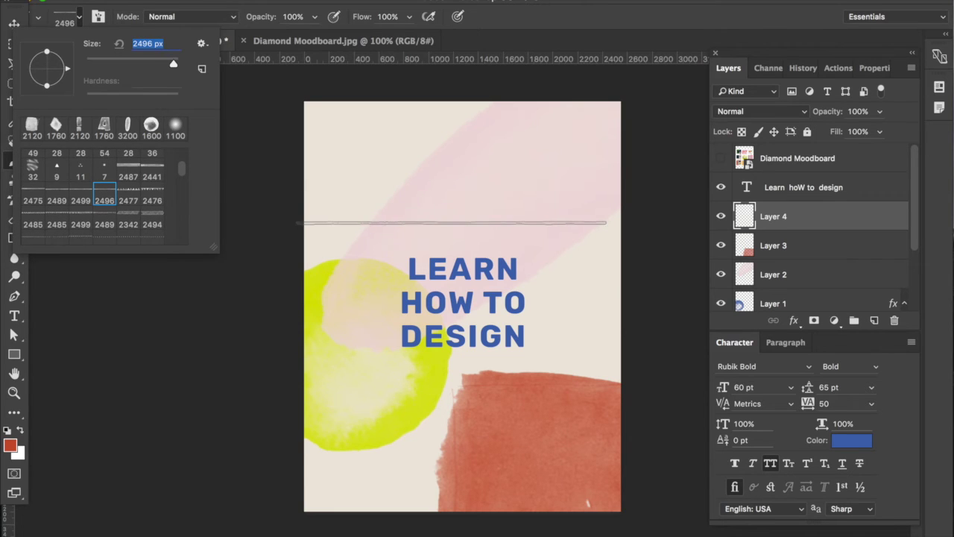
left_click_drag(174, 65, 163, 65)
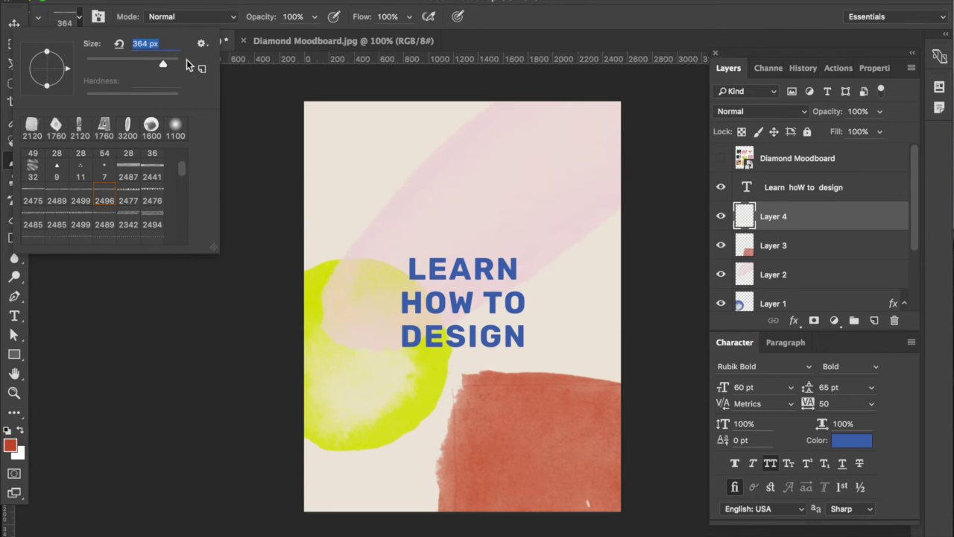
left_click(167, 61)
left_click(79, 18)
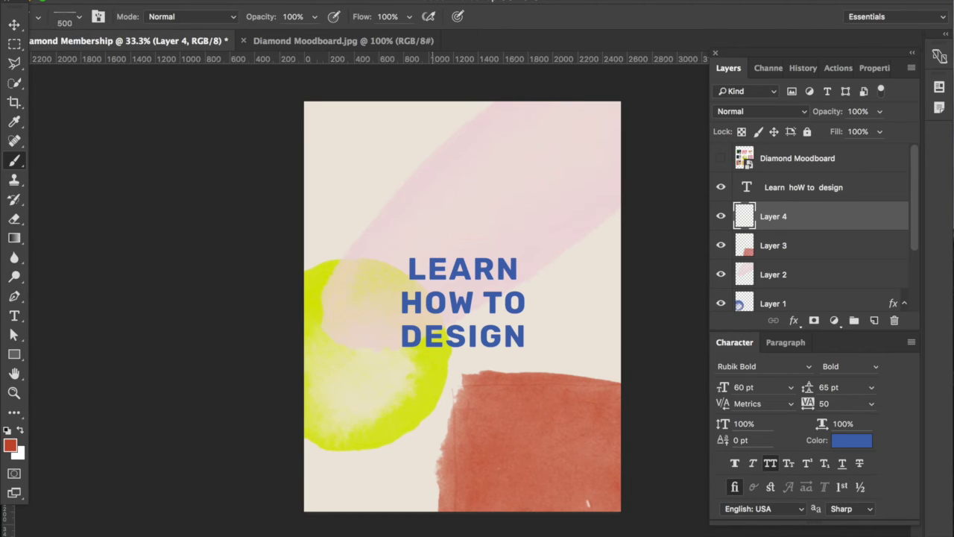
key("bracketright")
key("bracketright")
key("bracketright")
Sample the headline's blue #486fb4 as foreground color and stamp thin 1000 px brush lines above and below the headline.
left_click(11, 447)
left_click(411, 295)
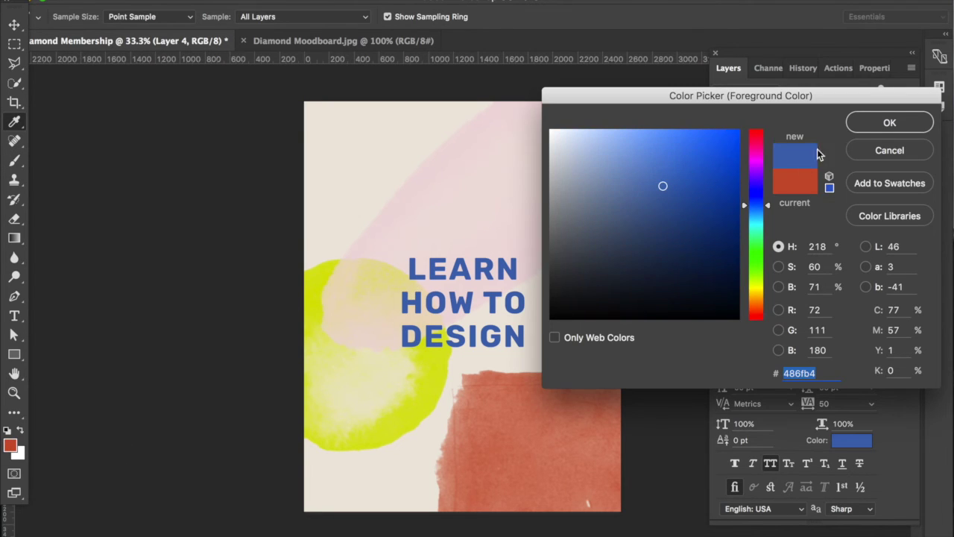
left_click(867, 126)
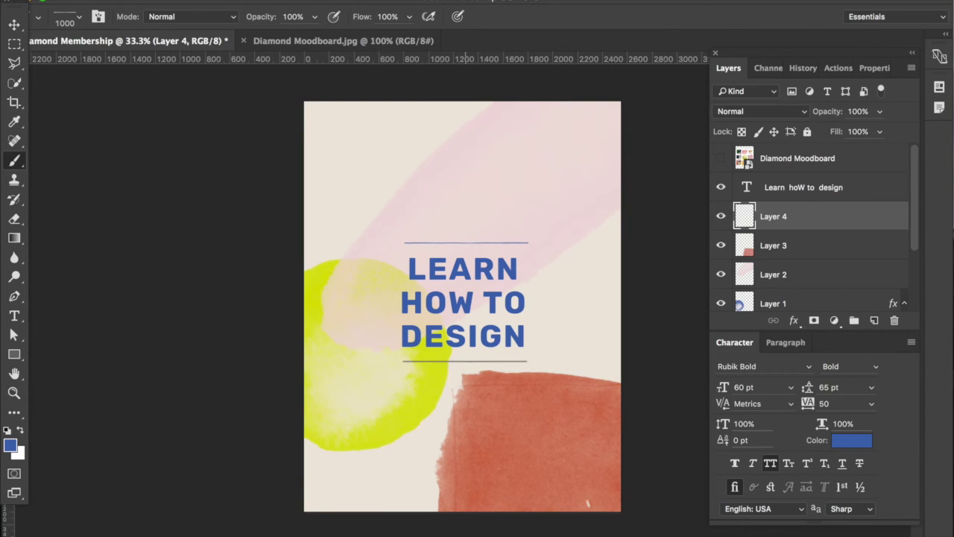
left_click(465, 363)
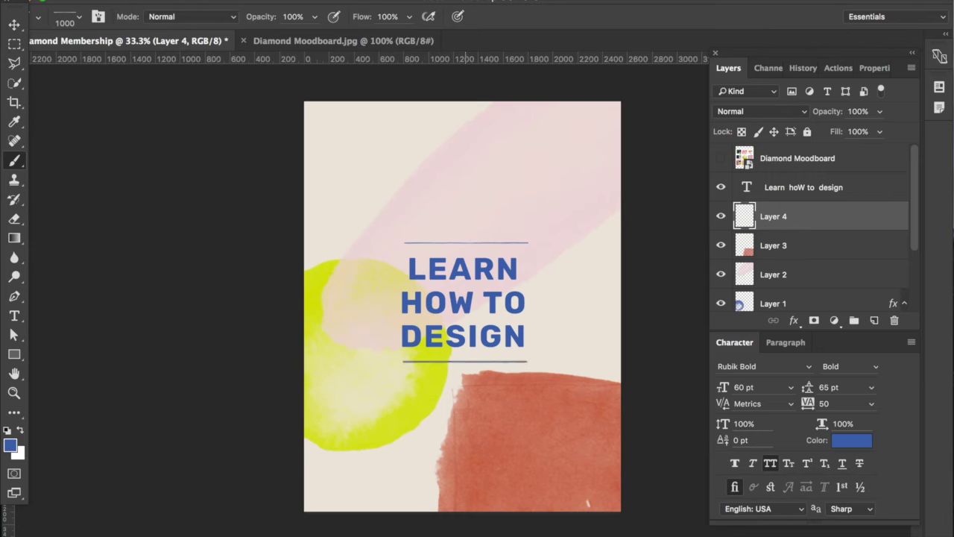
left_click(14, 25)
key("ctrl+t")
key("Return")
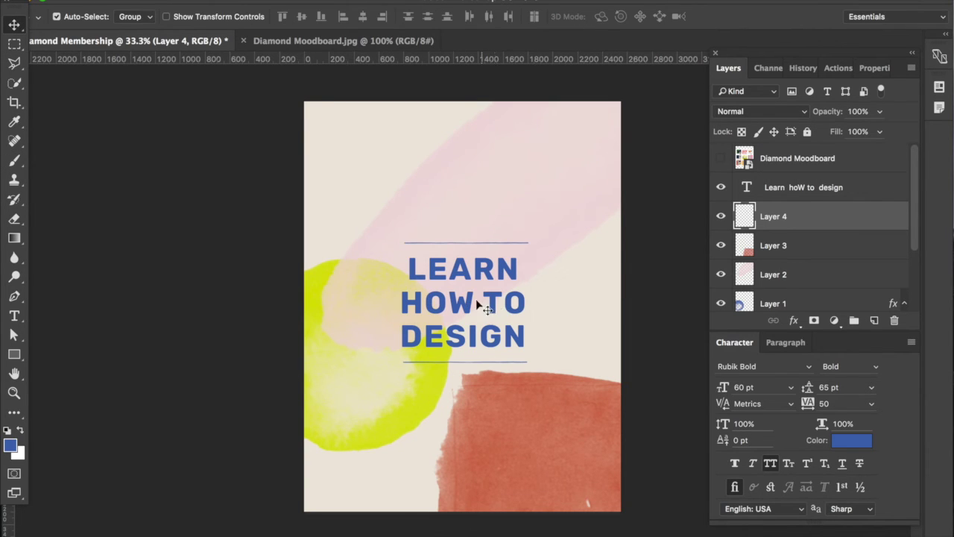
Select the headline together with the thin-line layer and move both slightly upward on the page.
scroll(798, 247, "down", 3)
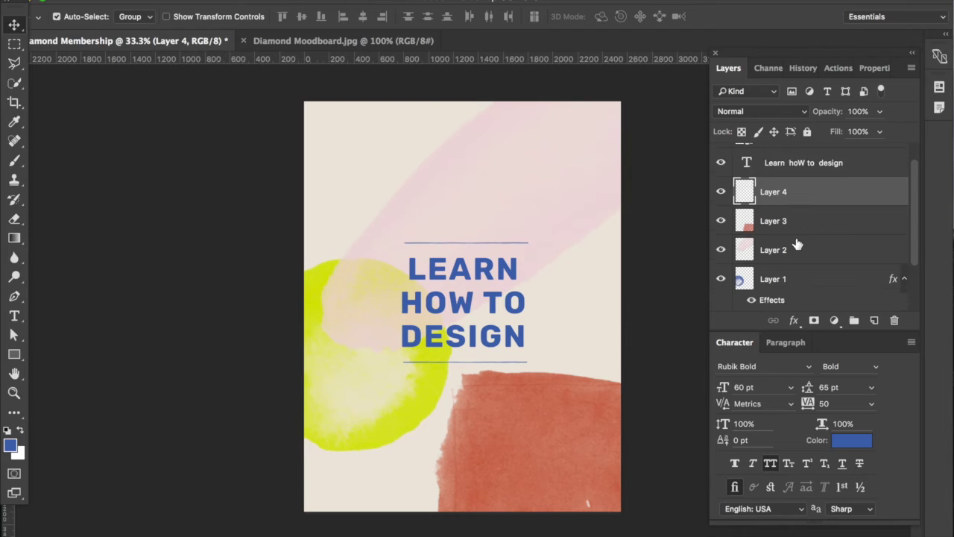
scroll(790, 250, "up", 3)
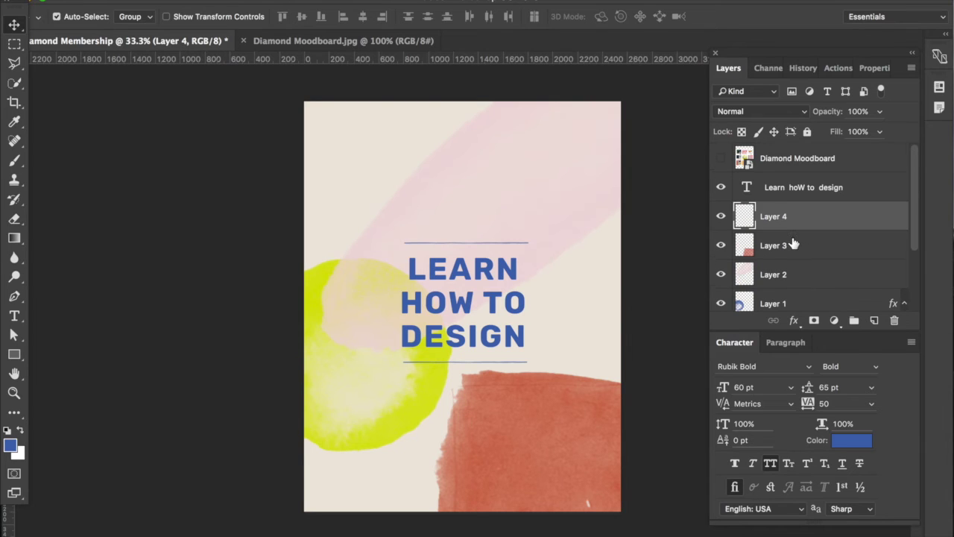
left_click(790, 189, "super")
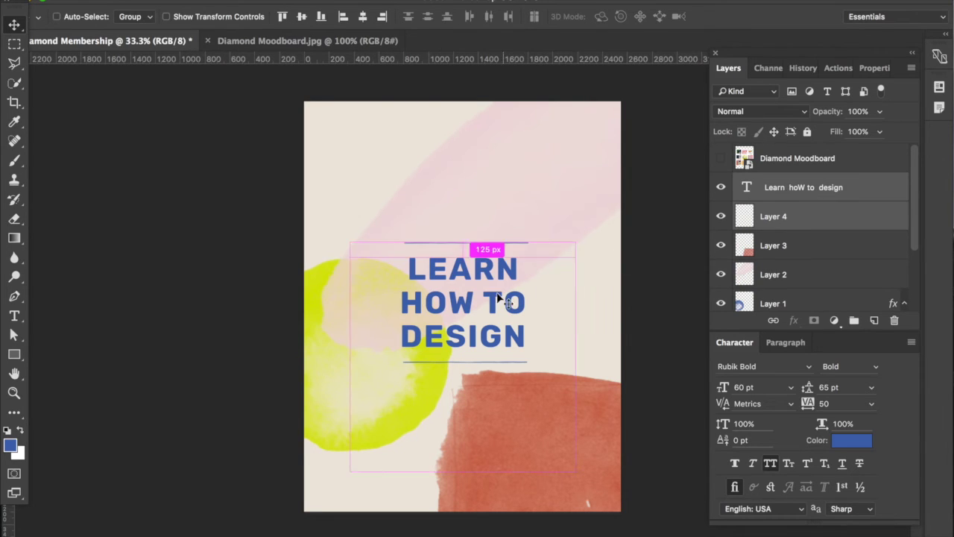
key("super+t")
mouse_move(477, 318)
left_mouse_down()
mouse_move(478, 295)
mouse_move(481, 326)
left_mouse_up()
key("Return")
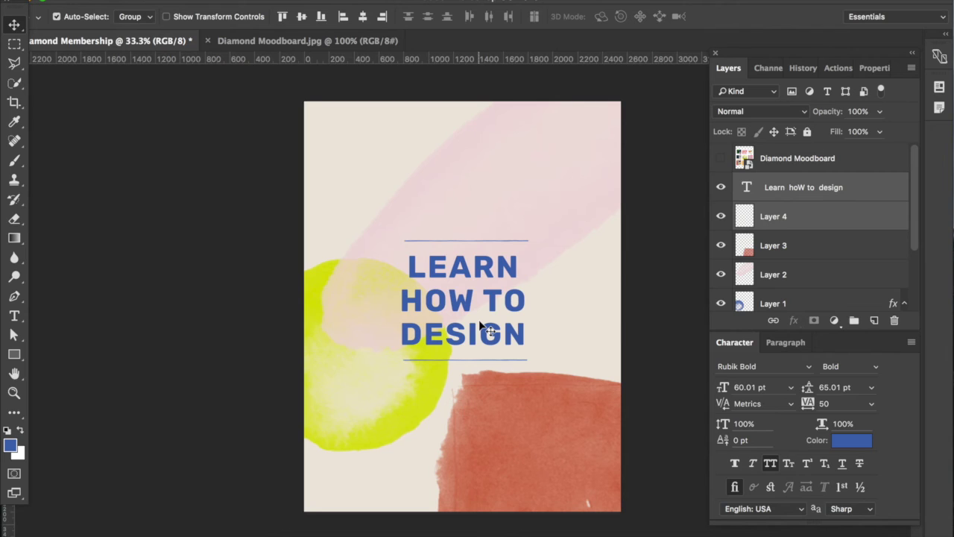
key("Up")
key("Up")
key("Up")
key("Up")
key("Up")
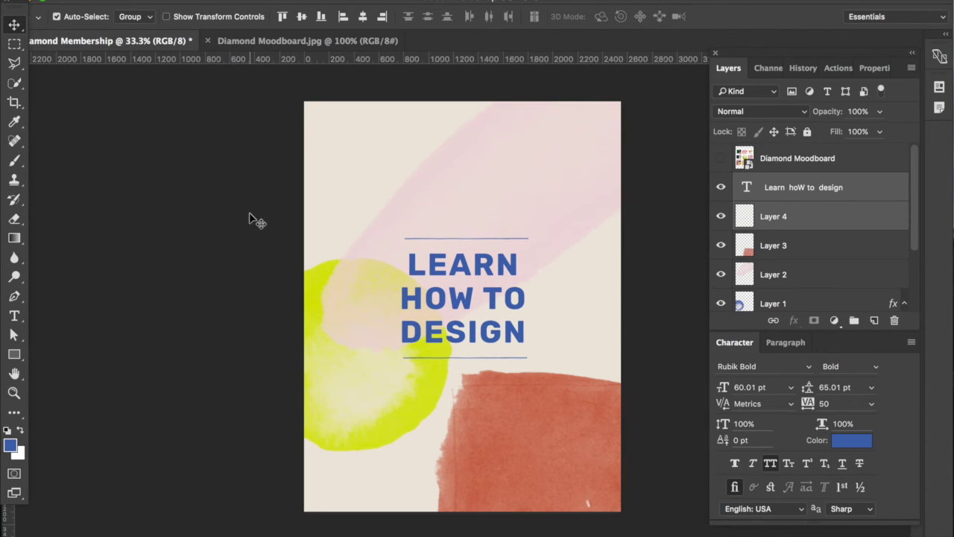
Create a page-wide text box above the headline, set in Rubik Regular with 20 pt size and 20 pt leading.
left_click(65, 361)
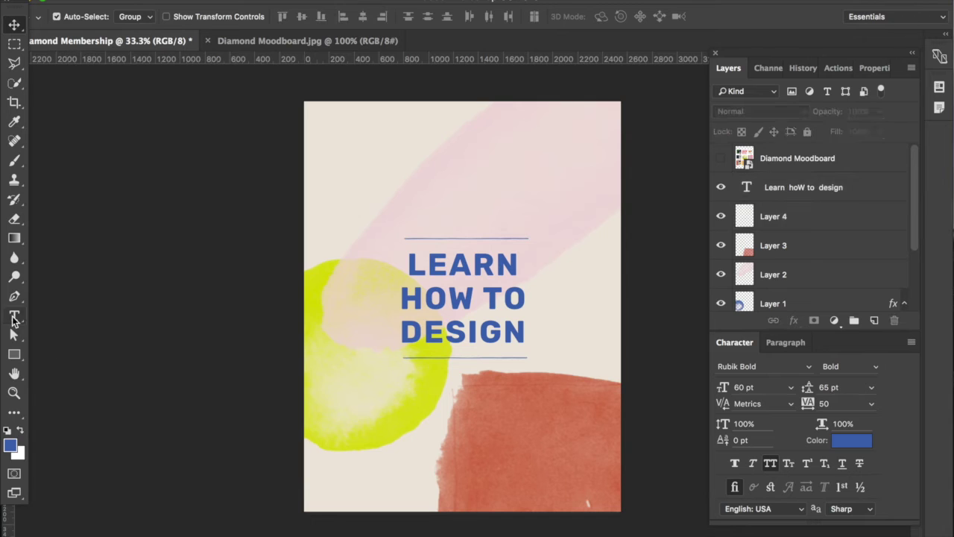
left_click(15, 316)
left_click_drag(304, 203, 625, 222)
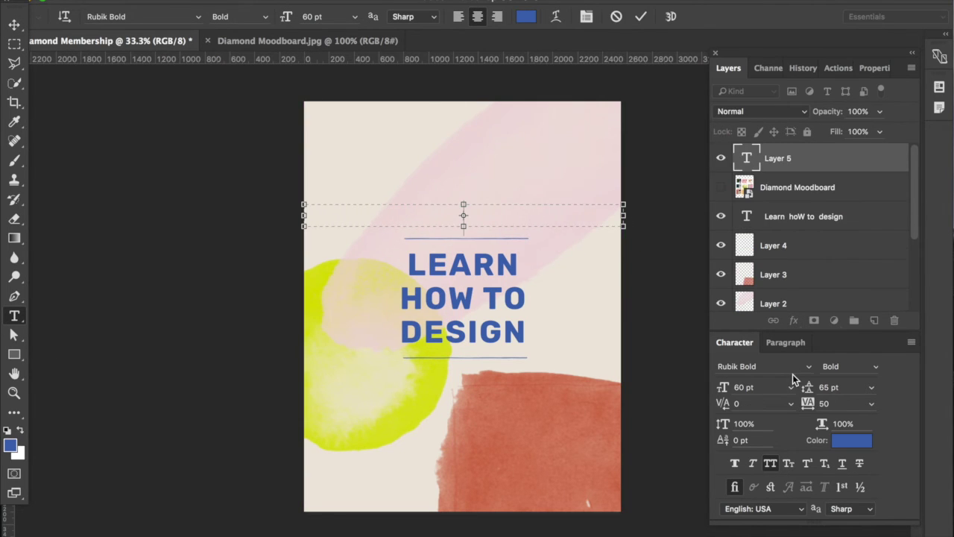
left_click(751, 384)
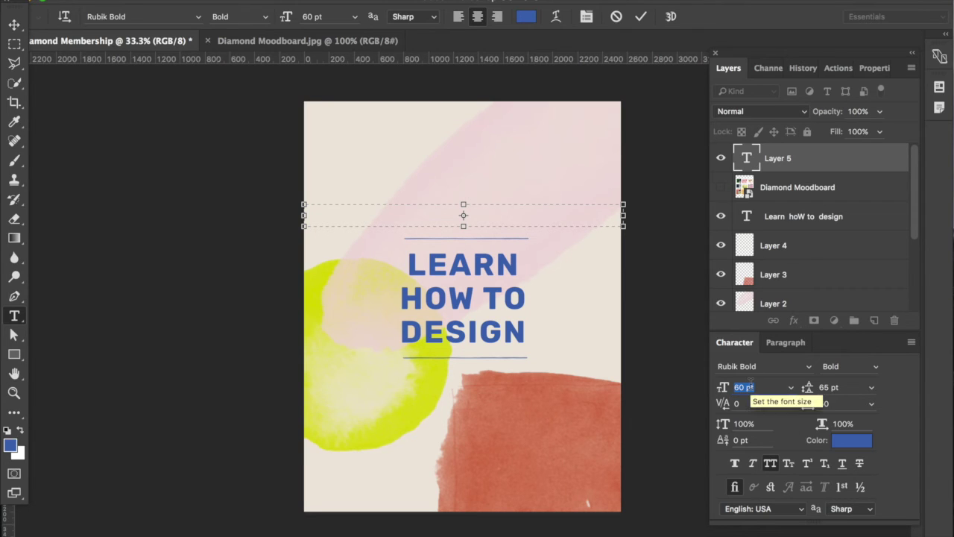
type("20")
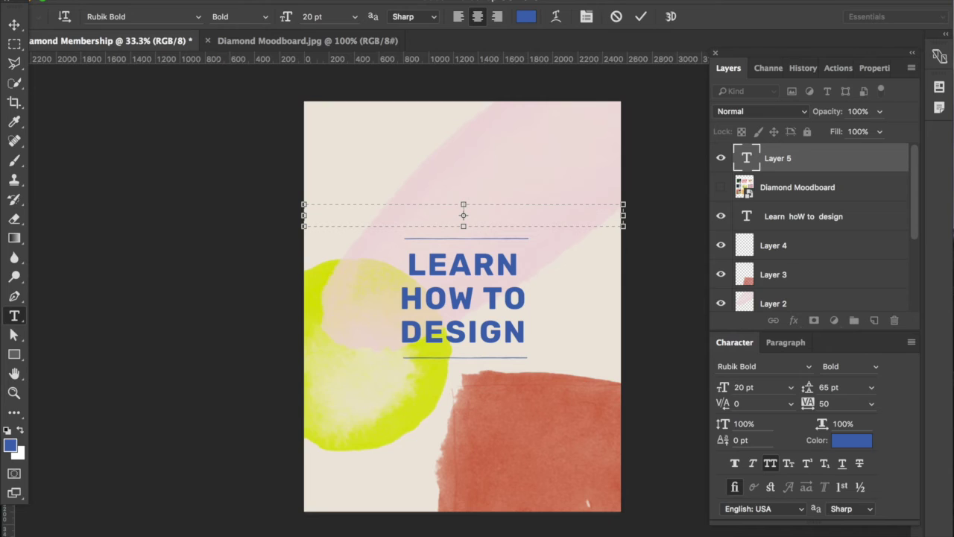
double_click(836, 388)
type("20")
key("Return")
left_click(868, 367)
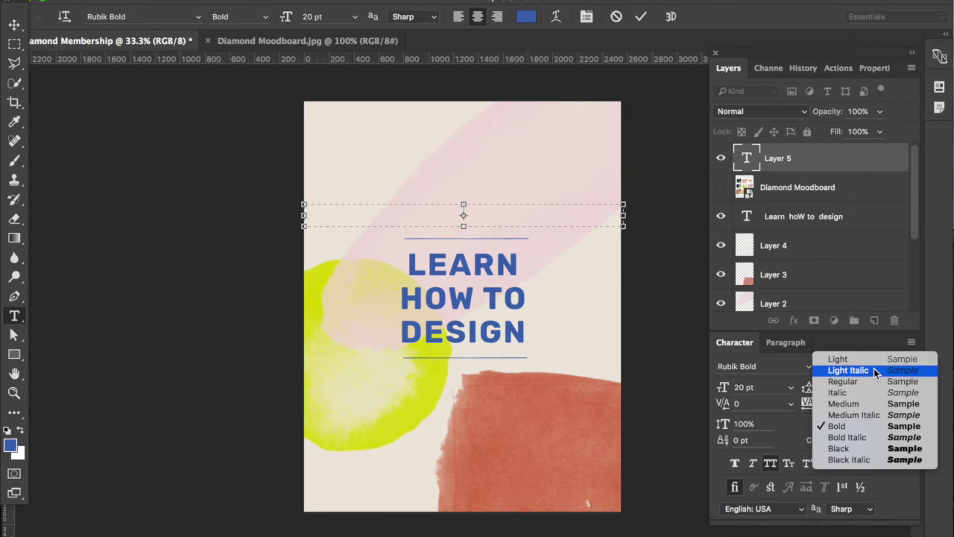
left_click(843, 380)
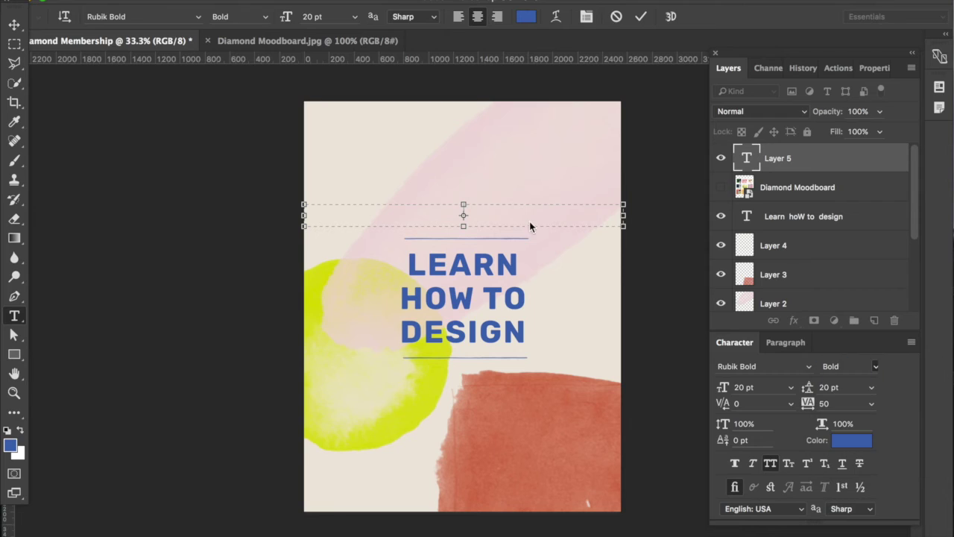
Enter USING PHOTOSHOP, extend the text box up to near the page's top edge, and shorten the text to PHOTOSHOP.
type("USING PHOTOSHOP")
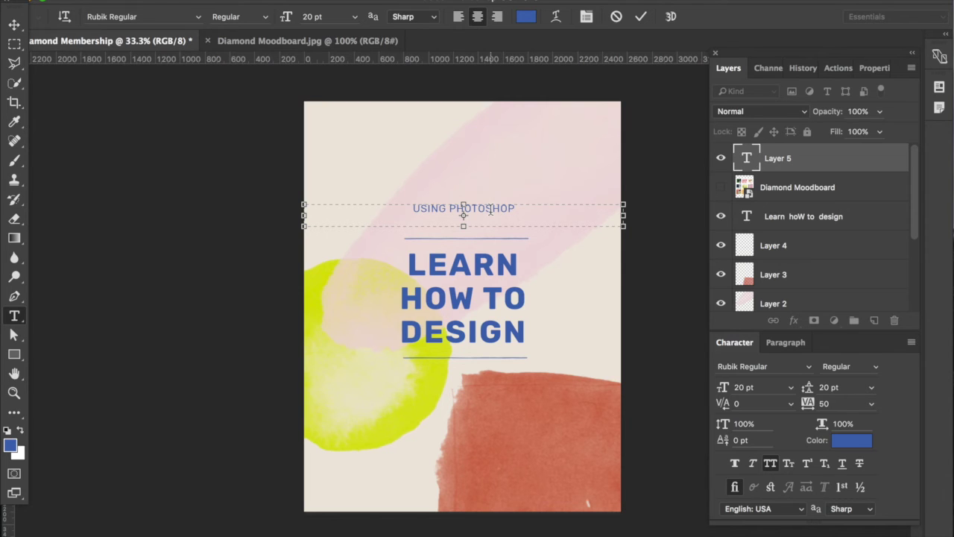
left_click_drag(458, 203, 450, 121)
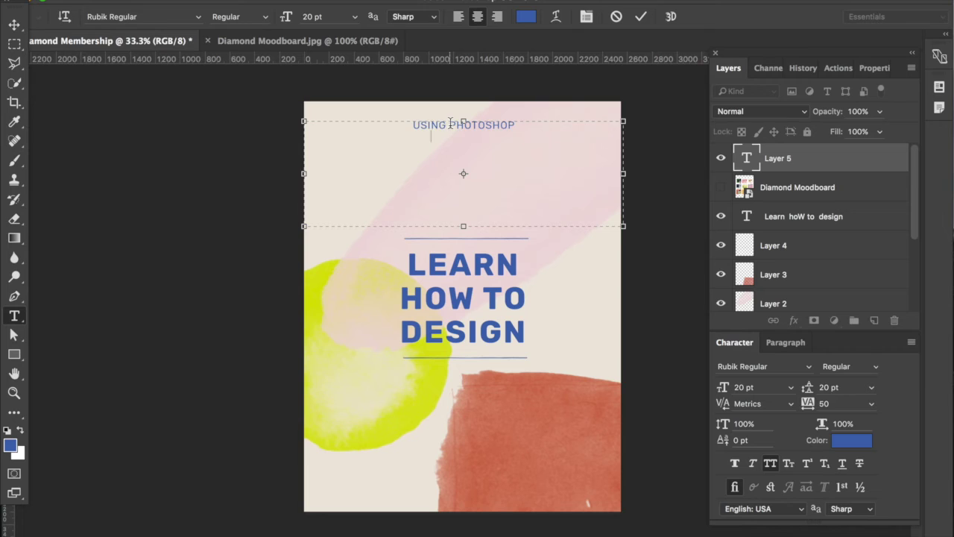
key("Return")
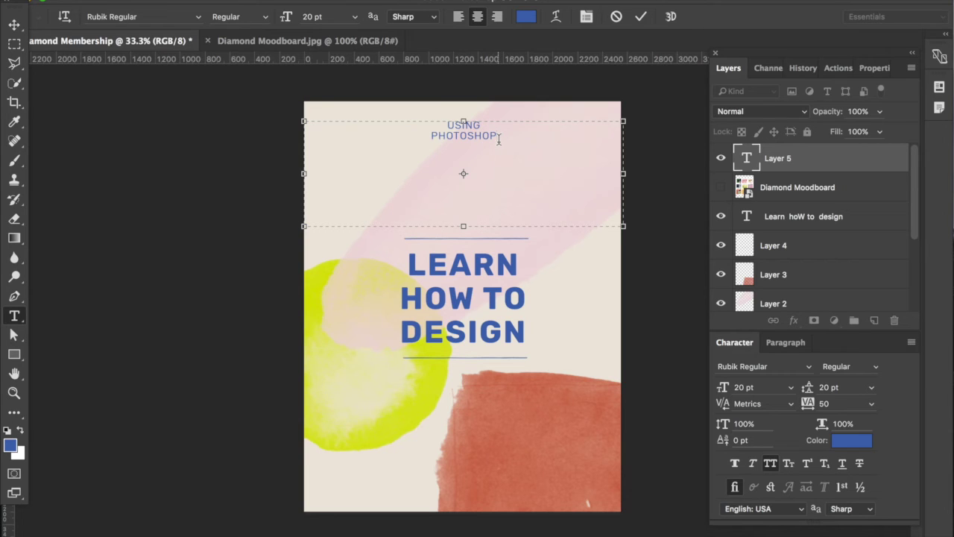
left_click_drag(481, 125, 410, 124)
key("BackSpace")
key("BackSpace")
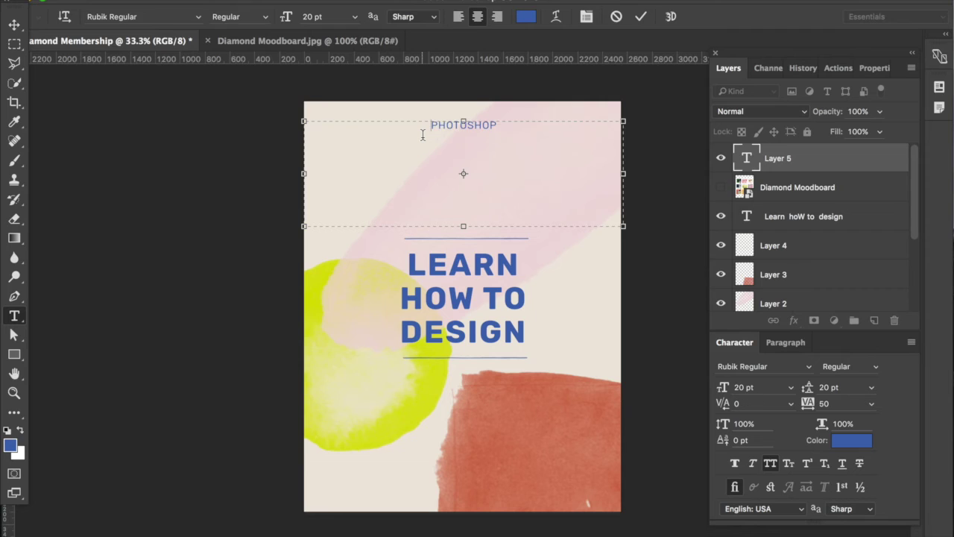
left_click_drag(498, 127, 383, 127)
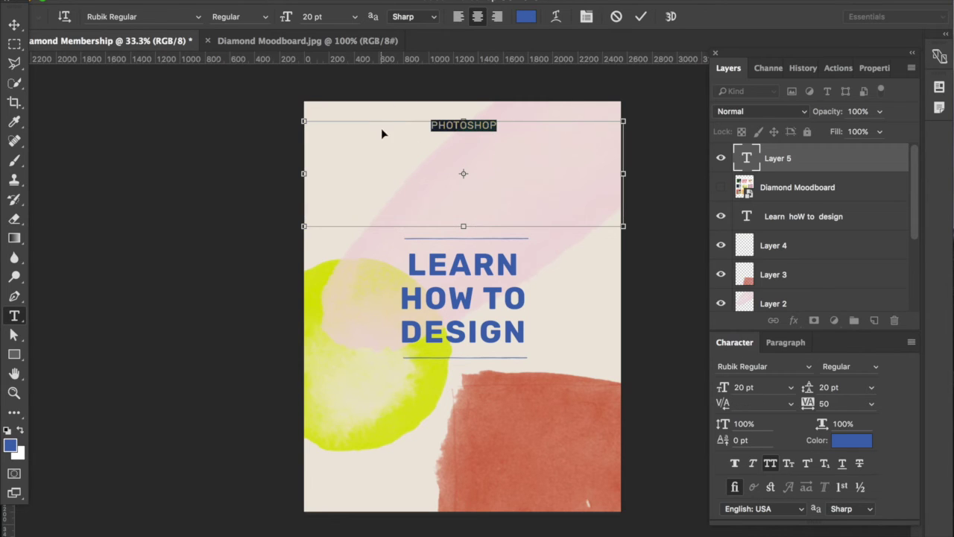
Duplicate the PHOTOSHOP label straight down to the page's bottom edge and change the copy's text to ILLUSTRATOR.
left_click(13, 27)
left_click_drag(452, 128, 462, 488)
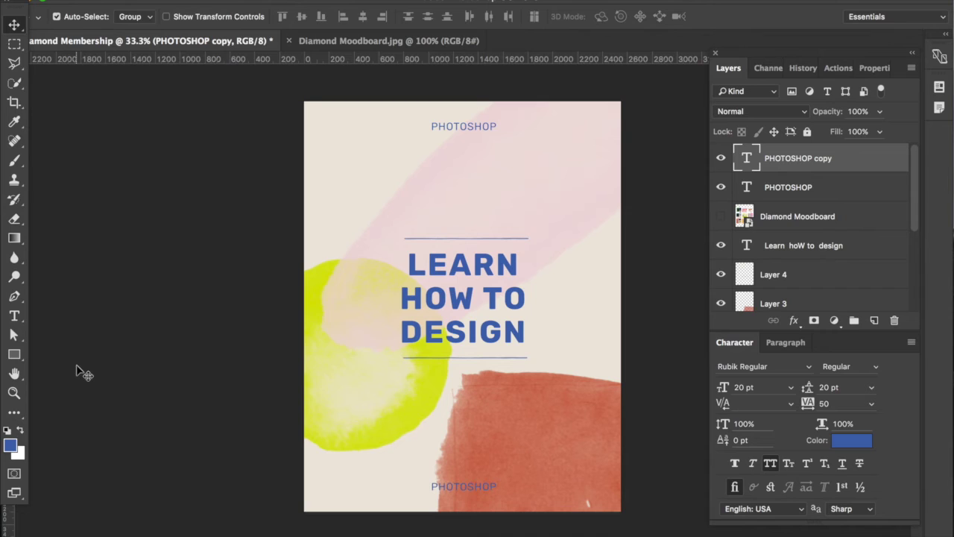
left_click(14, 317)
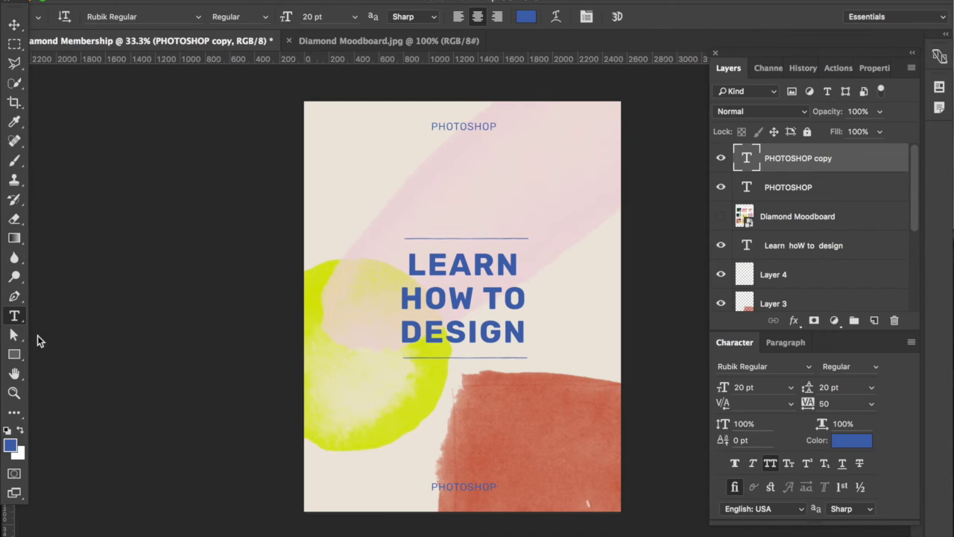
left_click(469, 484)
double_click(490, 487)
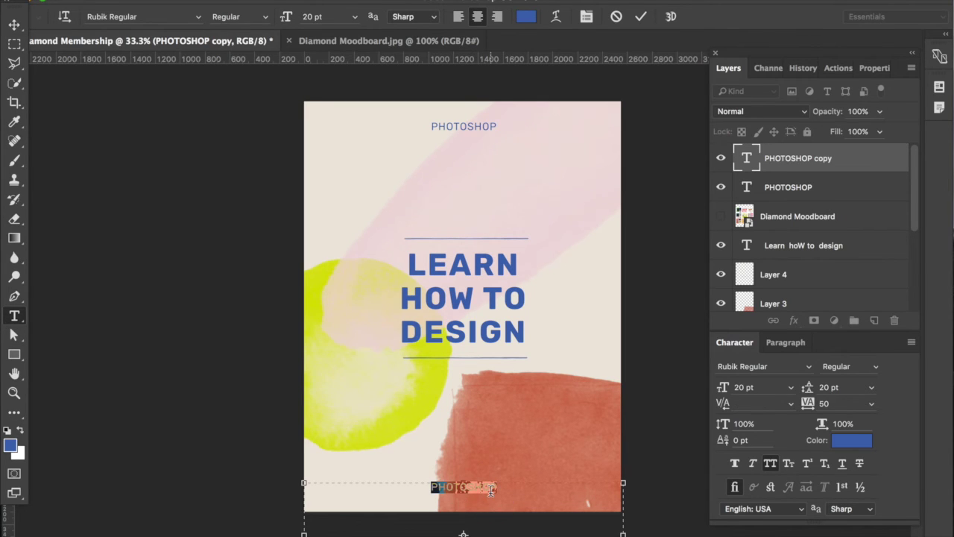
type("Y")
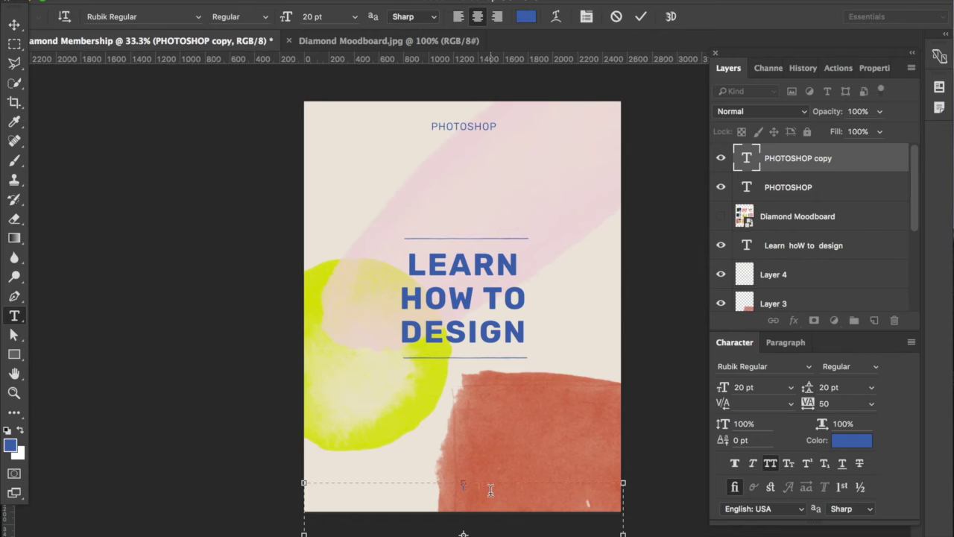
type("LLUSTRATOR")
Duplicate the PHOTOSHOP label, rotate the copy -90 degrees, and place it vertically along the page's left edge beside the headline.
left_click(14, 25)
left_click_drag(459, 123, 461, 184)
key("super+t")
left_click_drag(320, 155, 430, 286)
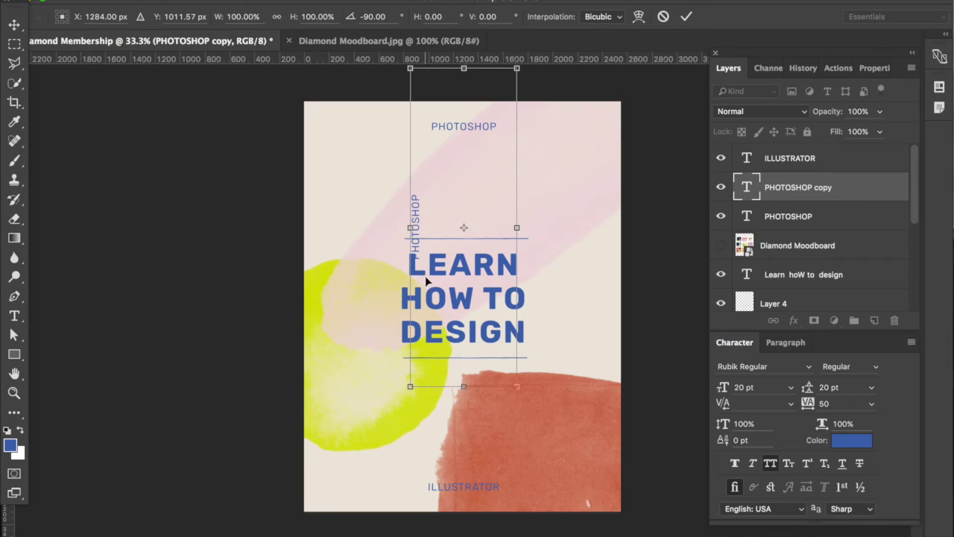
key("Return")
left_click_drag(418, 212, 324, 295)
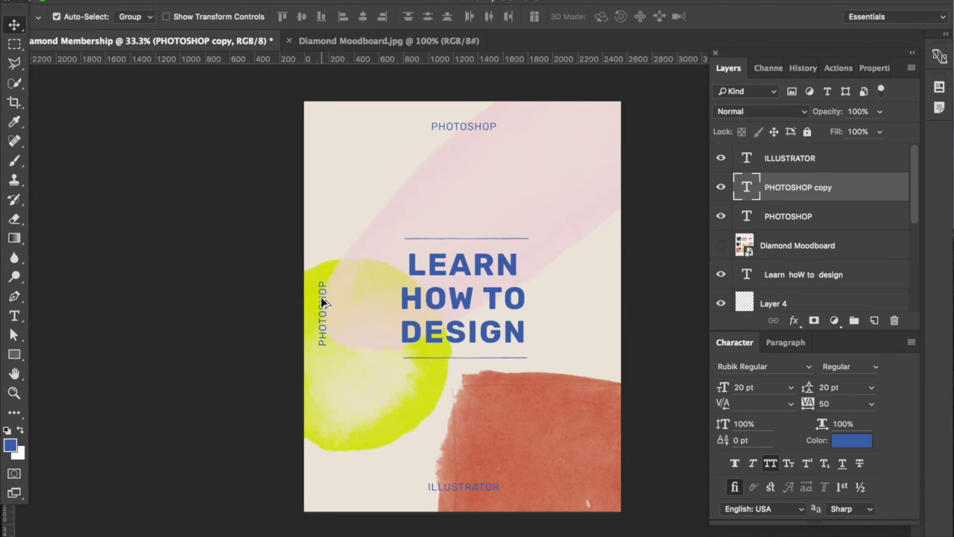
left_click_drag(321, 296, 349, 294)
key("ctrl+z")
Change the text of the rotated label at the page's left edge to CANVA.
left_click(14, 315)
left_click(322, 309)
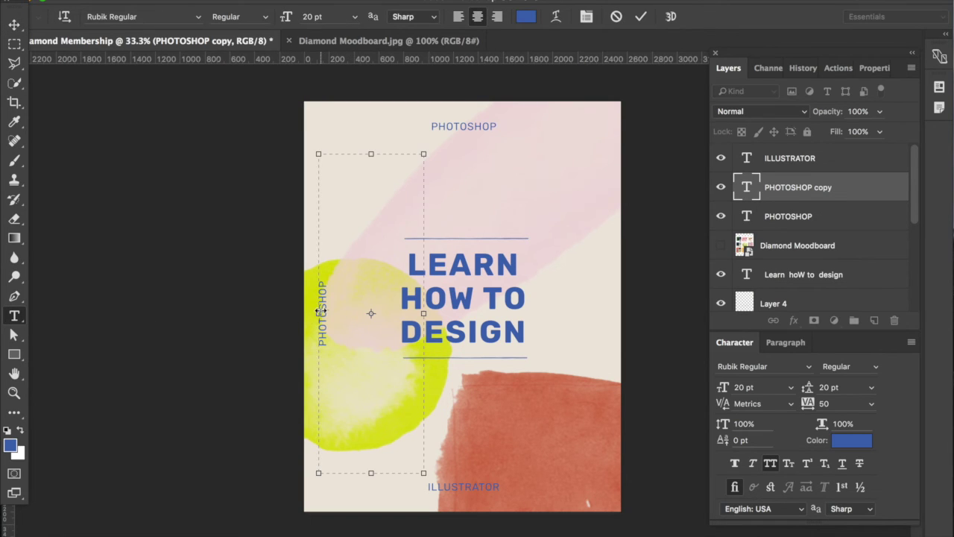
key("ctrl+a")
type("CANVA")
Nudge the CANVA label up to the headline's mid-height and slightly inward from the page's left edge.
left_click(12, 32)
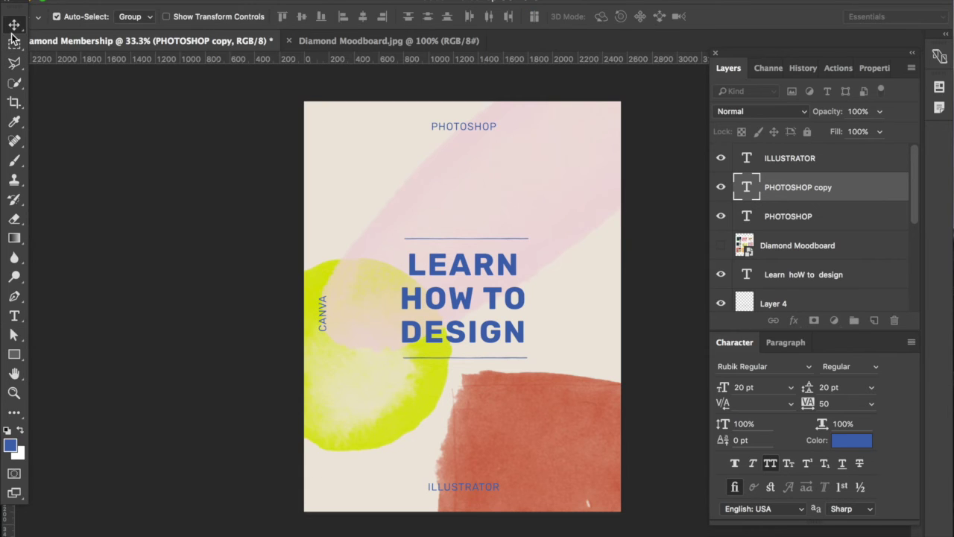
key("shift+Right")
key("shift+Right")
key("shift+Up")
key("shift+Up")
key("shift+Up")
key("shift+Up")
key("shift+Up")
key("shift+Up")
key("shift+Right")
key("shift+Up")
key("shift+Up")
key("shift+Up")
key("shift+Up")
key("shift+Right")
key("shift+Up")
key("shift+Right")
key("shift+Down")
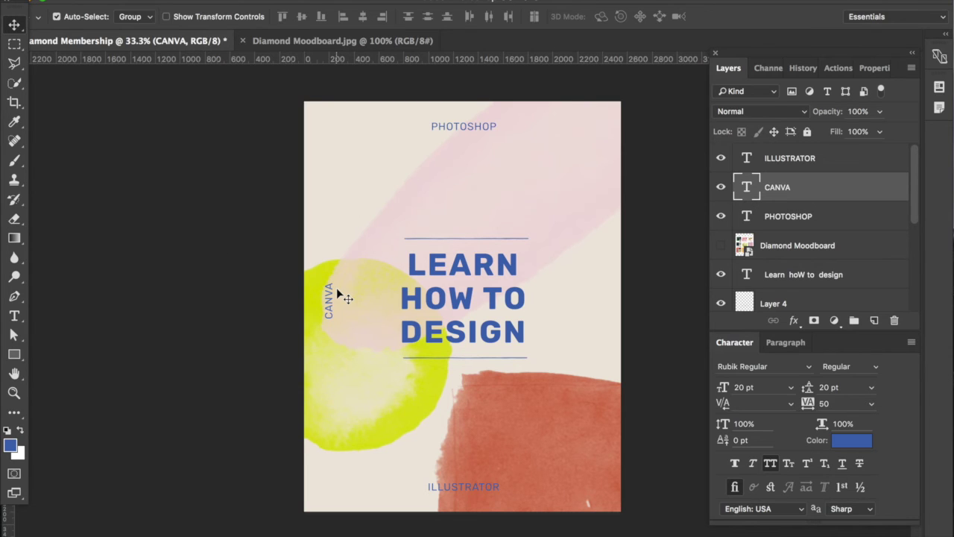
Duplicate the CANVA label to the page's right edge and rotate the copy so it reads downward.
left_click_drag(332, 302, 604, 294)
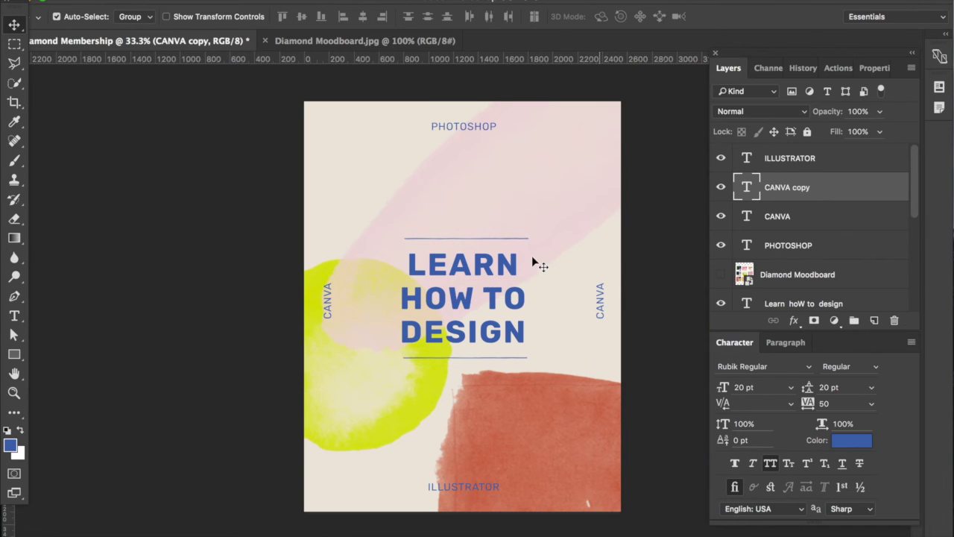
key("super+t")
left_click_drag(451, 257, 704, 322)
left_click_drag(680, 281, 580, 274)
key("Return")
Change the text of the vertical label at the page's right edge to INDESIGN.
left_click(14, 316)
left_click(598, 301)
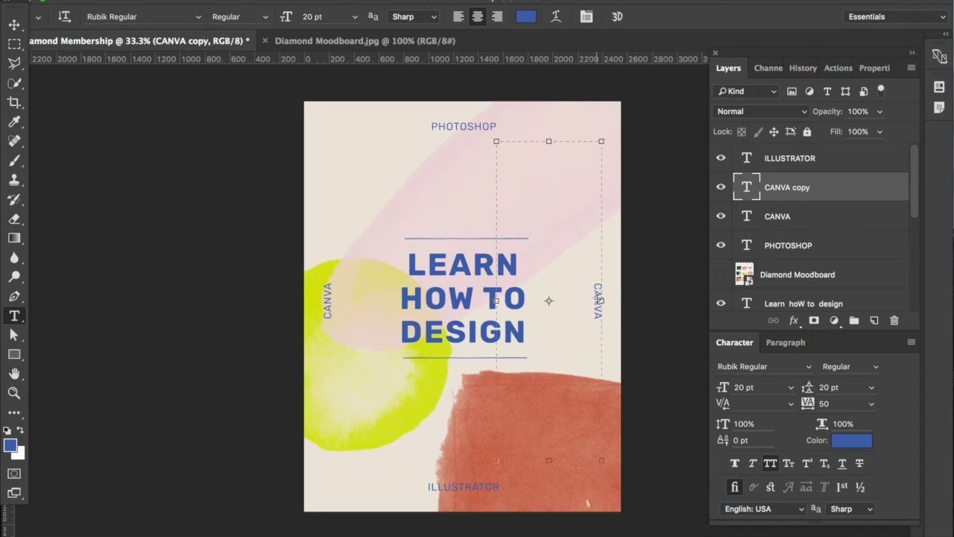
left_click(598, 301)
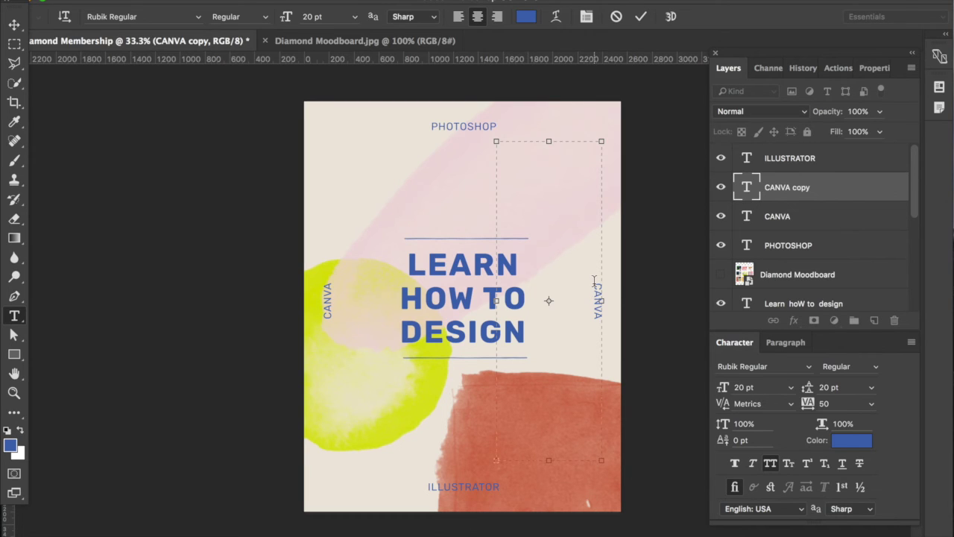
double_click(596, 289)
left_click(596, 288)
type("INDESIGN")
left_click(14, 25)
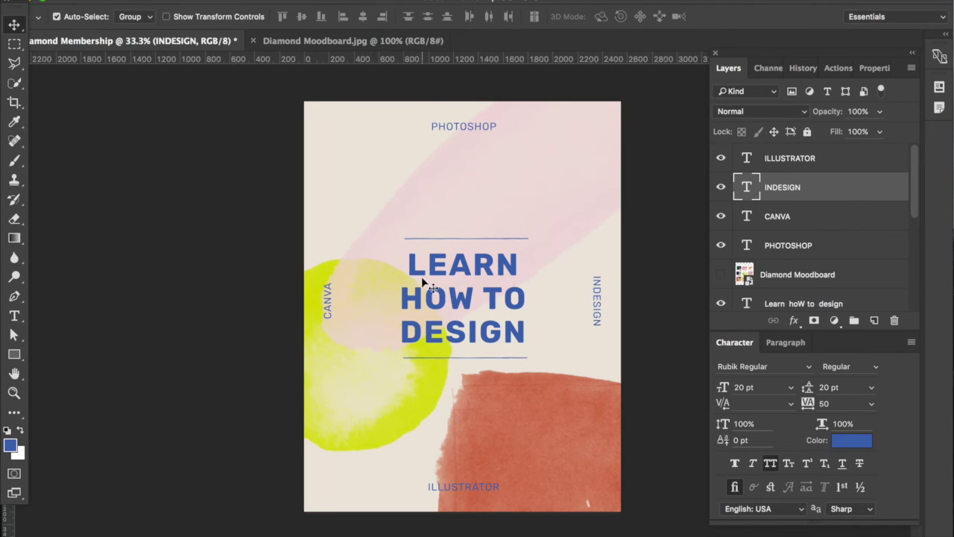
Select the thin-line layer and toggle its visibility to compare the layout with and without the lines around the headline.
left_click(458, 239)
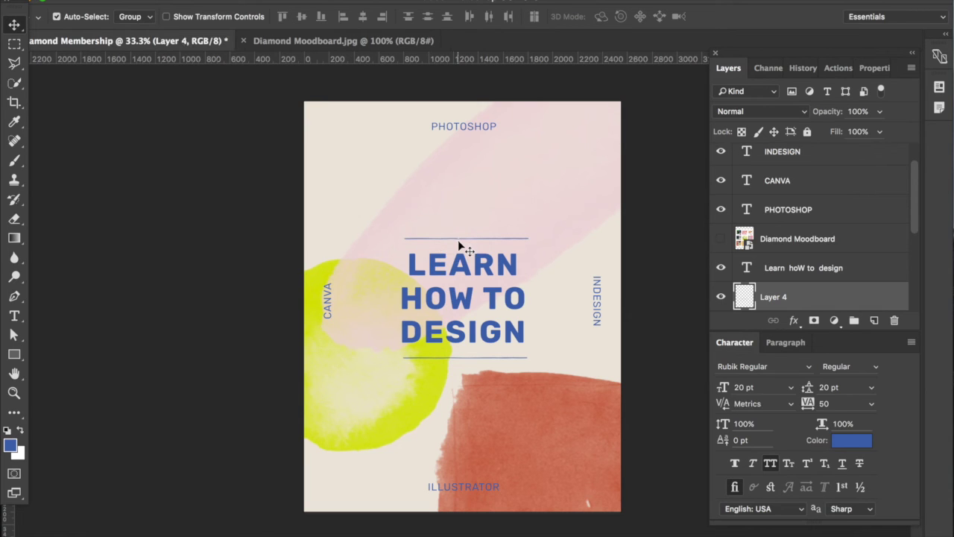
left_click(457, 240)
left_click(456, 239)
left_click(718, 238)
left_click(718, 238)
left_click(718, 239)
left_click(718, 238)
left_click(718, 240)
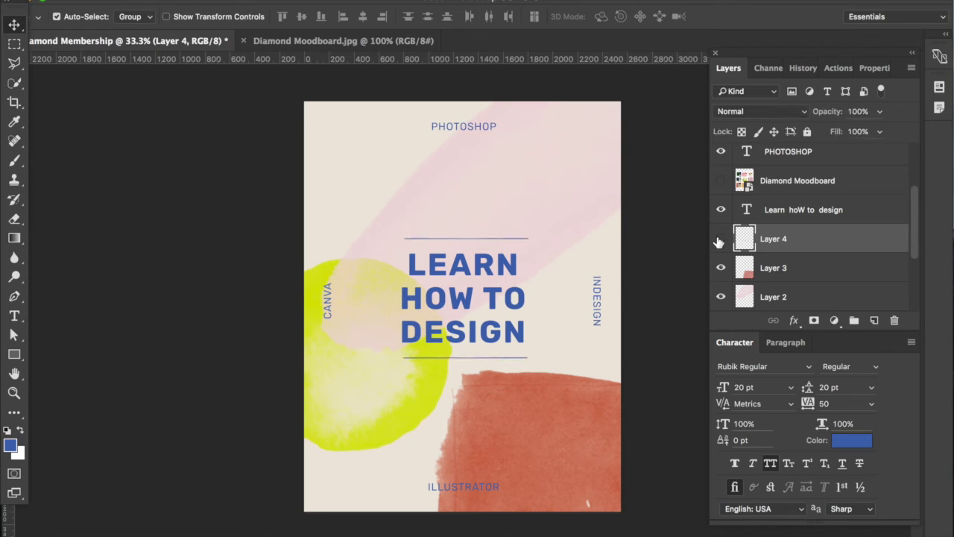
Delete the headline's line layer, add a new layer, and stamp thin 600 px lines on both sides of PHOTOSHOP and ILLUSTRATOR.
left_click_drag(818, 245, 894, 320)
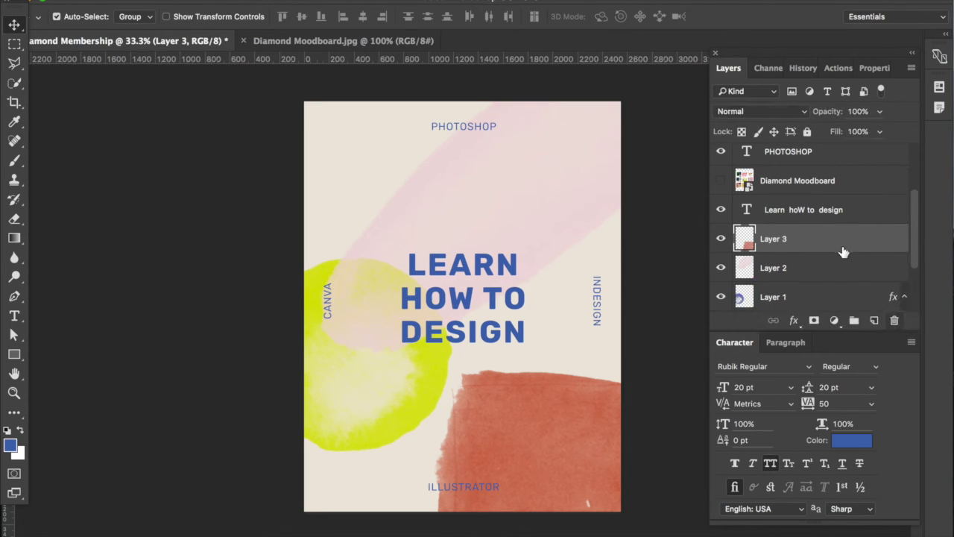
left_click(874, 321)
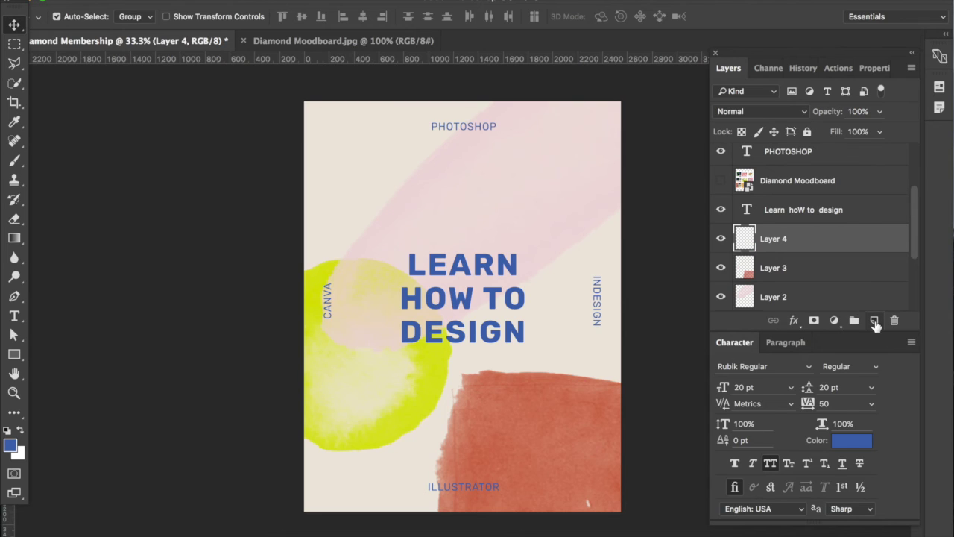
left_click(14, 160)
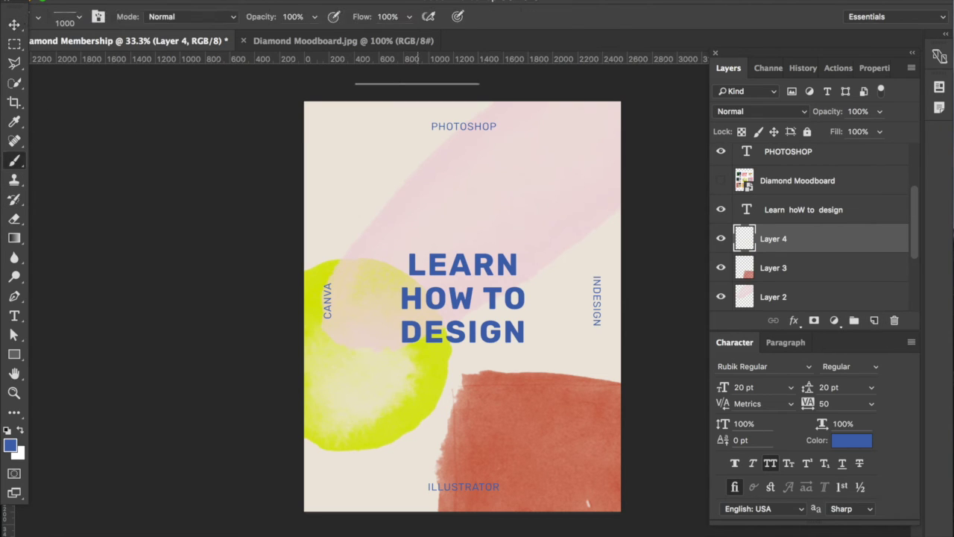
key("bracketleft")
key("bracketleft")
key("bracketleft")
key("bracketleft")
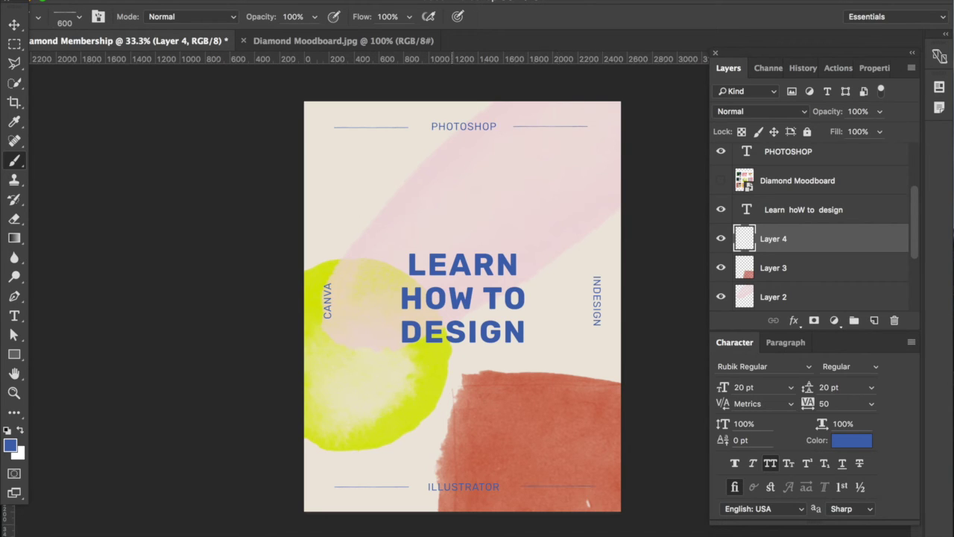
Toggle the new line layer's visibility to compare the page with and without the lines beside PHOTOSHOP and ILLUSTRATOR.
left_click(722, 240)
left_click(722, 240)
left_click(722, 240)
left_click(722, 240)
left_click(722, 240)
Add another new layer and stamp a single 1000 px horizontal line above the headline.
left_click(874, 320)
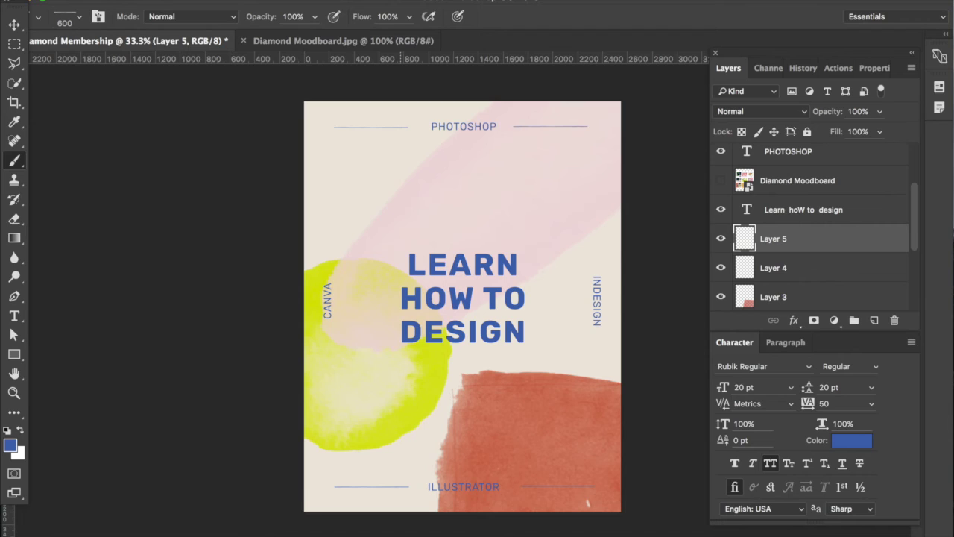
left_click(408, 193)
key("super+z")
key("bracketright")
key("bracketright")
key("bracketright")
key("bracketright")
left_click(457, 194)
Rotate the new line to -90° and place it vertically above the CANVA label, in line with the text.
key("v")
key("super+t")
left_click_drag(363, 214, 469, 259)
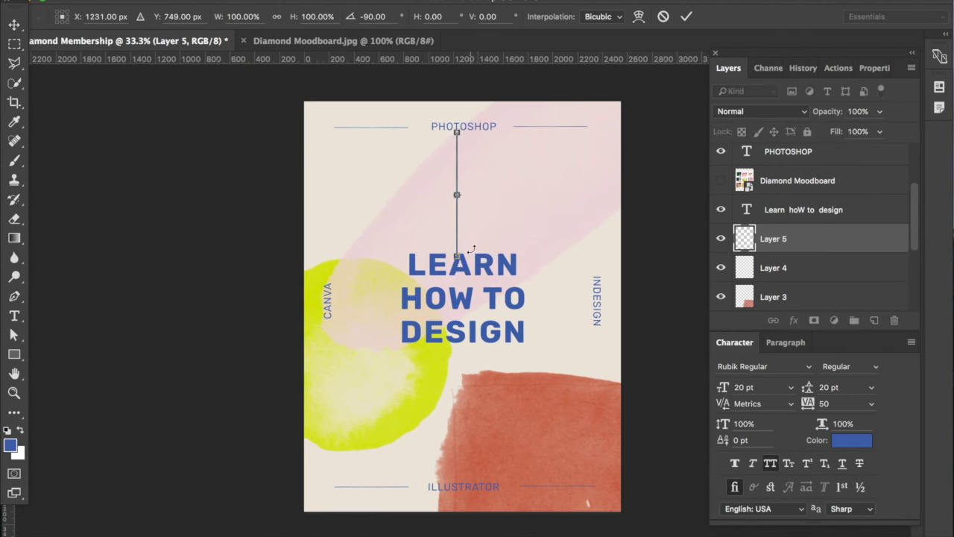
left_click_drag(457, 160, 328, 166)
key("Return")
key("Left")
key("Left")
key("Left")
key("Left")
key("Left")
key("Left")
key("Left")
key("Left")
key("Left")
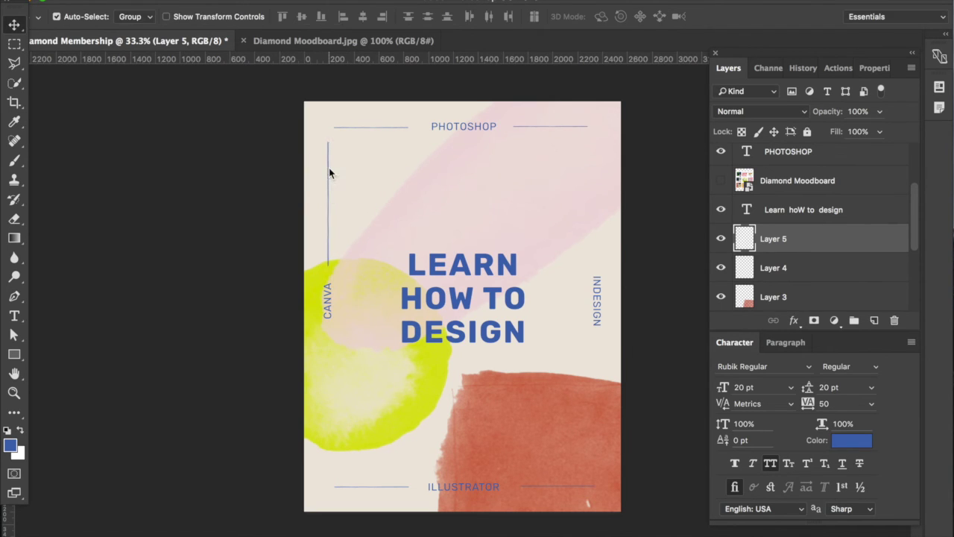
Duplicate the vertical line below the CANVA label and nudge the label down to centre it between both lines.
left_click_drag(328, 169, 332, 372)
left_click(330, 309)
key("shift+Down")
key("shift+Down")
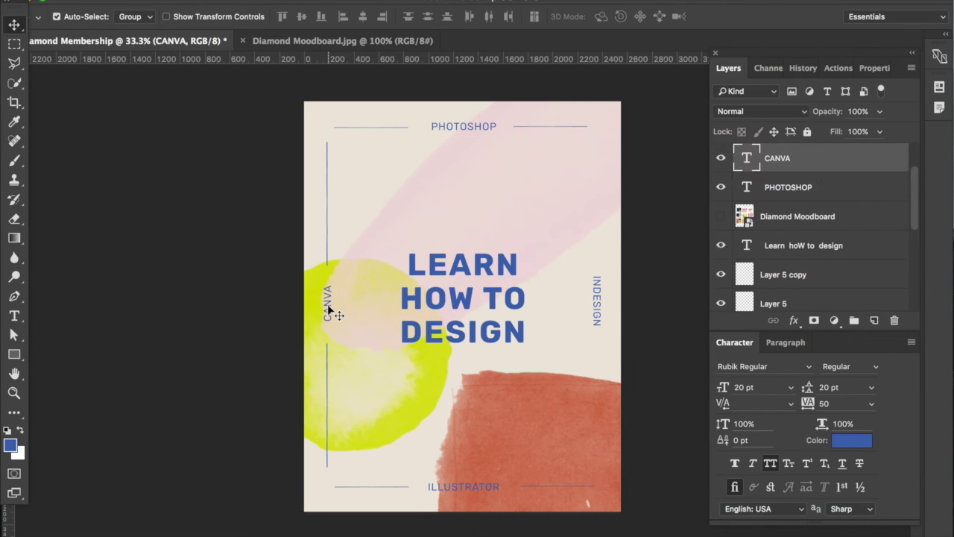
left_click(329, 230)
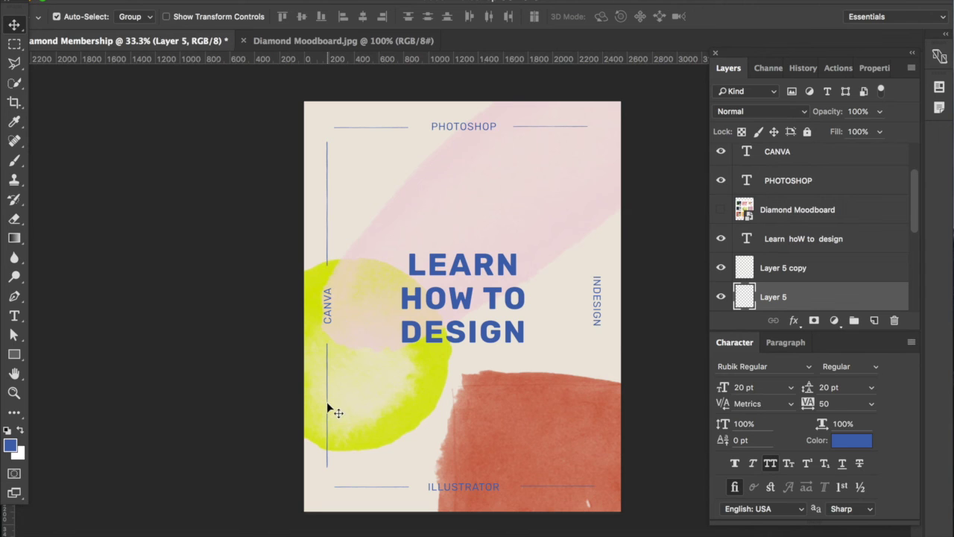
left_click_drag(328, 408, 532, 408)
key("super+z")
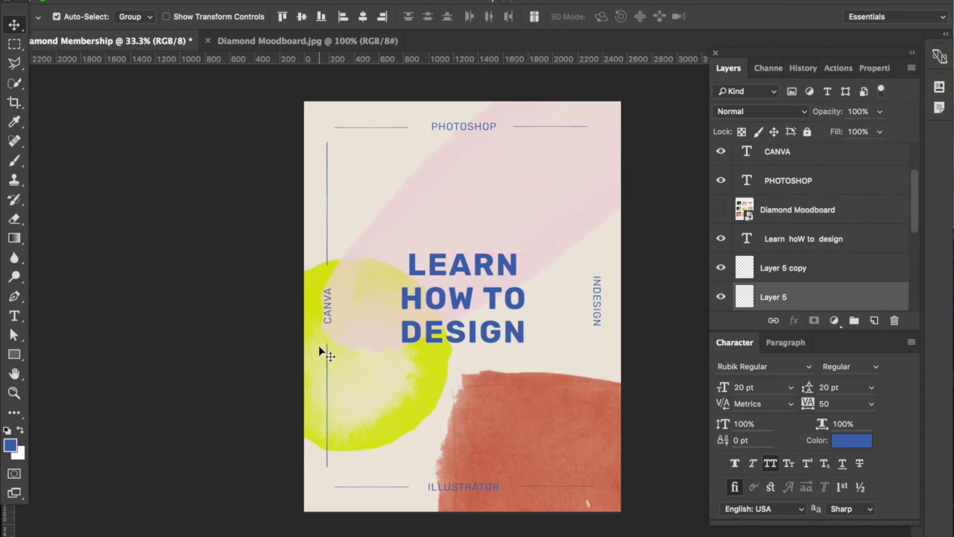
left_click(243, 339)
Duplicate both vertical lines beside CANVA and move the copies to the page's right edge, above and below INDESIGN.
left_click(327, 352)
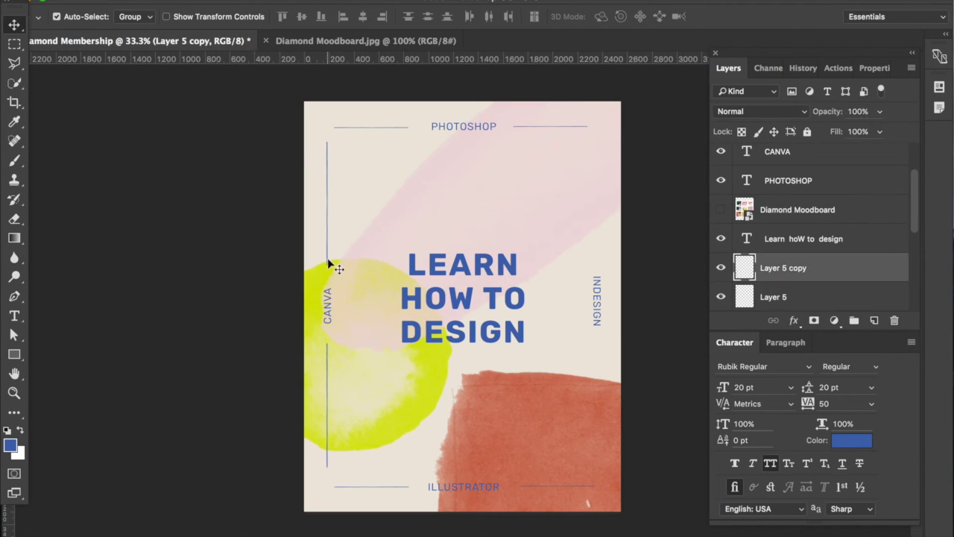
left_click(806, 296, "shift")
left_click_drag(812, 296, 874, 321)
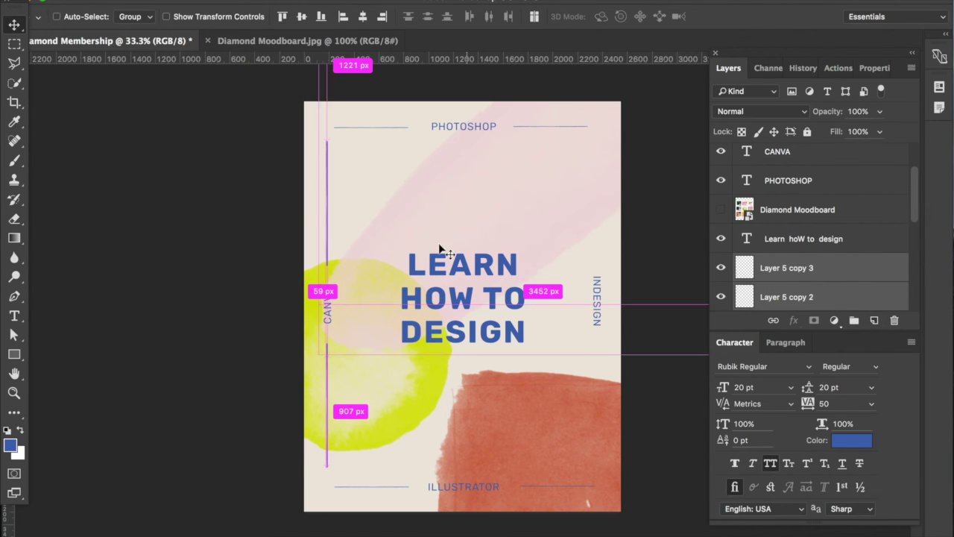
key("super+t")
left_click_drag(327, 194, 598, 178)
key("Return")
key("Right")
key("Right")
key("Right")
key("Right")
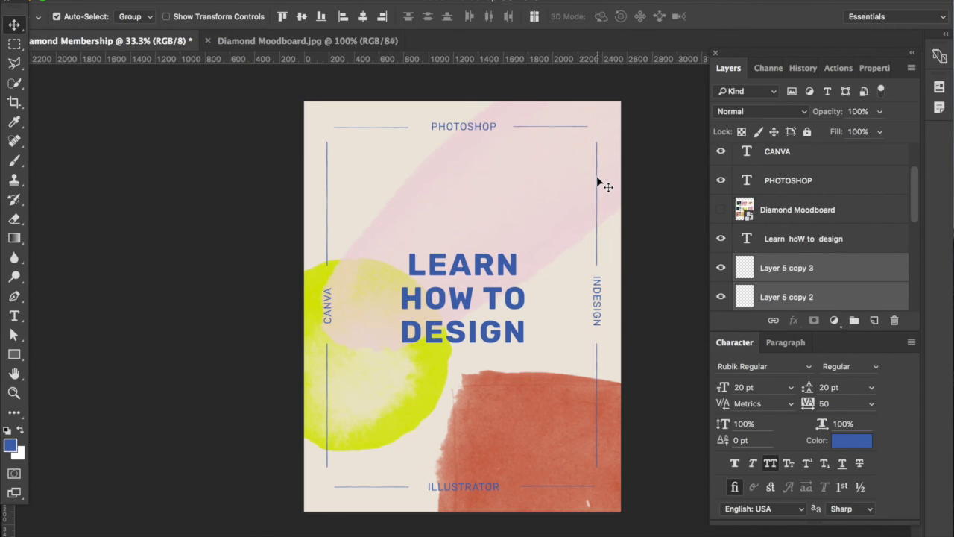
Move the LEARN HOW TO DESIGN headline straight up to make room for text beneath it.
left_click(125, 292)
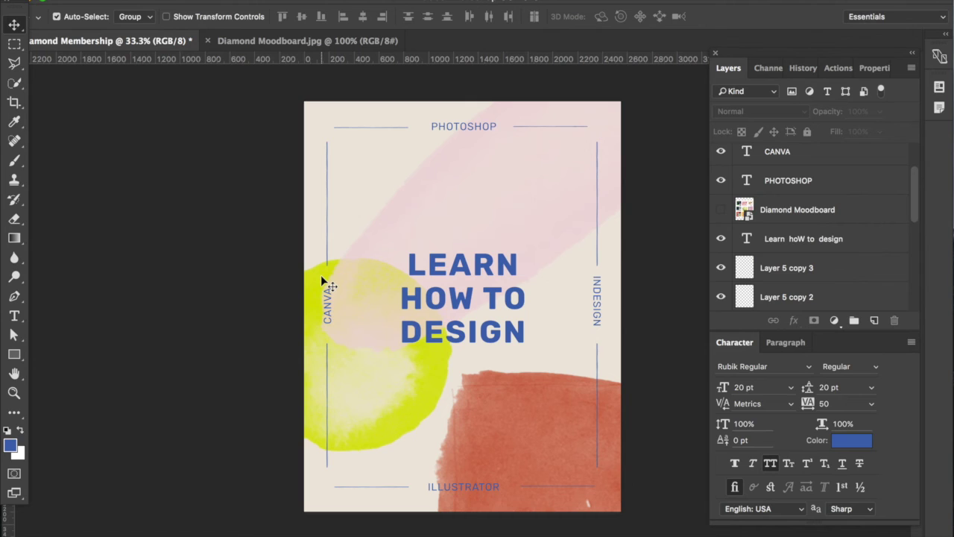
left_click(231, 286)
left_click_drag(420, 293, 419, 268)
Add the lines SATURDAY, APRIL 16TH and 1:30-3:30PM below DESIGN in the headline text box.
left_click(15, 313)
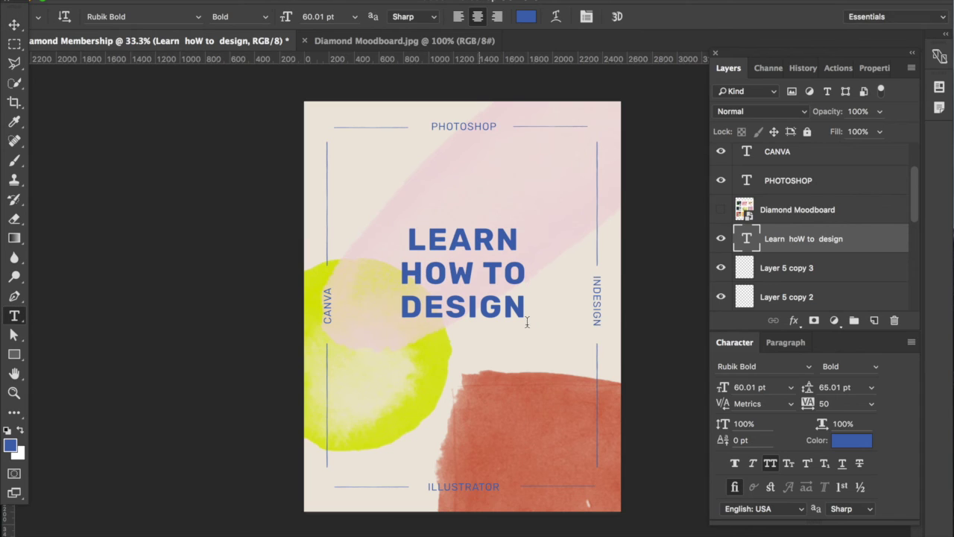
left_click(520, 306)
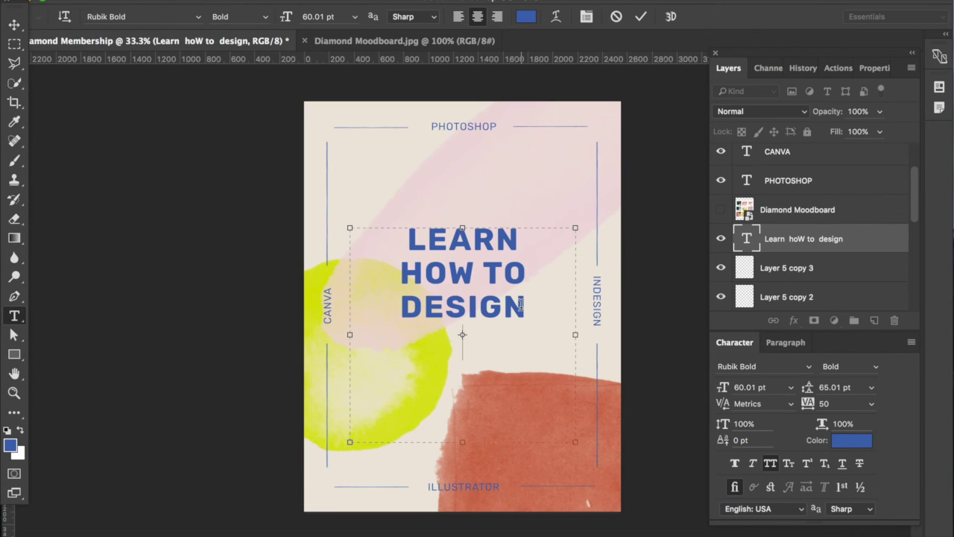
type("SATURDAY")
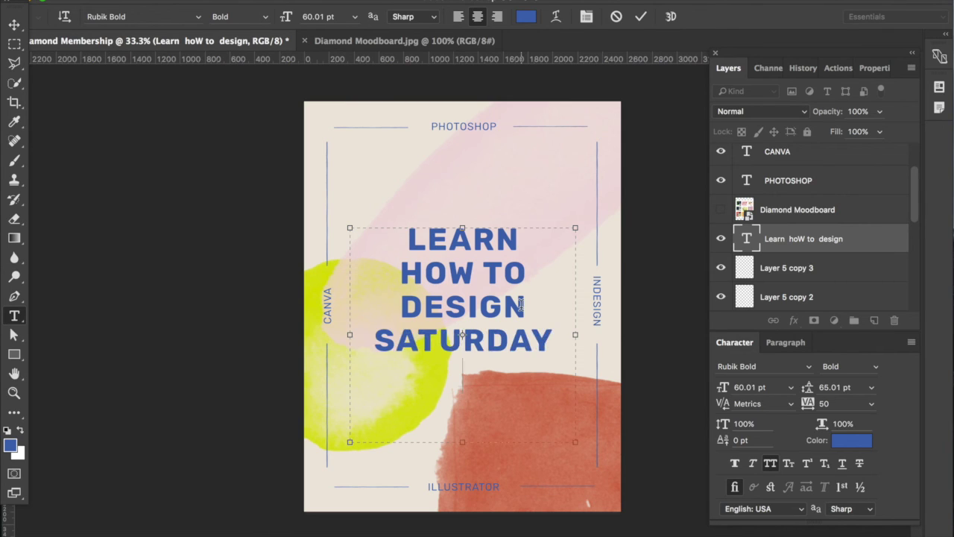
key("Return")
type("APRIL")
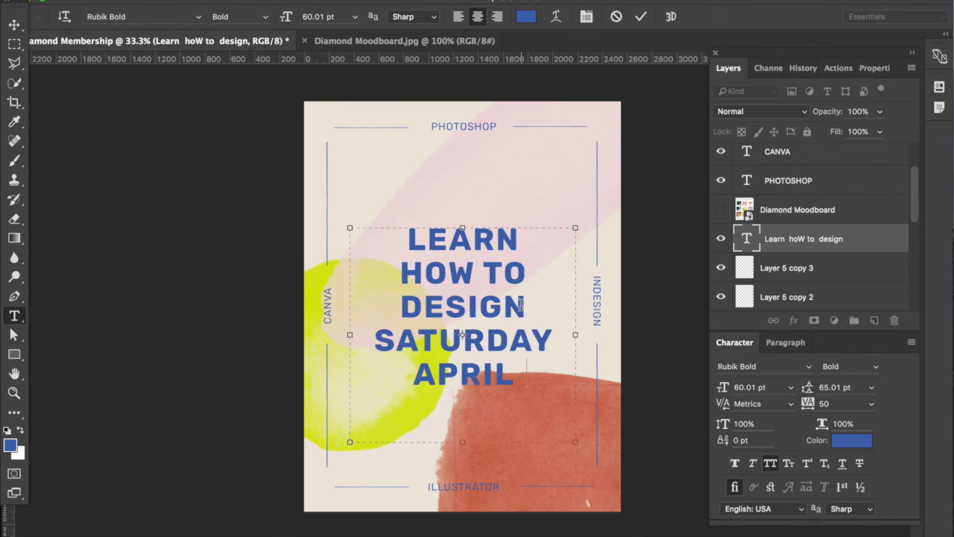
type(" 16TH")
key("Return")
type("1:30-3:30PM")
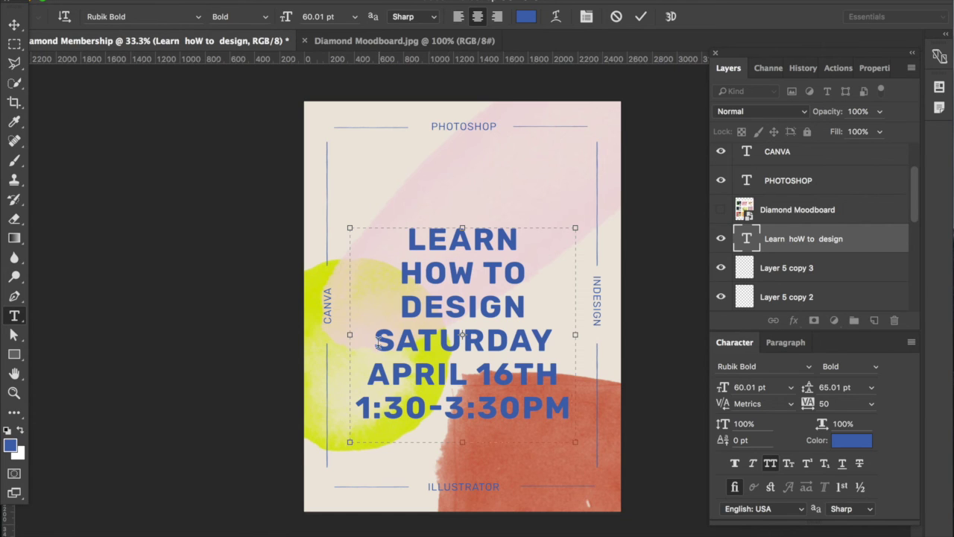
Set the three date and time lines to 30 pt with 35 pt leading.
left_click_drag(378, 340, 571, 410)
left_click(753, 386)
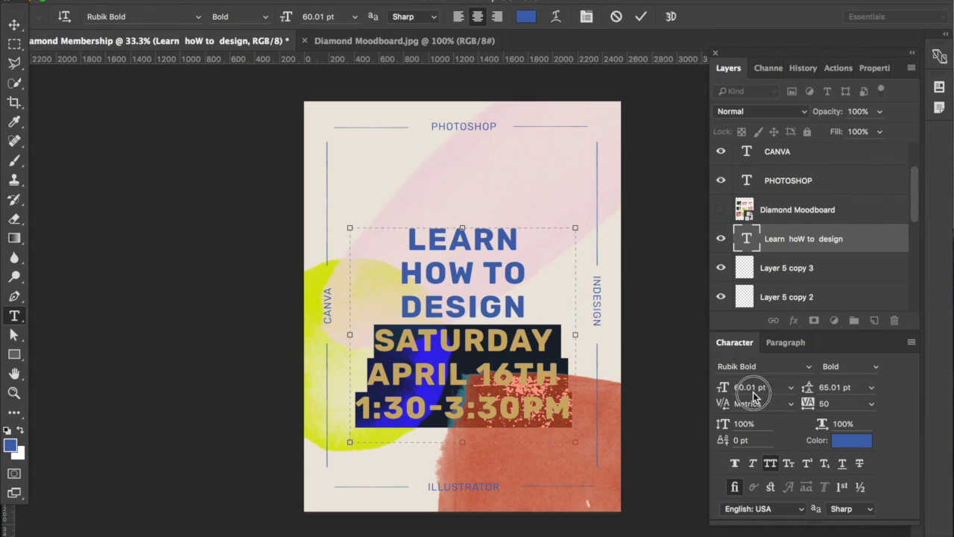
type("30")
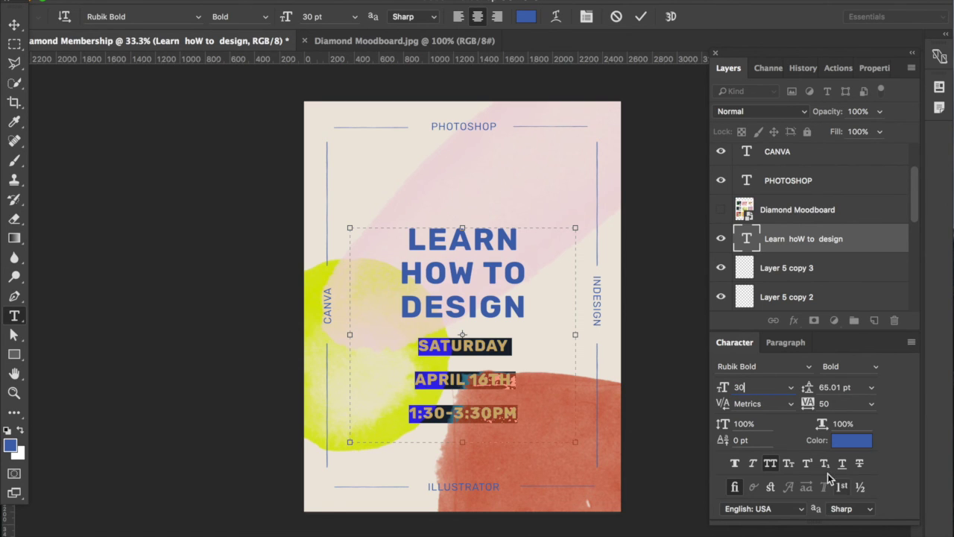
left_click(837, 387)
type("35")
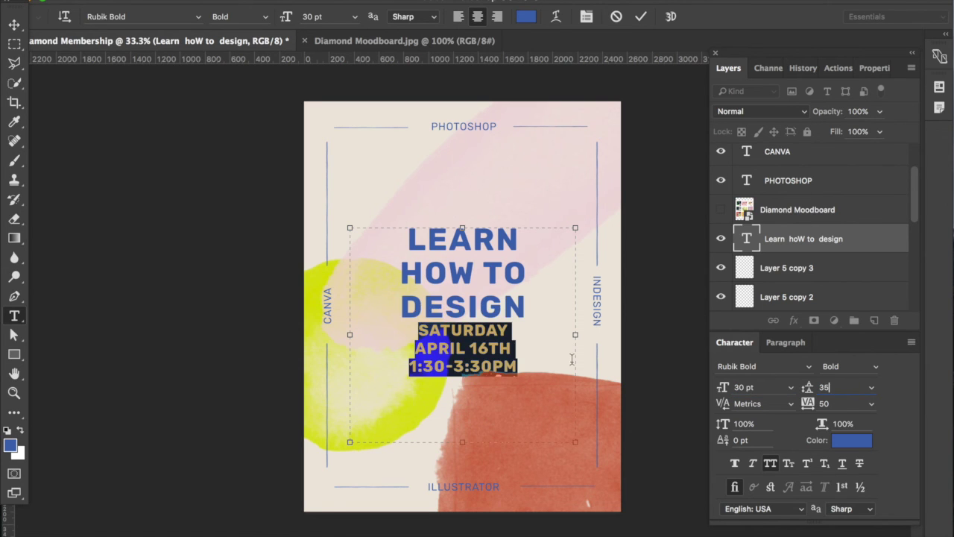
Insert an empty line between the headline and SATURDAY, and finish editing the text.
left_click(418, 331)
key("Return")
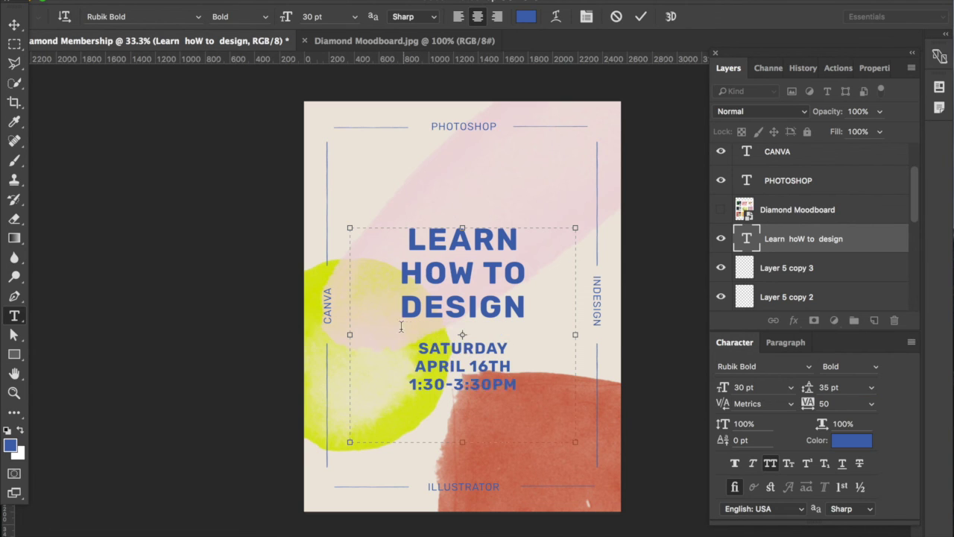
left_click_drag(418, 349, 502, 384)
left_click(13, 27)
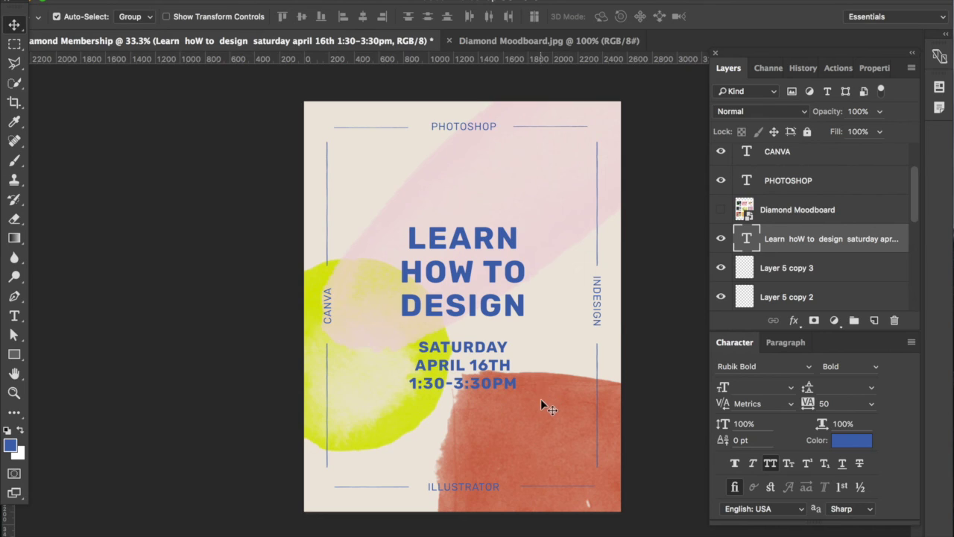
left_click(167, 296)
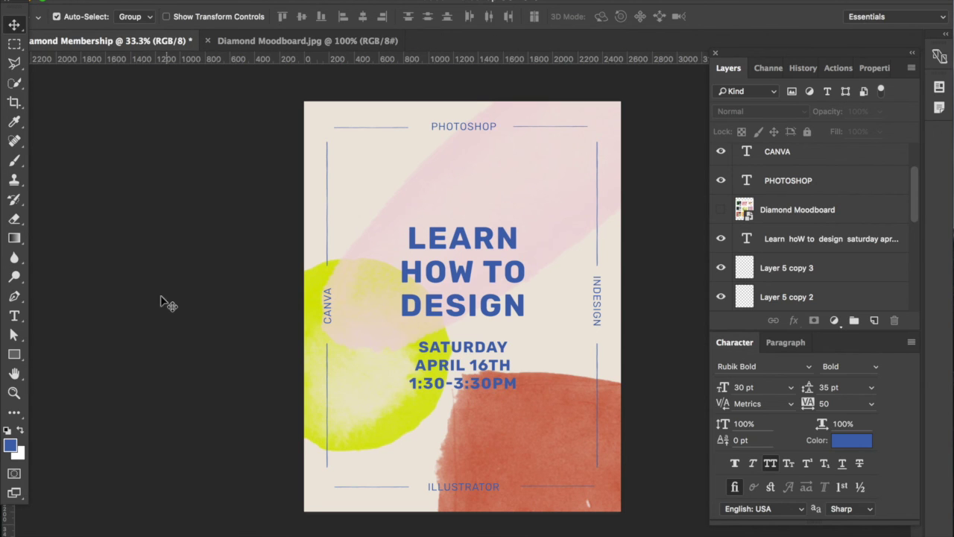
Draw a circle about 97 px wide with blue fill and no stroke, centred above the headline.
left_click_drag(16, 352, 48, 382)
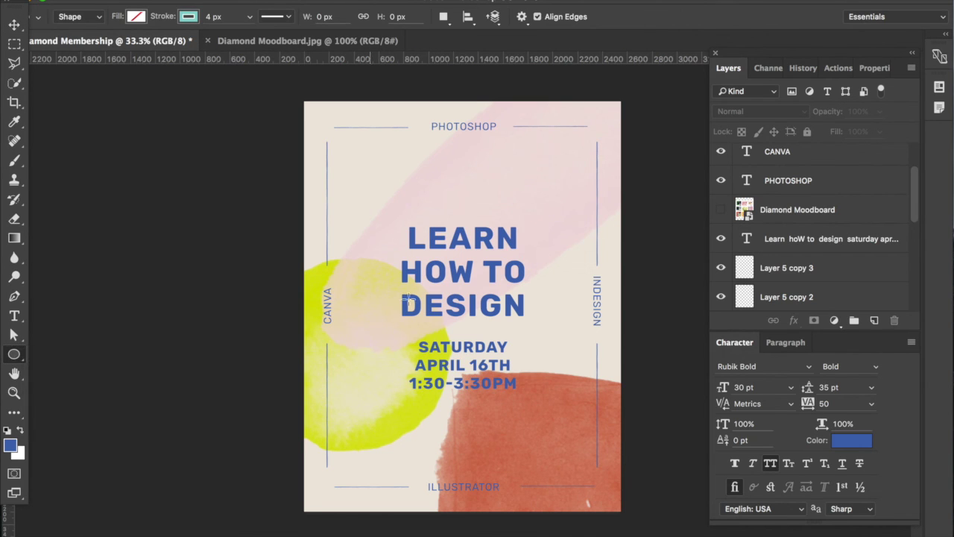
left_click(194, 19)
left_click(126, 46)
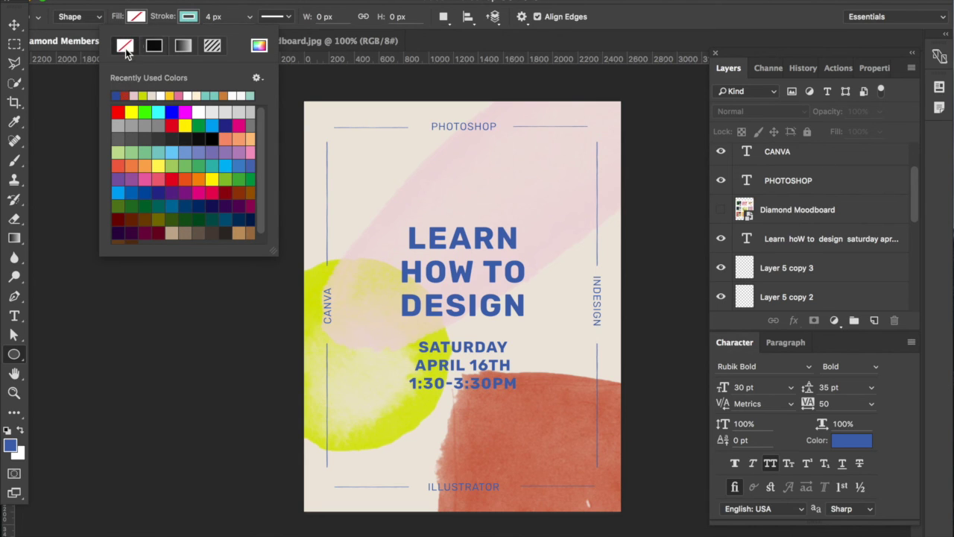
left_click(137, 16)
left_click(63, 95)
left_click(140, 17)
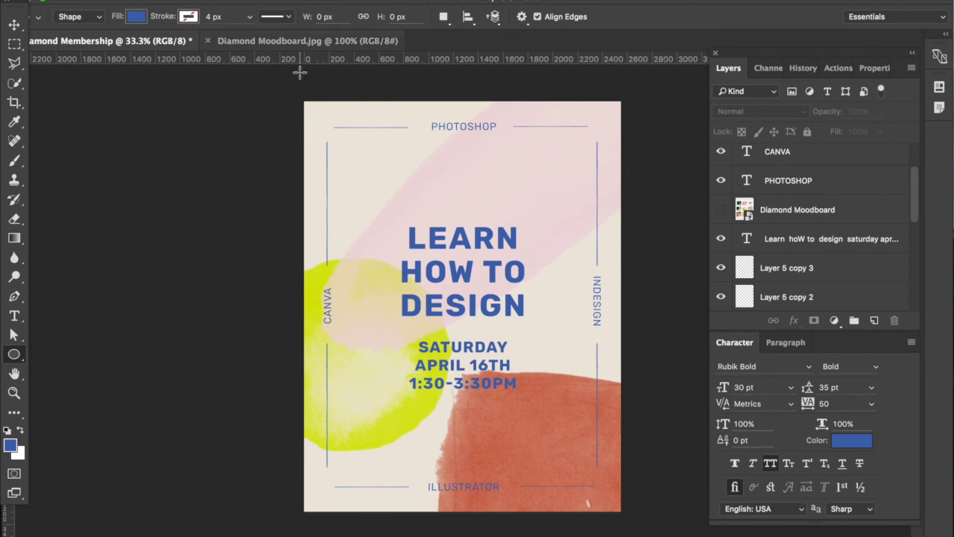
left_click_drag(453, 202, 468, 214)
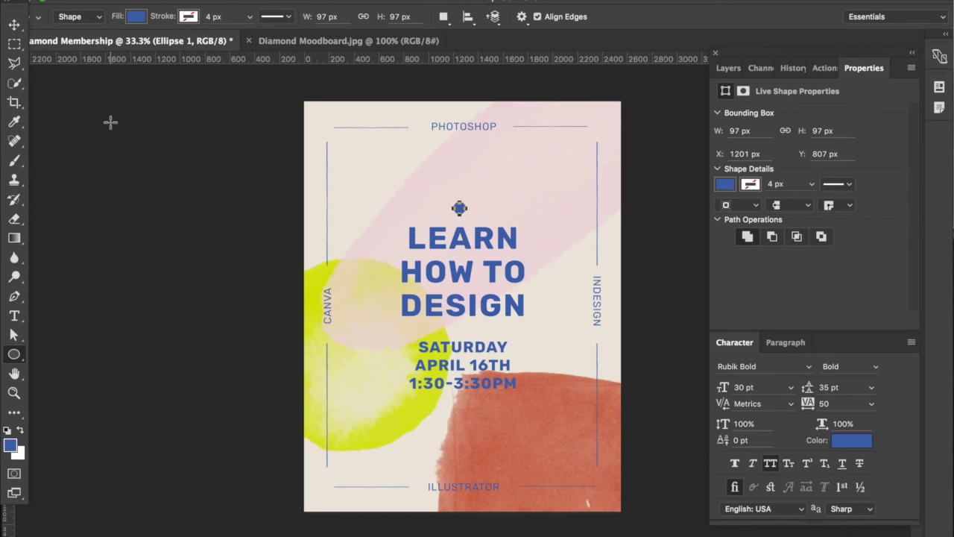
Raise the blue dot 40 px, then scale it down to about 55 px and centre it over the headline.
left_click(13, 26)
key("shift+Up")
key("shift+Up")
key("shift+Up")
key("shift+Up")
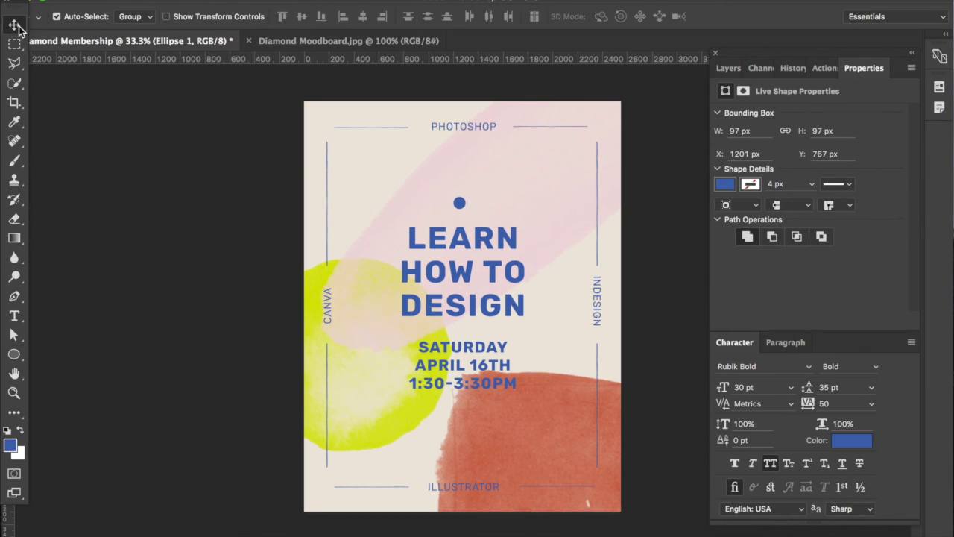
key("super+t")
mouse_move(451, 197)
left_mouse_down()
mouse_move(465, 206)
mouse_move(458, 202)
left_mouse_up()
key("Return")
key("super+t")
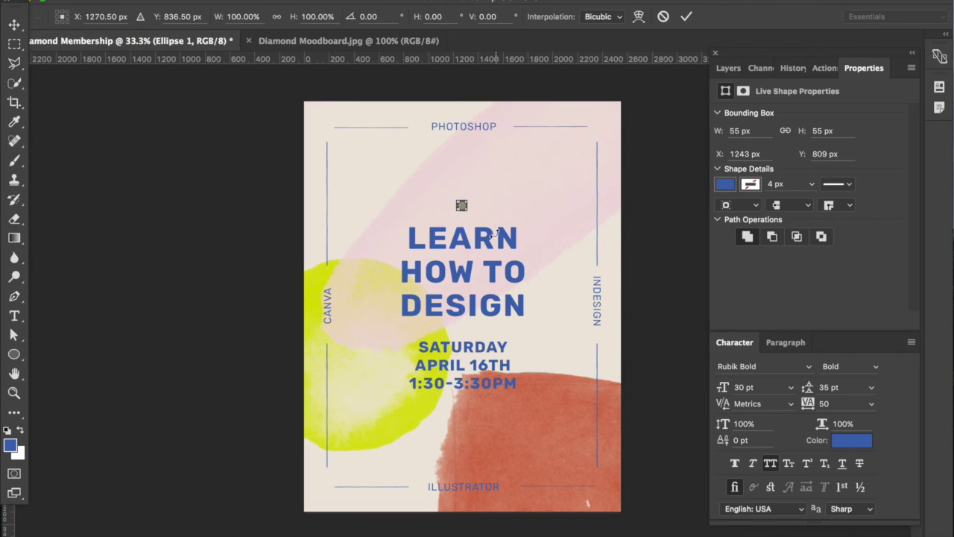
key("Return")
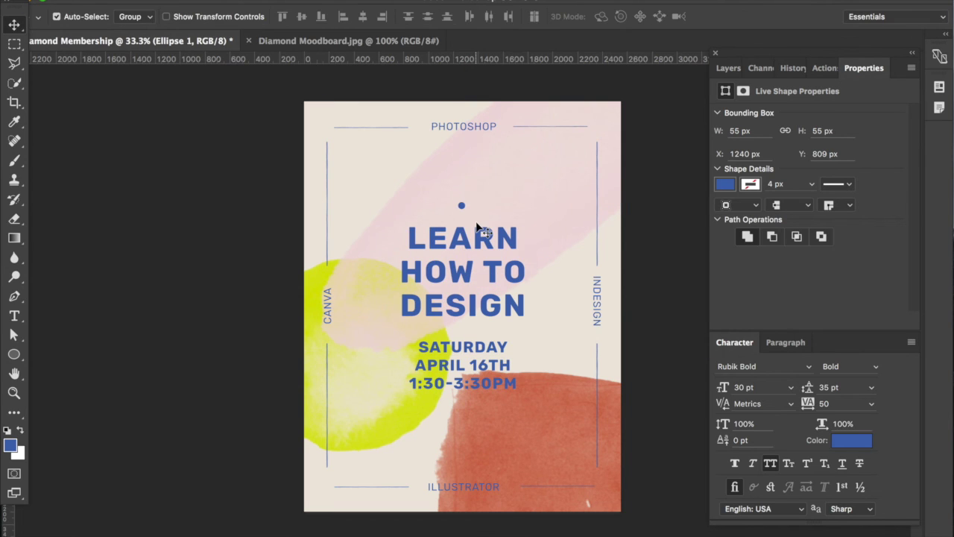
Move the blue dot up to just below the PHOTOSHOP label, at about X 1244 px, Y 433 px.
key("Up")
key("Up")
key("Up")
key("shift+Right")
key("shift+Up")
key("shift+Up")
key("shift+Up")
key("shift+Up")
key("shift+Up")
key("shift+Up")
key("shift+Up")
key("shift+Up")
key("shift+Up")
key("shift+Up")
key("shift+Up")
key("shift+Up")
key("shift+Up")
key("shift+Up")
key("shift+Up")
key("shift+Up")
key("shift+Up")
key("shift+Up")
key("shift+Up")
key("shift+Up")
key("shift+Up")
key("shift+Up")
key("shift+Up")
key("shift+Up")
key("shift+Up")
key("shift+Up")
key("shift+Up")
key("shift+Up")
key("shift+Up")
left_click(216, 209)
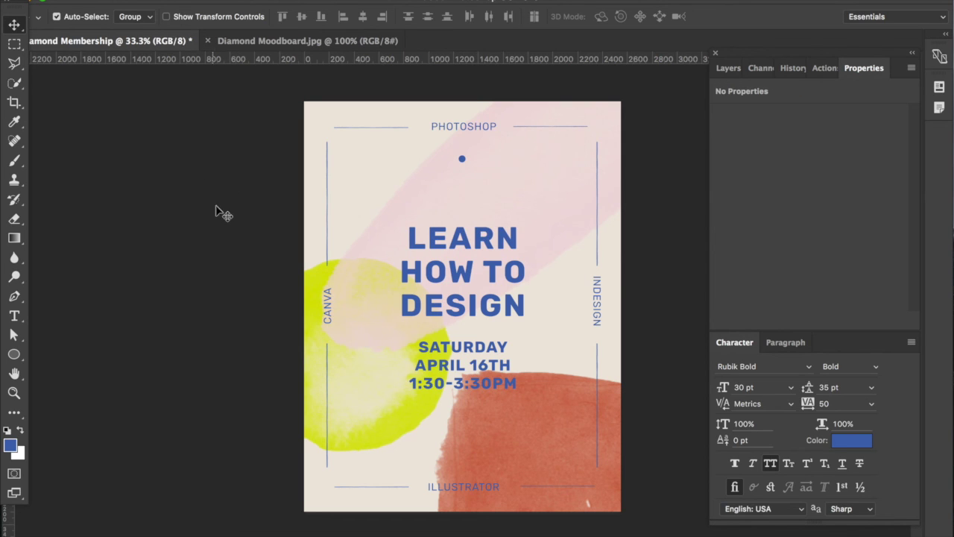
Duplicate the blue dot straight down to just above the ILLUSTRATOR label, at about Y 2806 px.
left_click(462, 160)
left_click(462, 159)
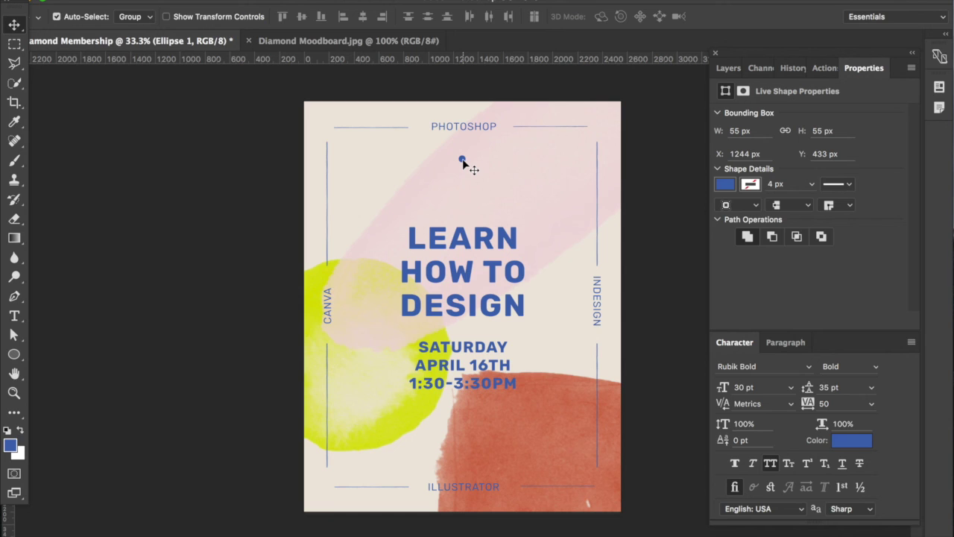
left_click_drag(462, 163, 462, 458)
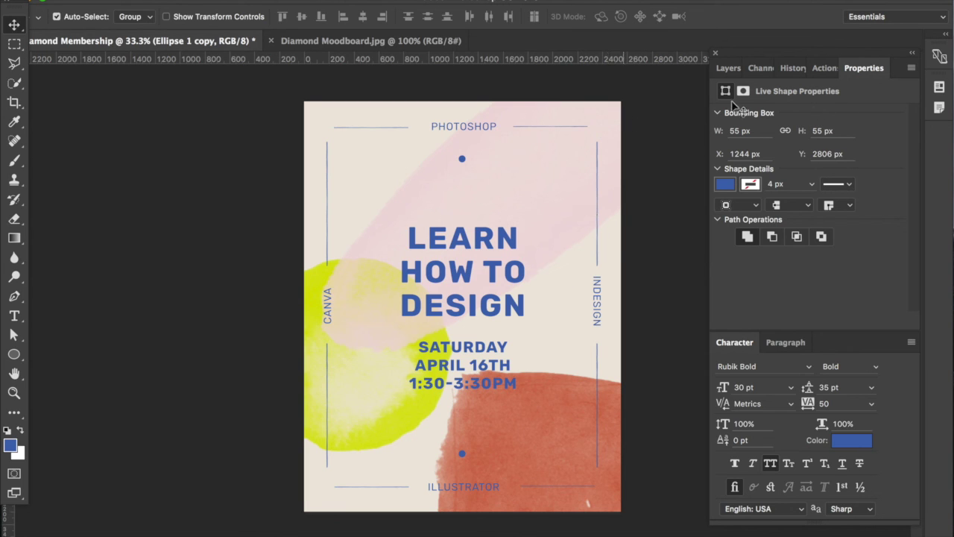
Align the CANVA and INDESIGN side labels with each other on their vertical centres.
left_click(728, 69)
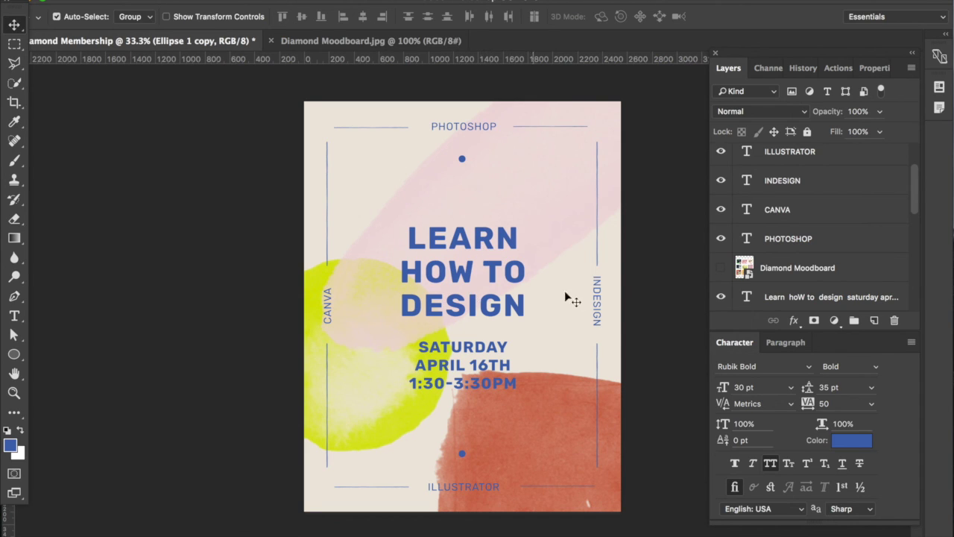
left_click(601, 307)
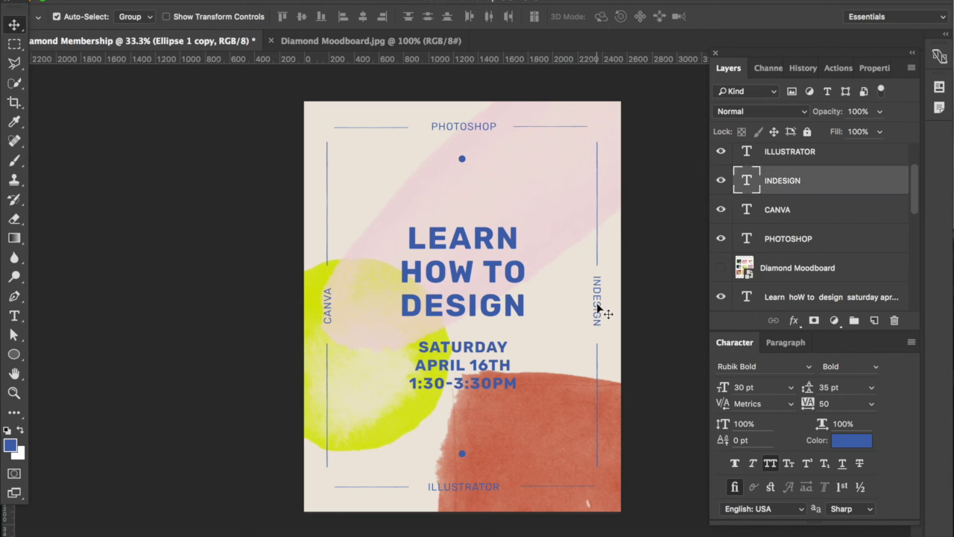
left_click(328, 309, "shift")
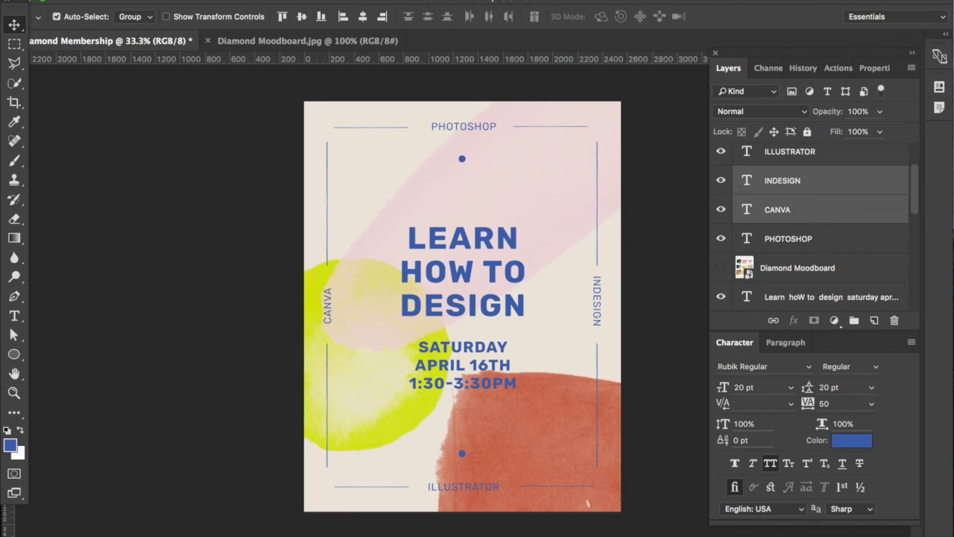
left_click(303, 18)
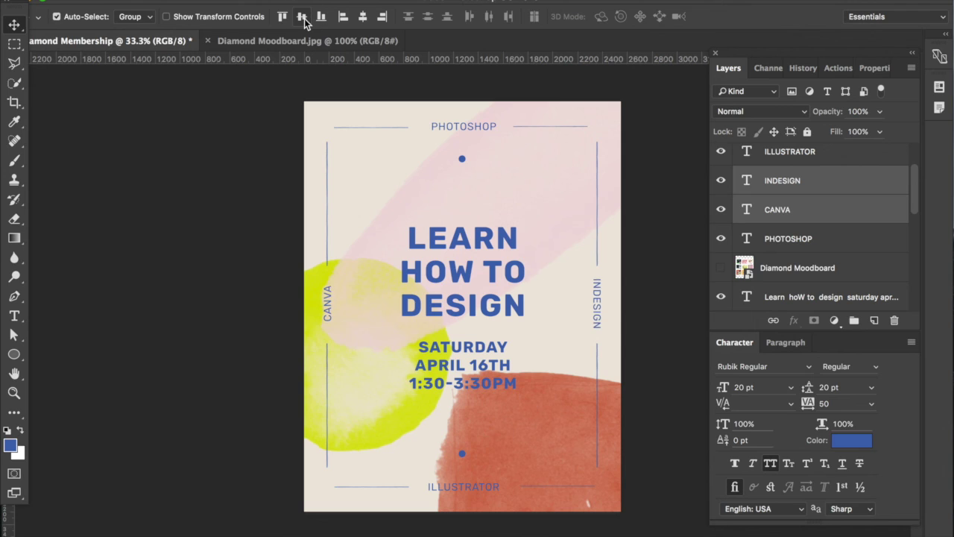
Align the PHOTOSHOP and ILLUSTRATOR labels with each other on their horizontal centres.
left_click(484, 125)
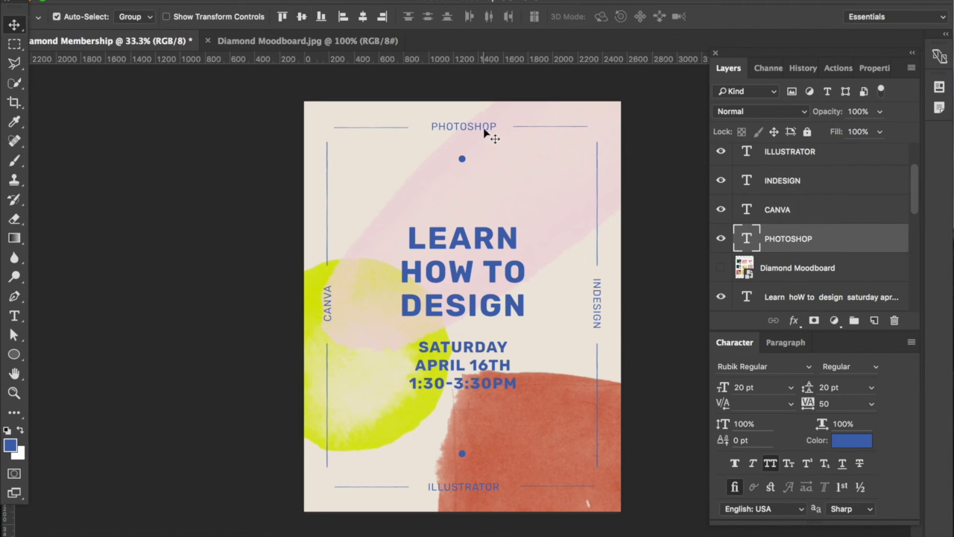
left_click(463, 487, "shift")
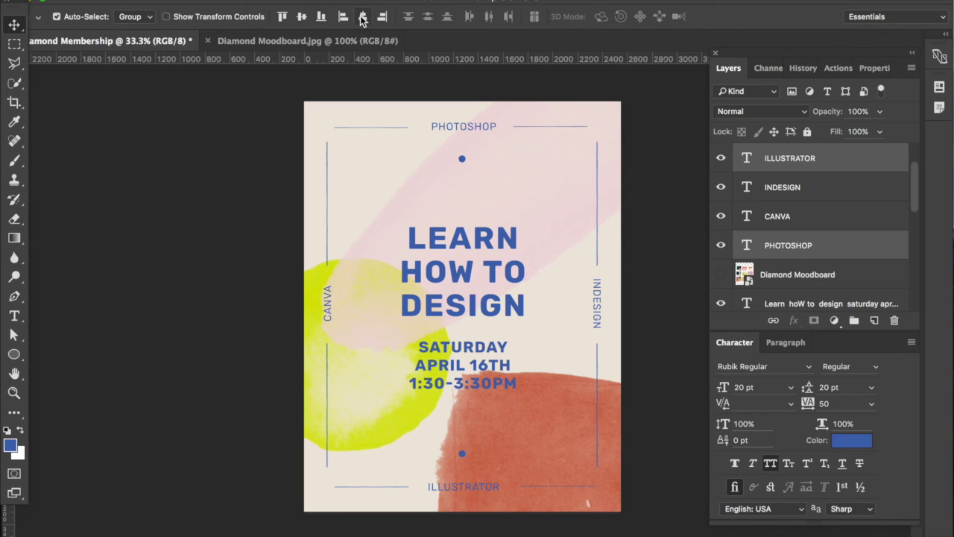
left_click(187, 196)
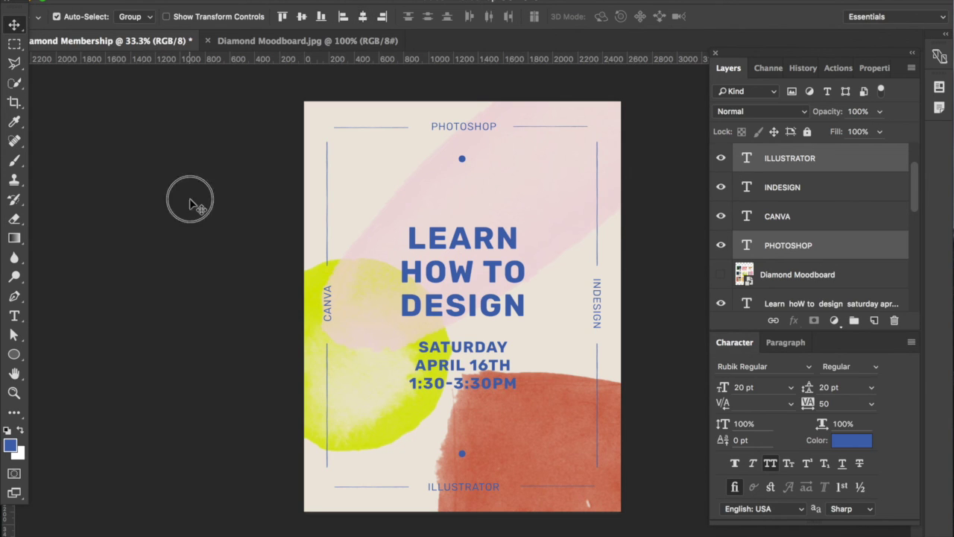
Align both blue dots, the headline text and the PHOTOSHOP and ILLUSTRATOR labels on their horizontal centres.
left_click(466, 490)
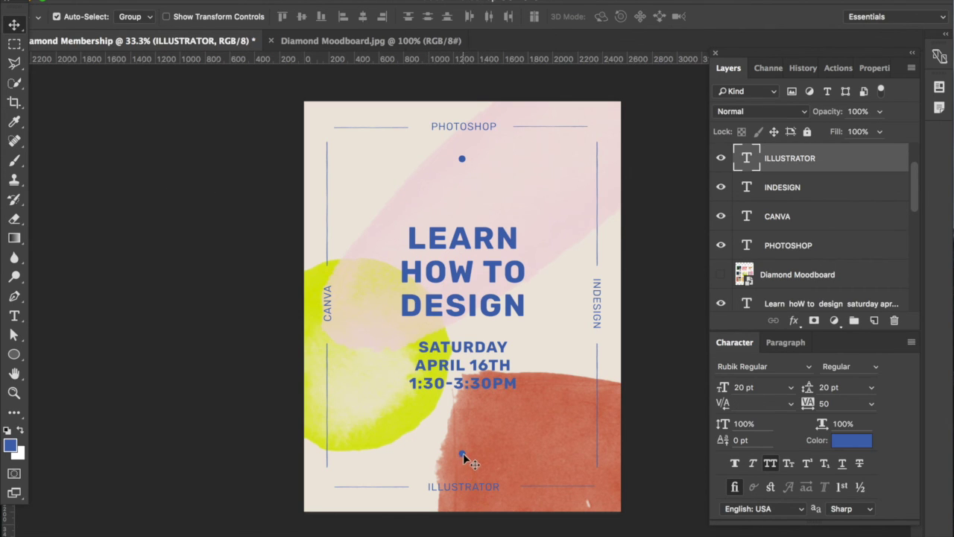
left_click(463, 453, "shift")
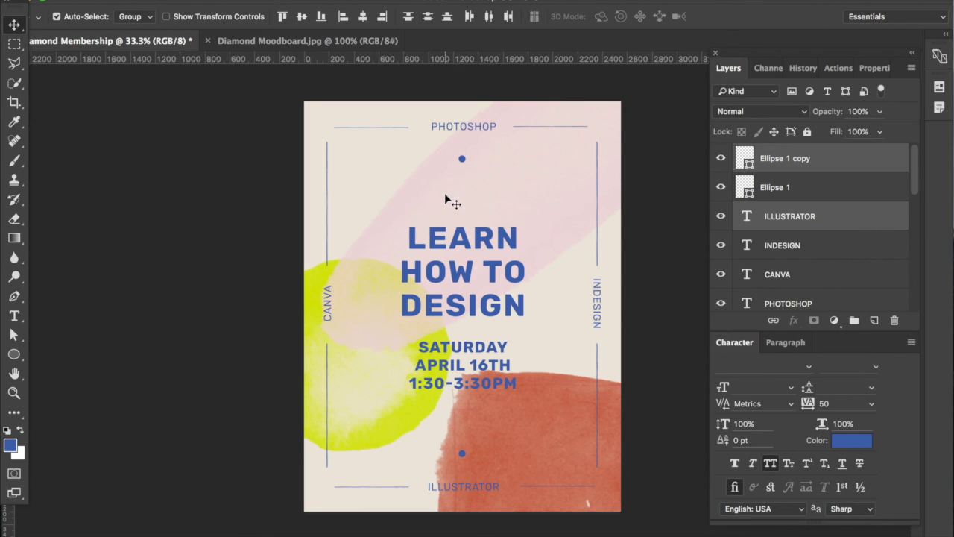
left_click(462, 159, "shift")
left_click(467, 127, "shift")
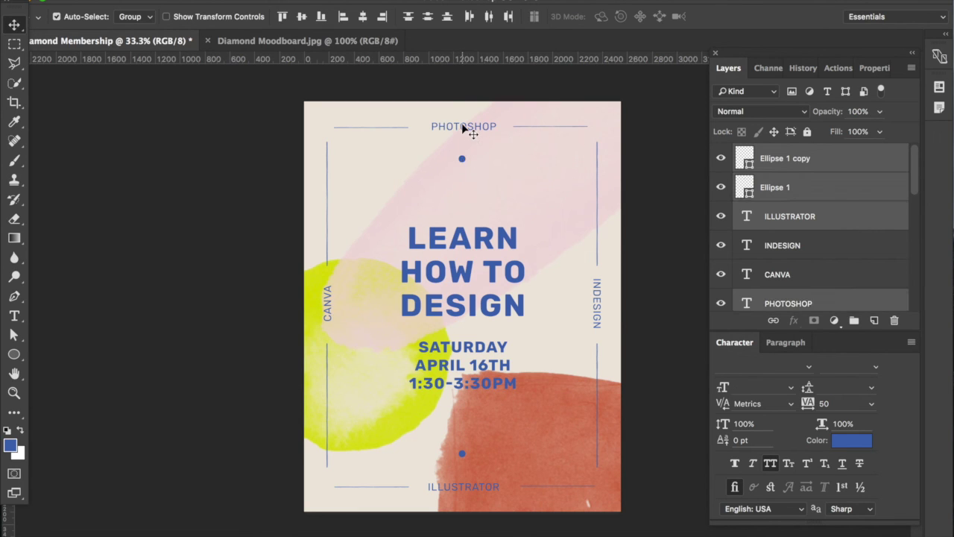
left_click(362, 16)
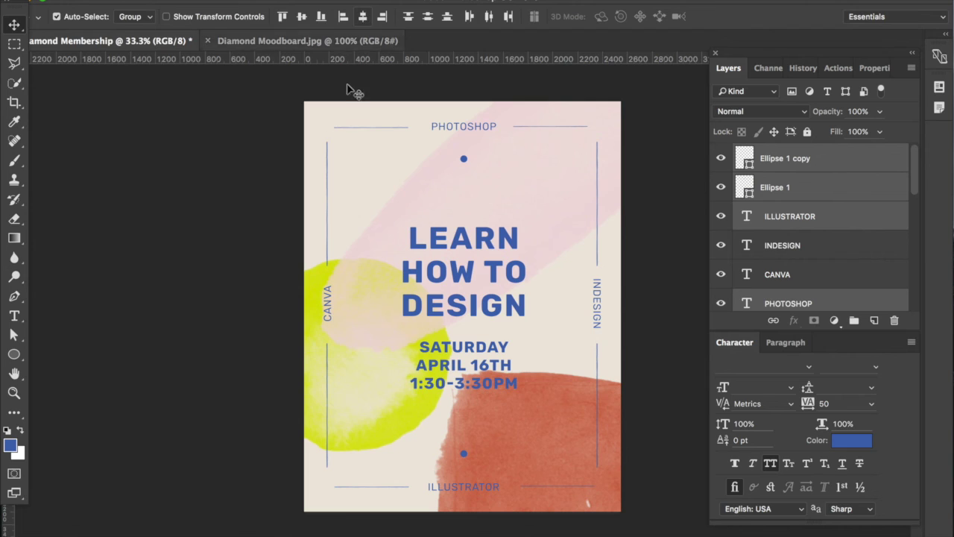
left_click(187, 271)
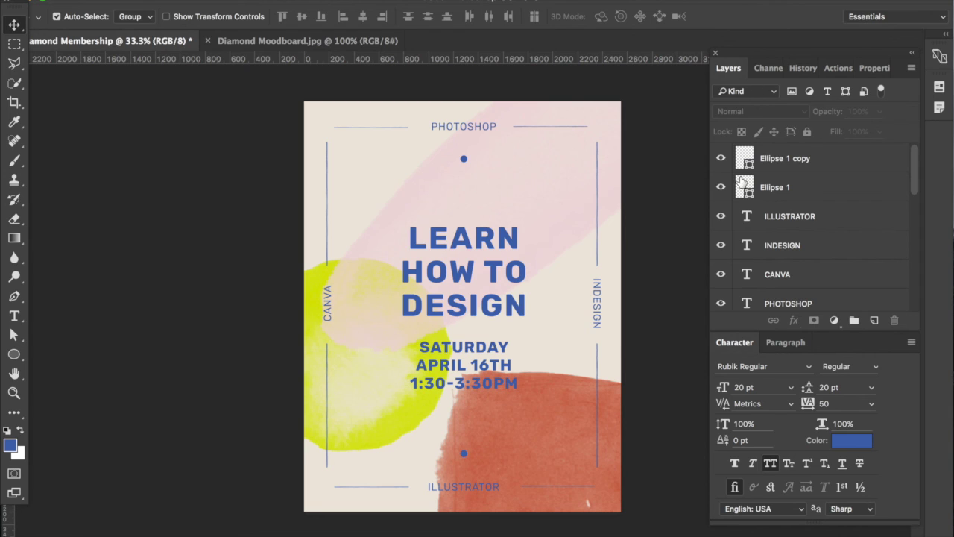
Bring the Diamond Moodboard layer to the top of the layer stack, compare it with the flyer, and leave it hidden.
scroll(742, 182, "down", 5)
left_click(790, 181)
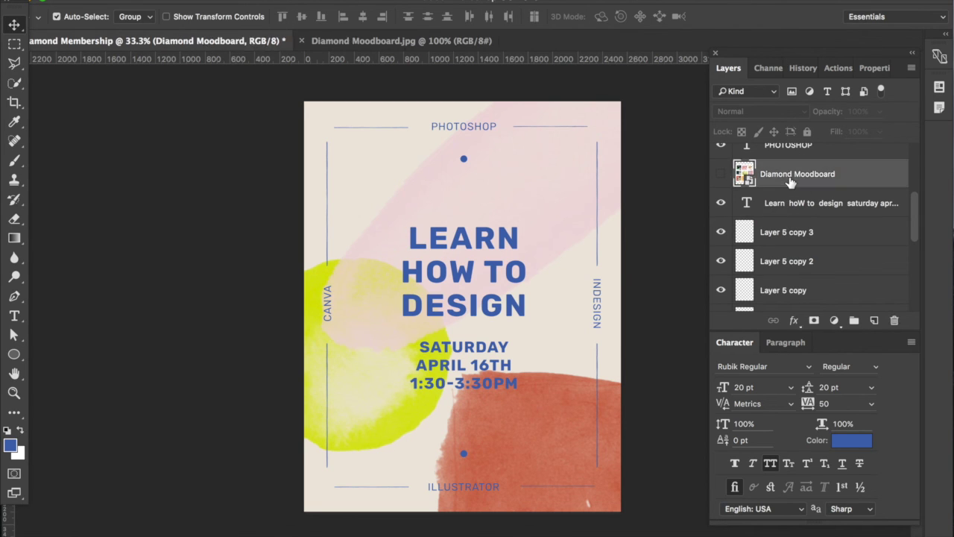
left_click(720, 161)
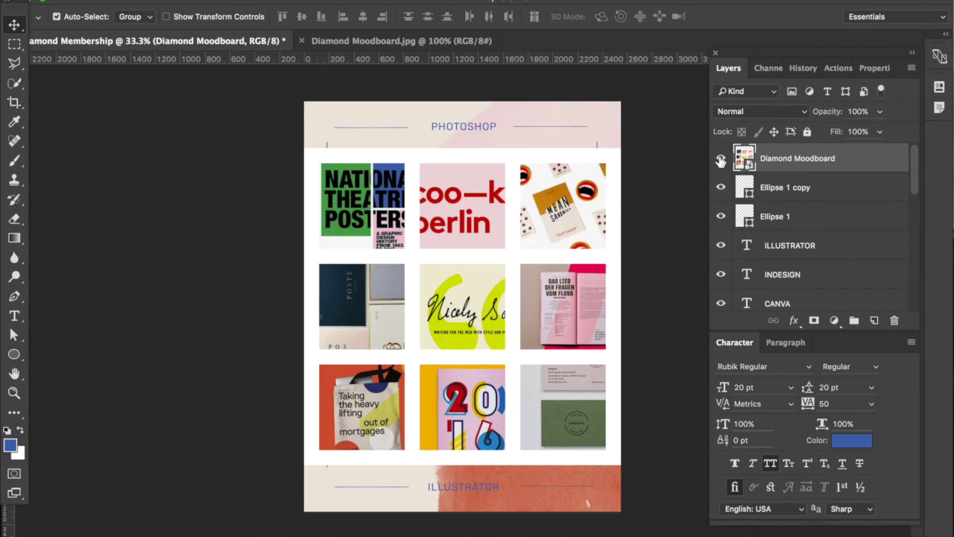
left_click(719, 161)
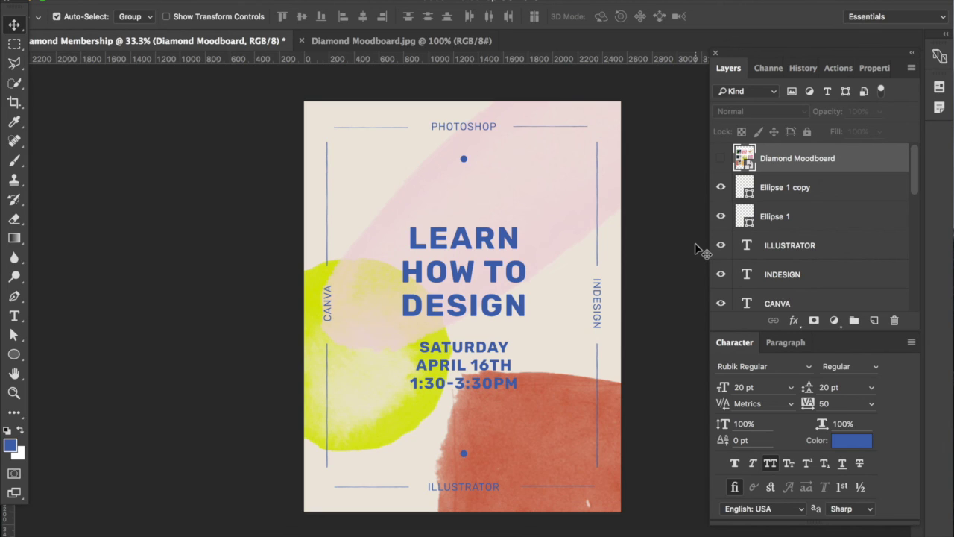
left_click(719, 159)
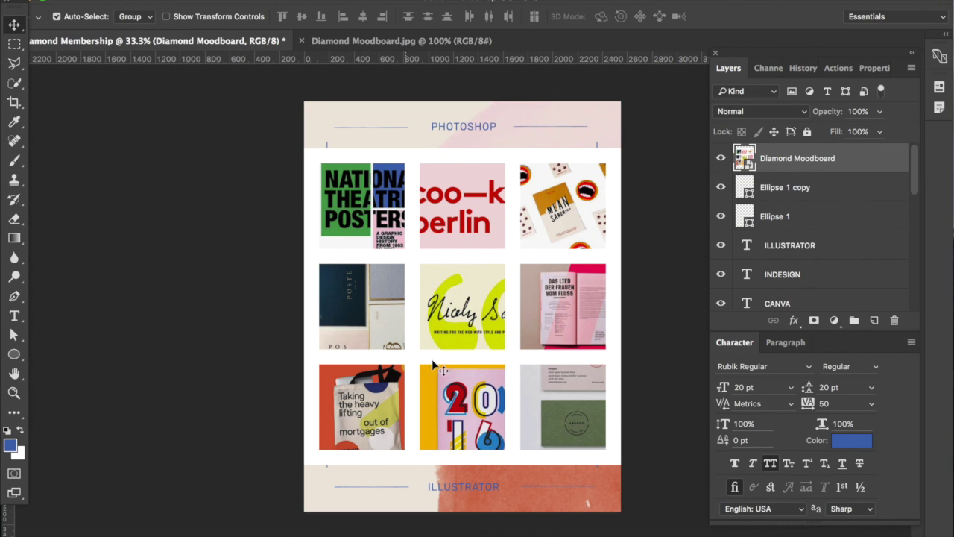
left_click(720, 159)
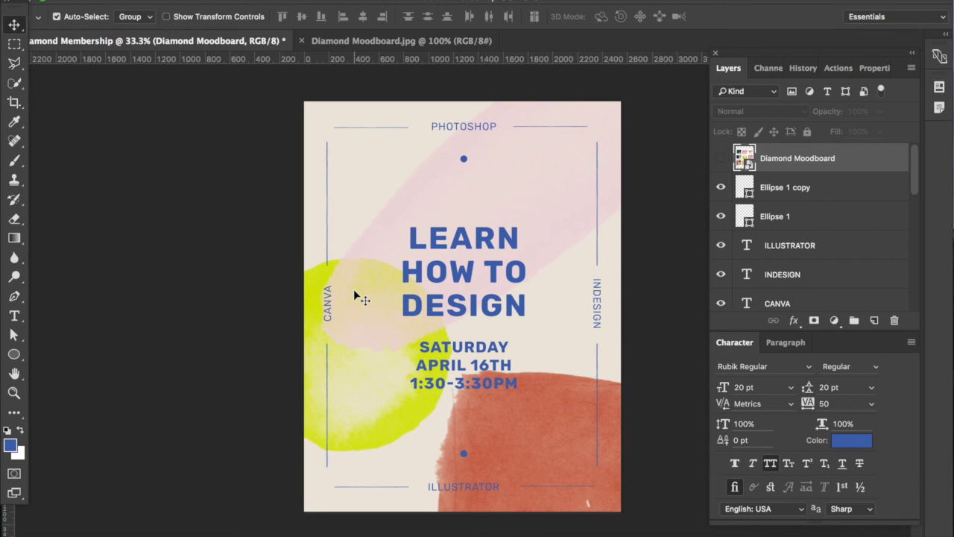
Save the flyer to the Desktop as Diamond Membership.psd in Photoshop format with Maximize Compatibility on.
left_click(132, 0)
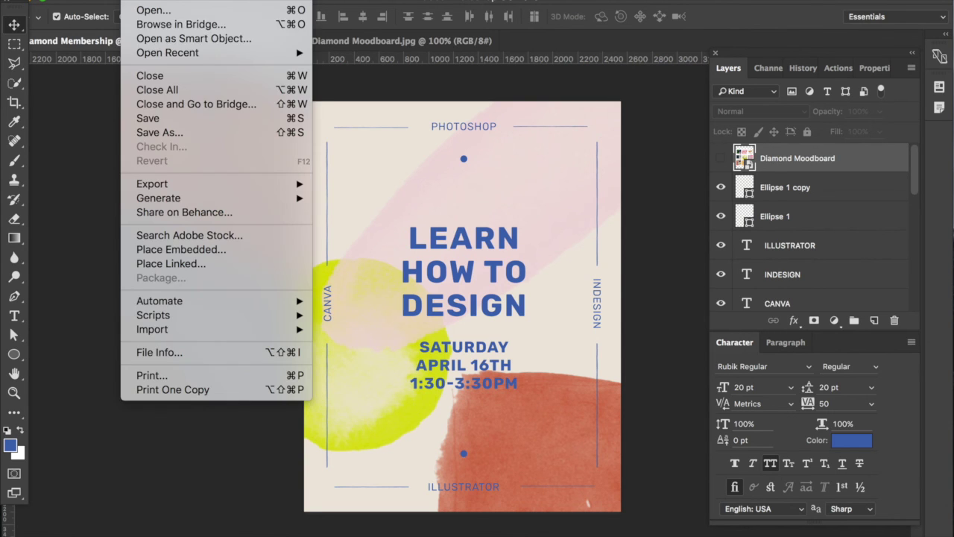
left_click(156, 132)
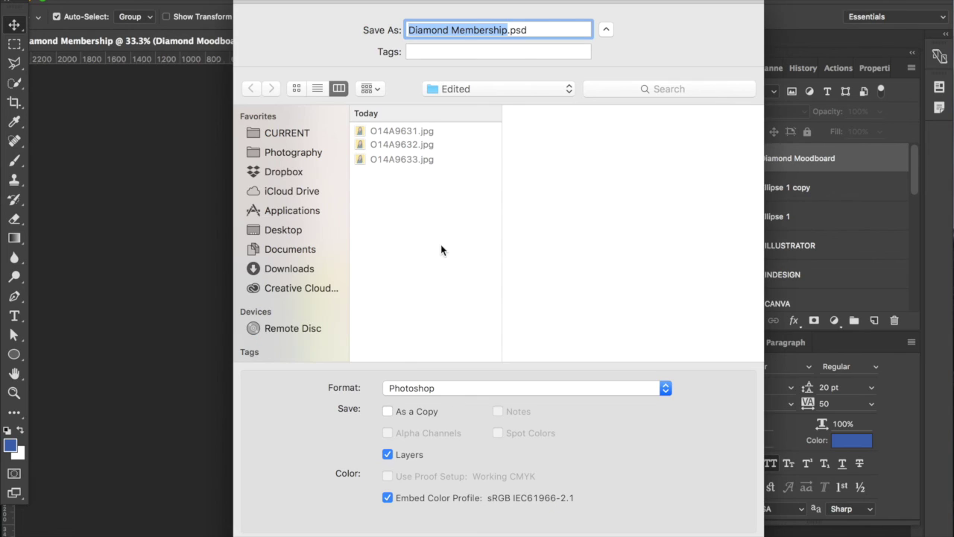
left_click(288, 229)
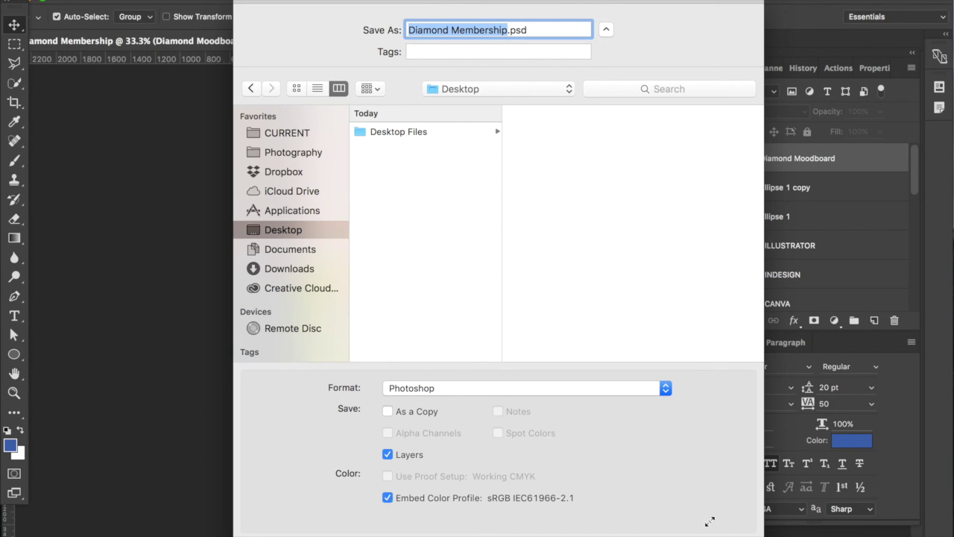
key("Return")
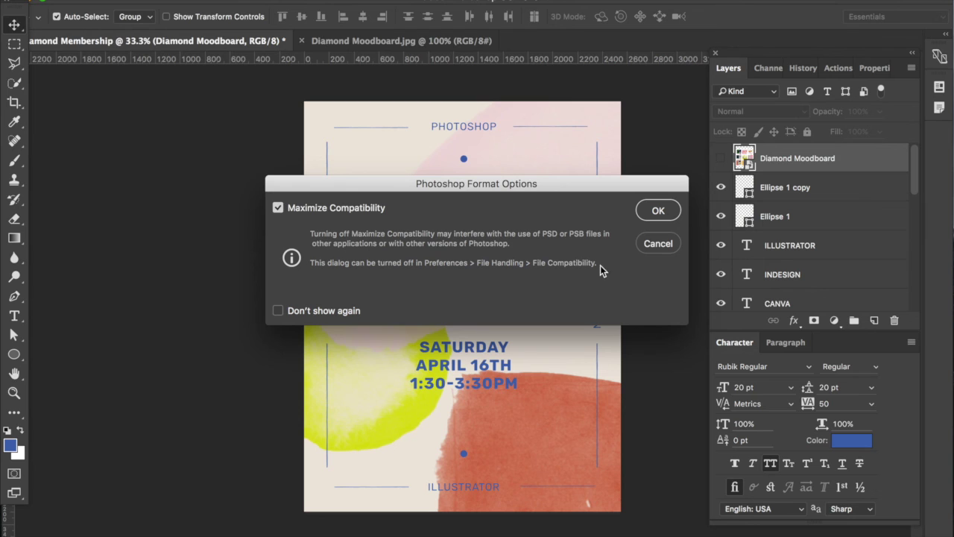
left_click(659, 208)
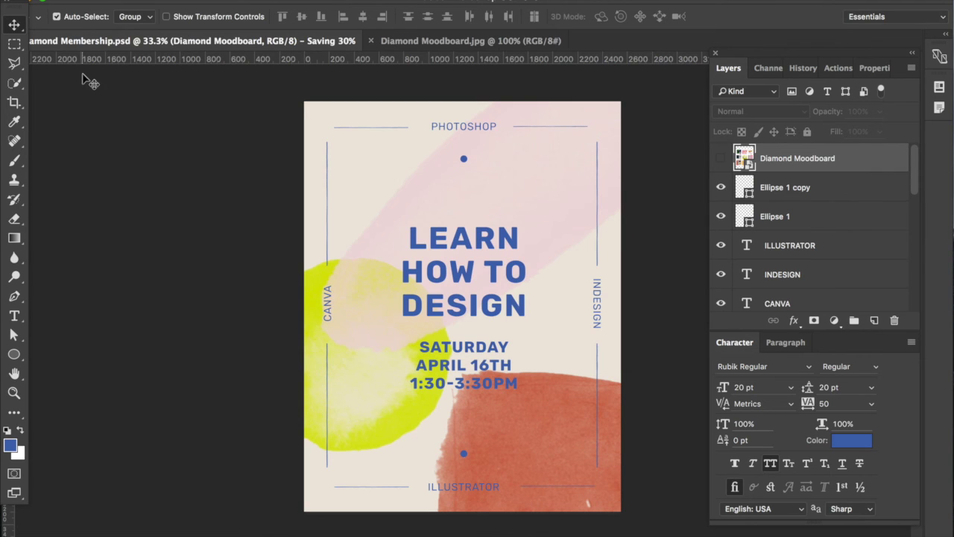
Save a JPEG copy as Diamond Membership.jpg on the Desktop at quality 12 (Maximum), Baseline ("Standard").
left_click(135, 1)
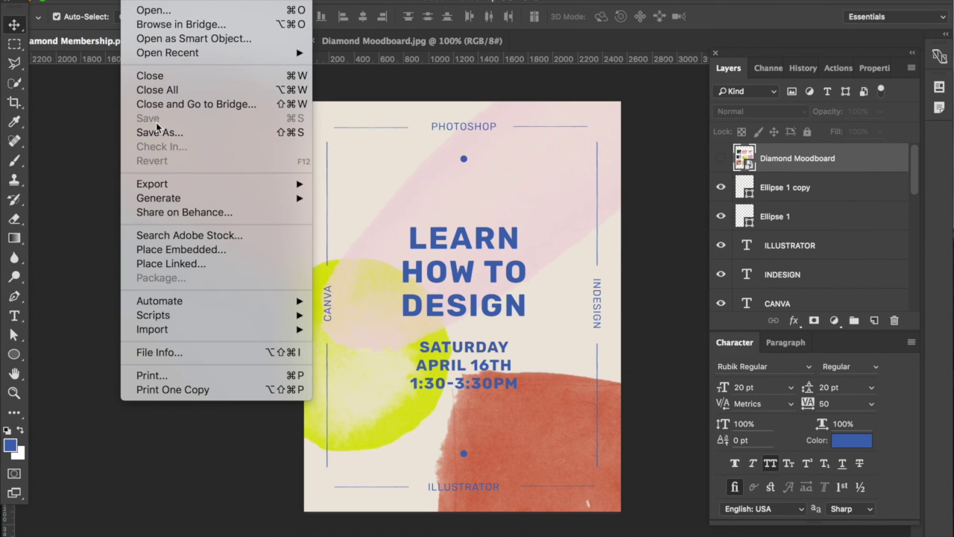
left_click(172, 132)
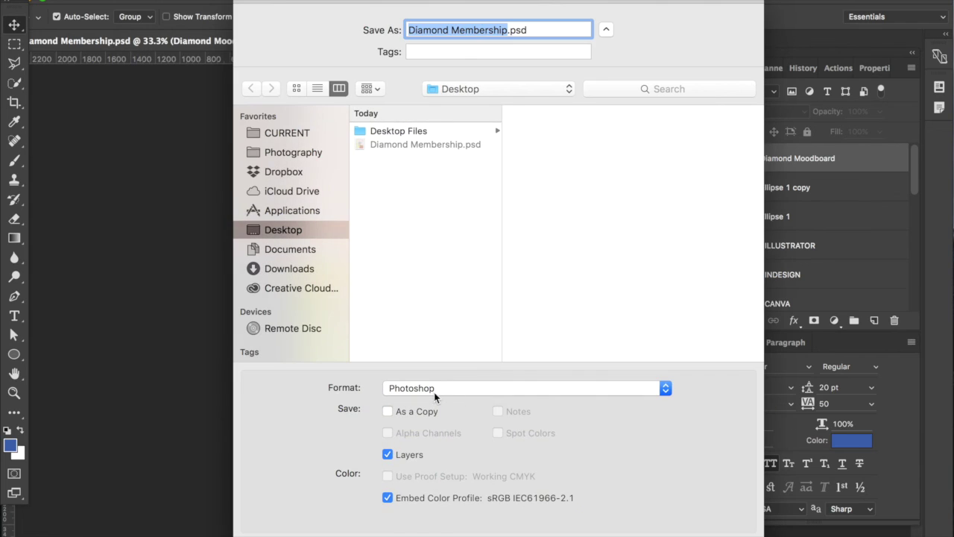
left_click(433, 392)
left_click(426, 475)
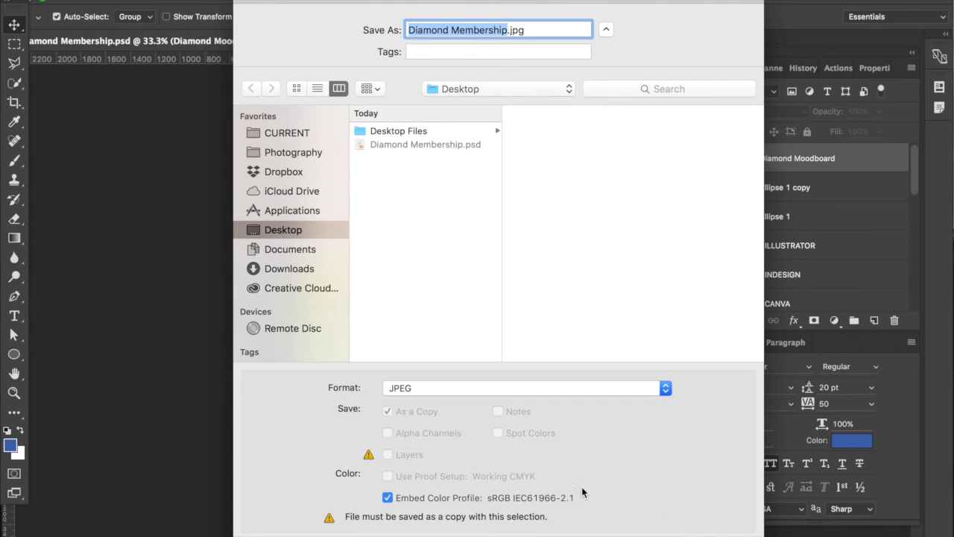
key("Return")
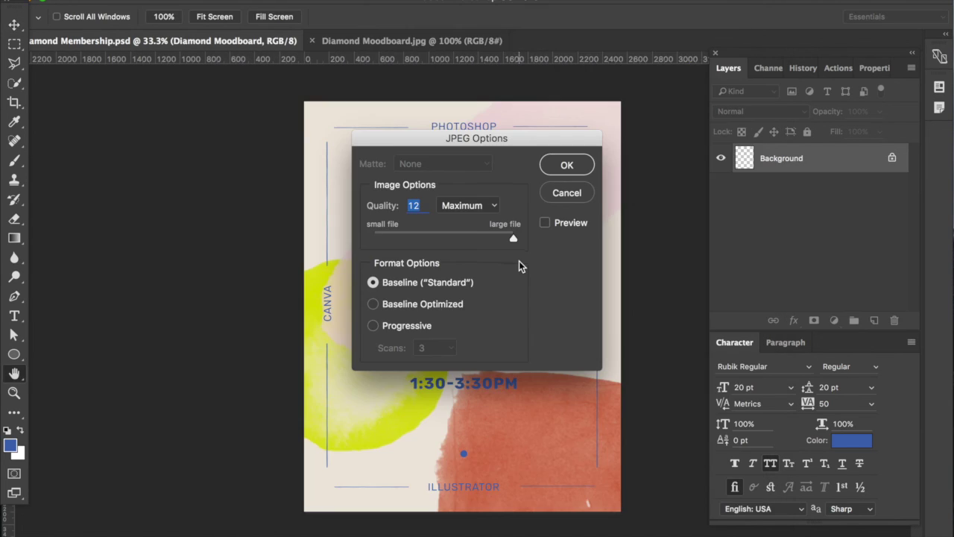
left_click(566, 162)
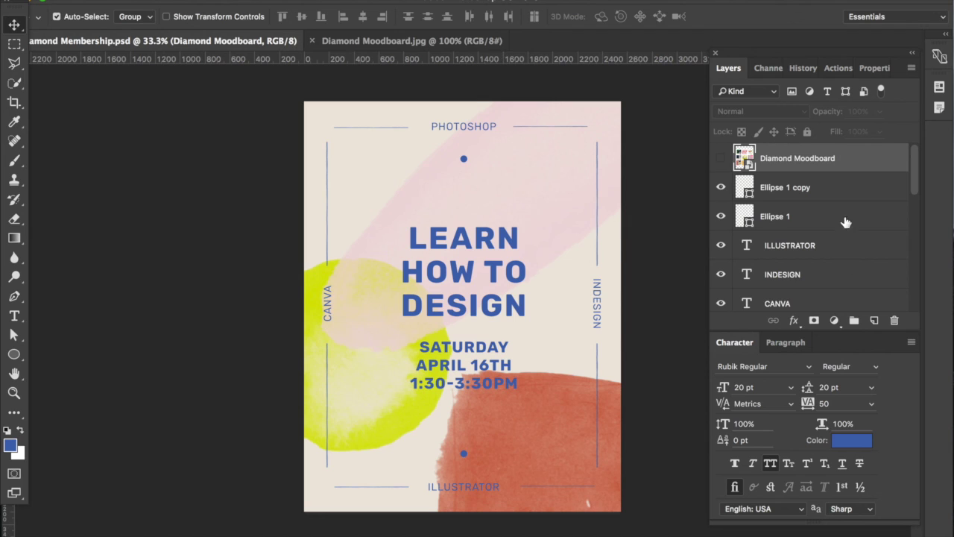
scroll(824, 230, "down", 10)
scroll(824, 231, "up", 10)
left_click(187, 321)
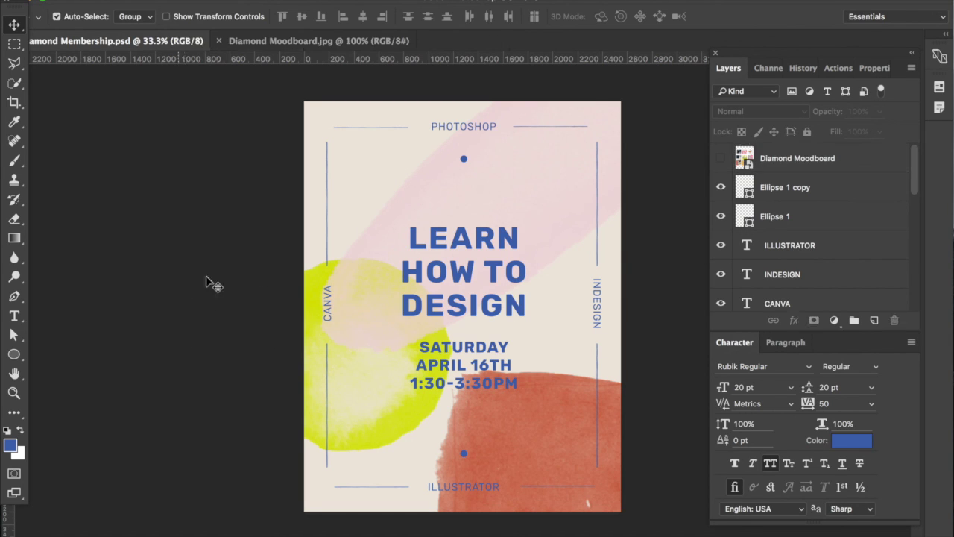